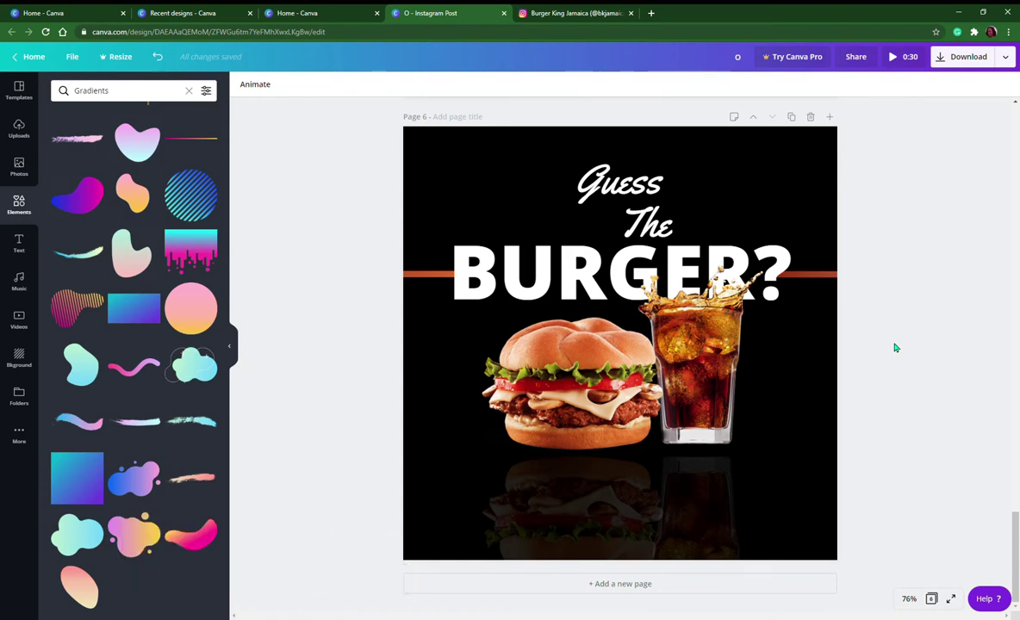
Step: Nudge the orange line beside the title slightly and check the burger reflection on Page 6
drag(825, 279, 833, 282)
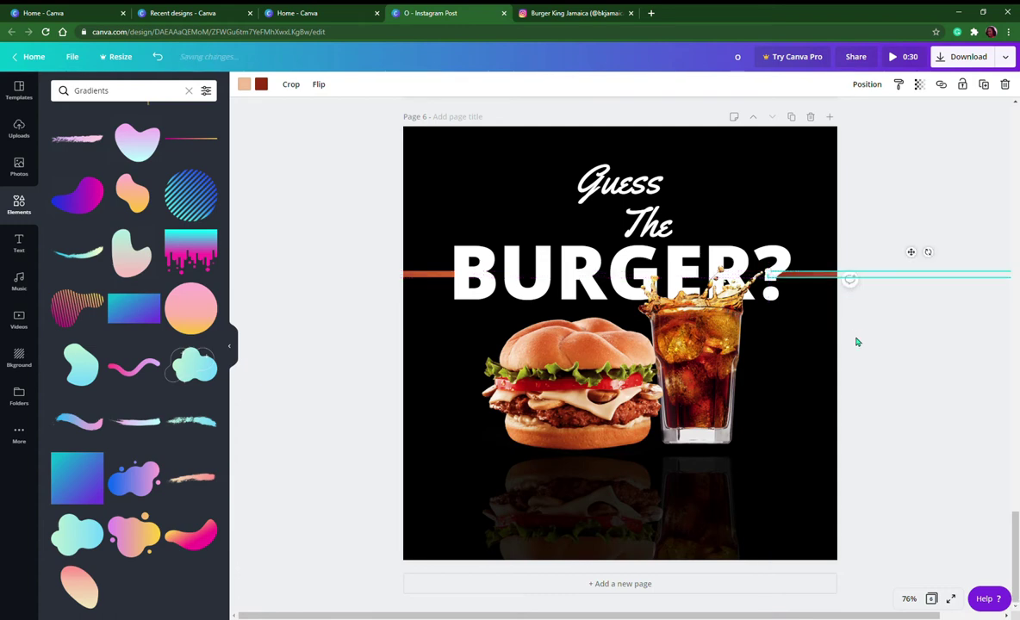
click(899, 363)
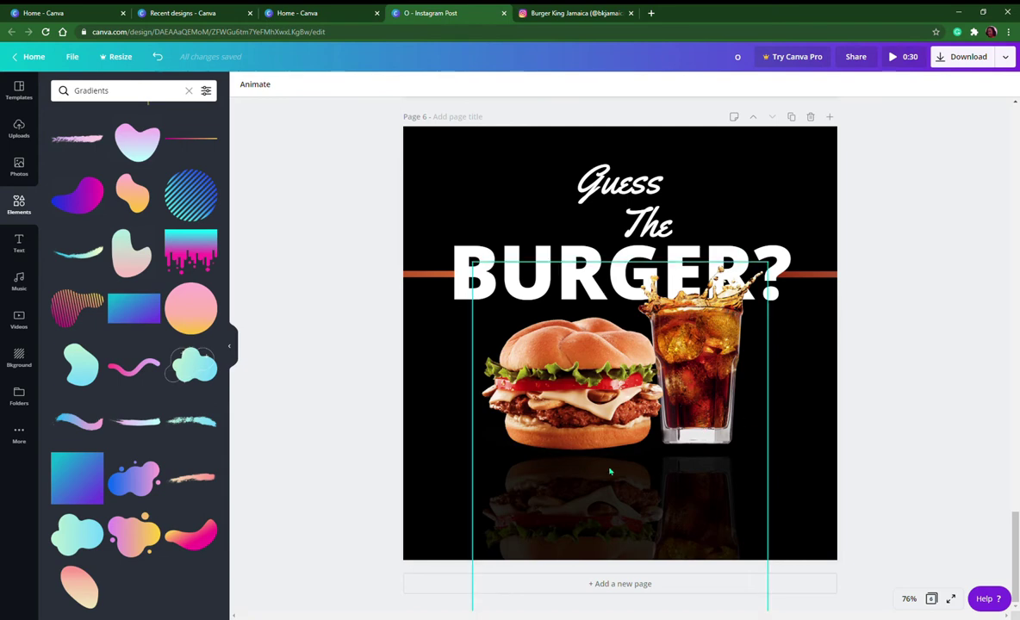
click(605, 501)
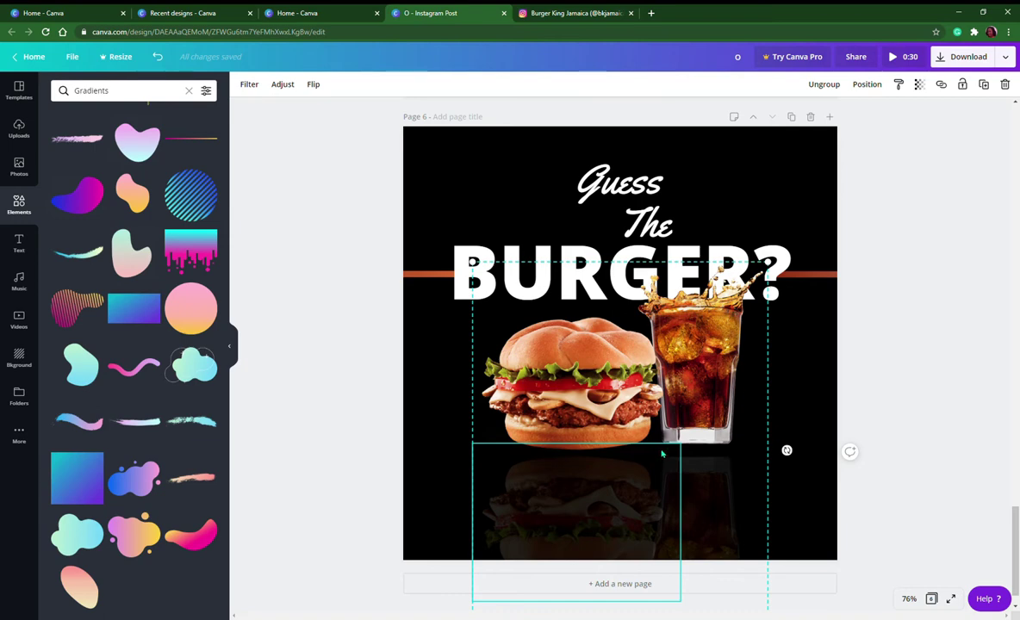
click(896, 370)
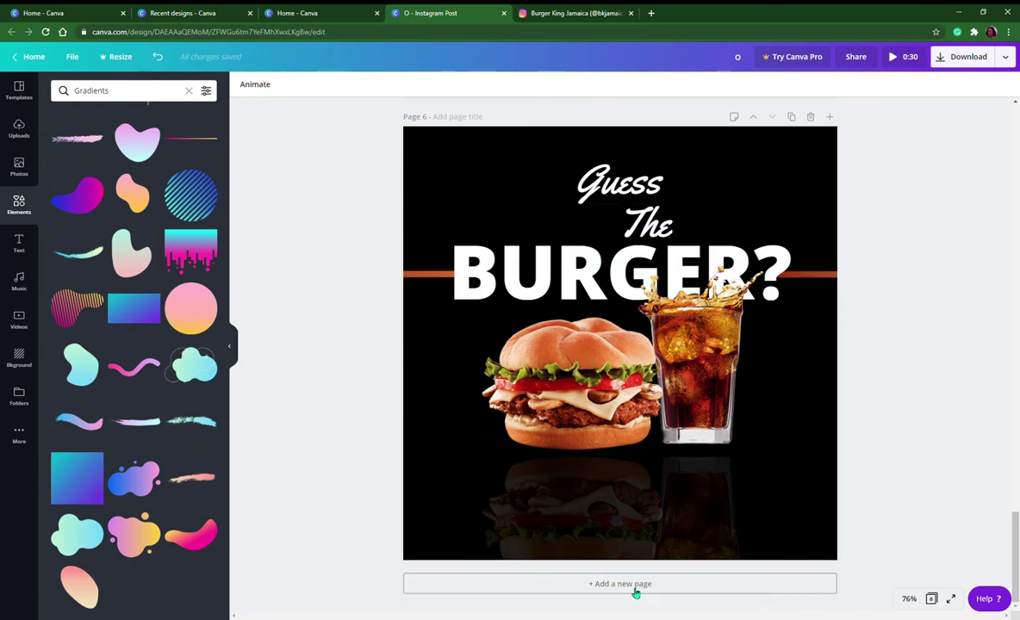
Step: Add a blank Page 7 after Page 6 and change its background from black to white
click(623, 586)
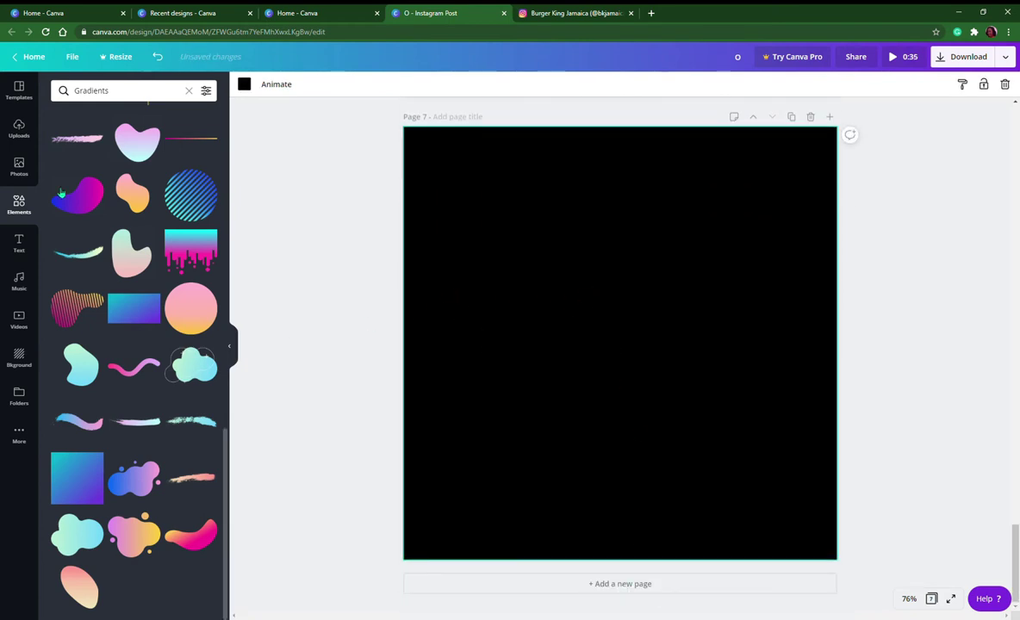
click(19, 129)
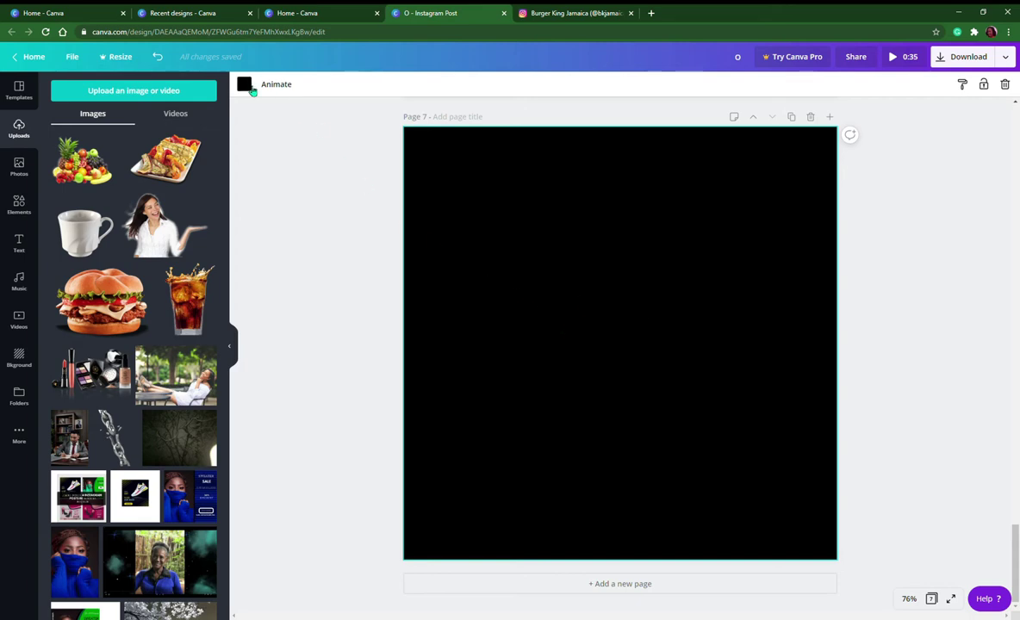
click(244, 83)
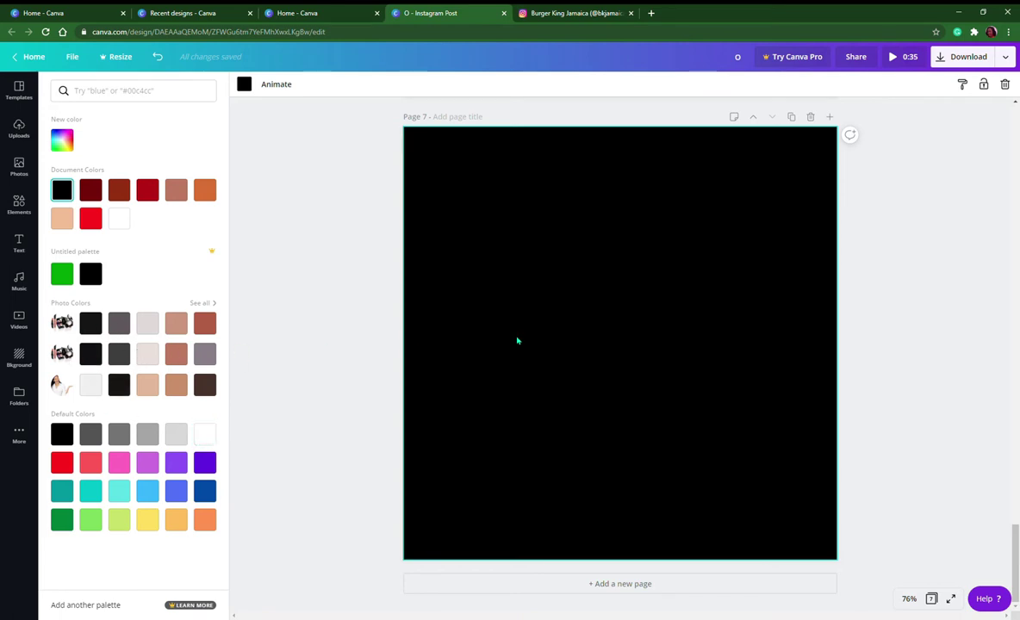
scroll(521, 323, up, 8)
scroll(532, 303, up, 15)
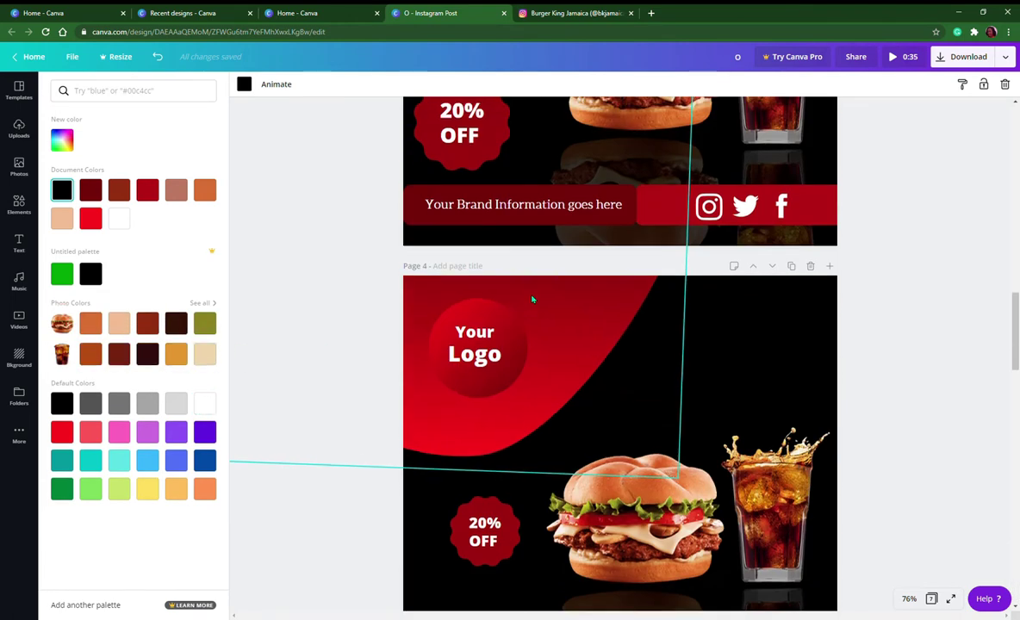
scroll(537, 296, up, 5)
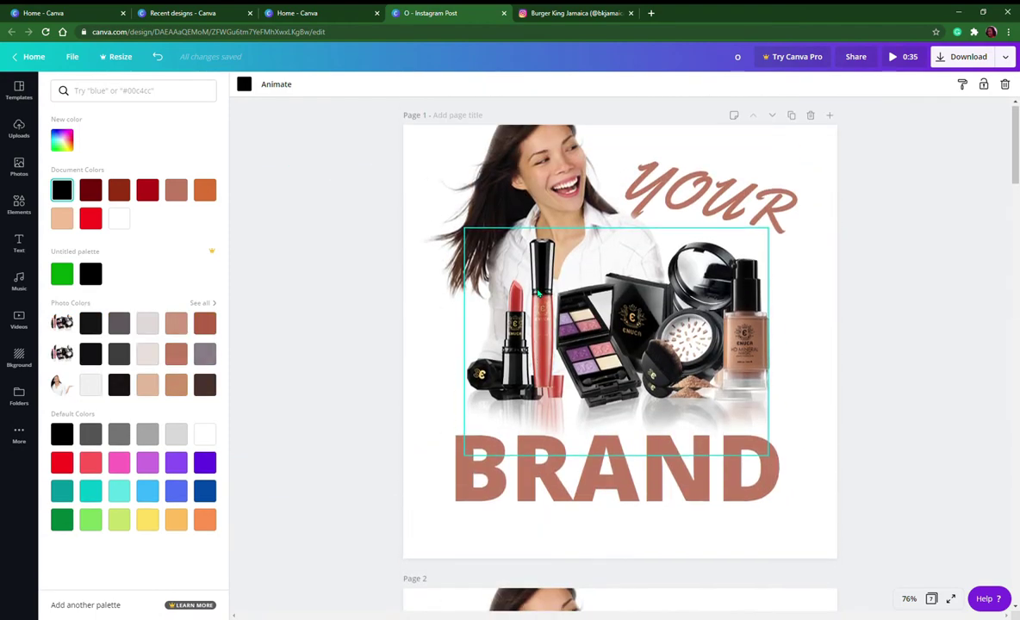
scroll(534, 301, down, 8)
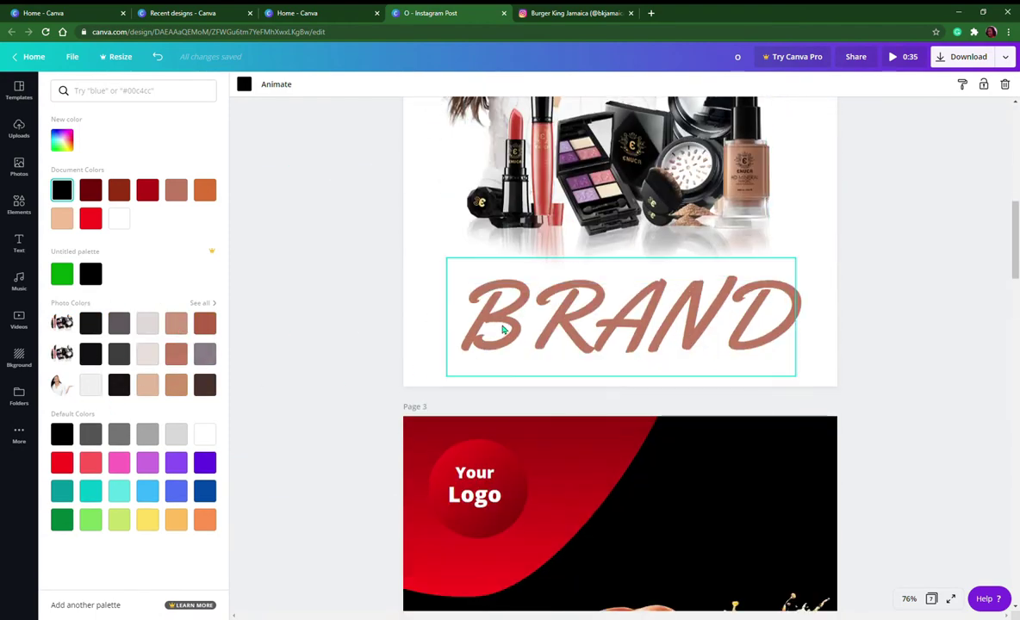
scroll(508, 319, down, 9)
scroll(545, 322, down, 20)
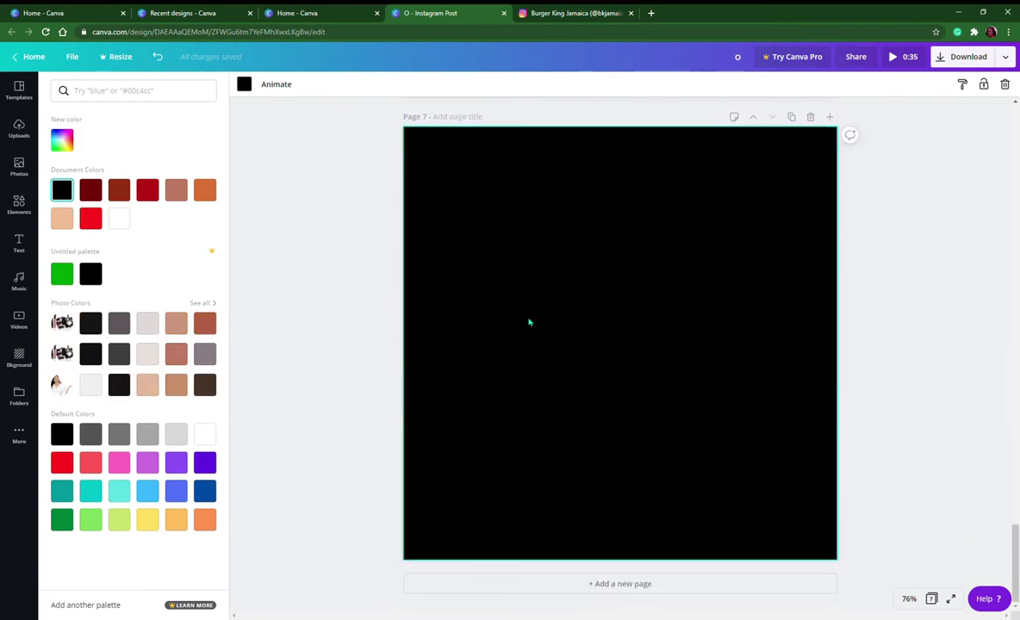
click(206, 437)
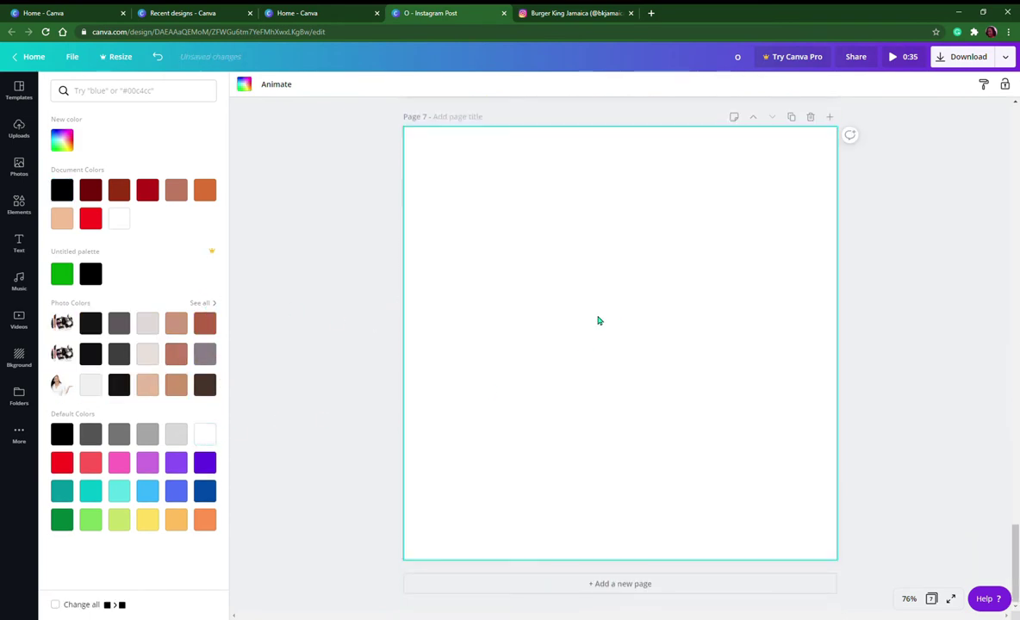
Step: Add the uploaded burger and cola images, with an enlarged burger on the left and cola on the right
click(19, 129)
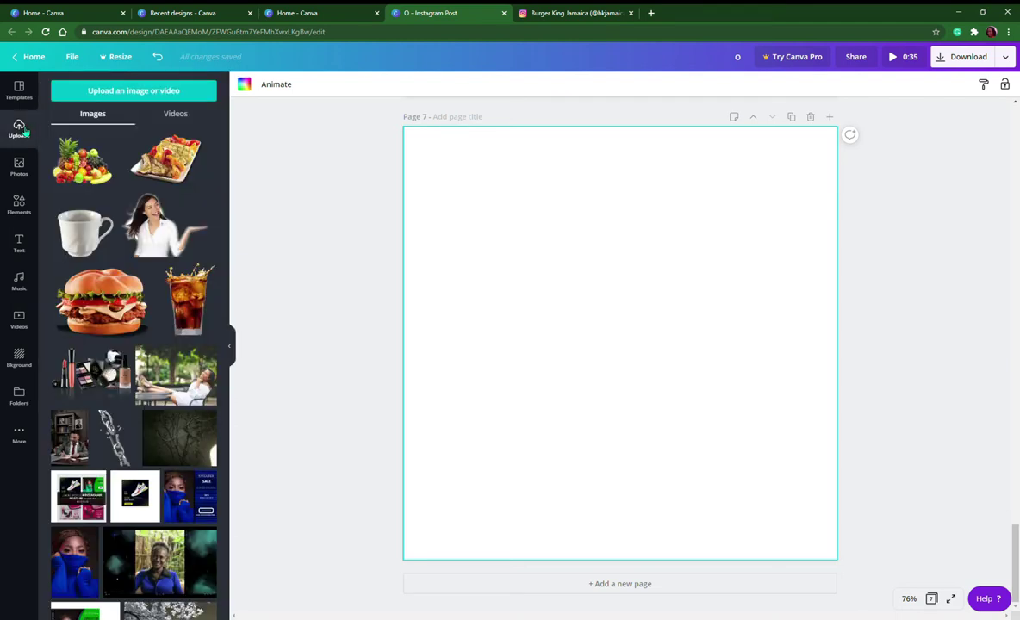
click(123, 306)
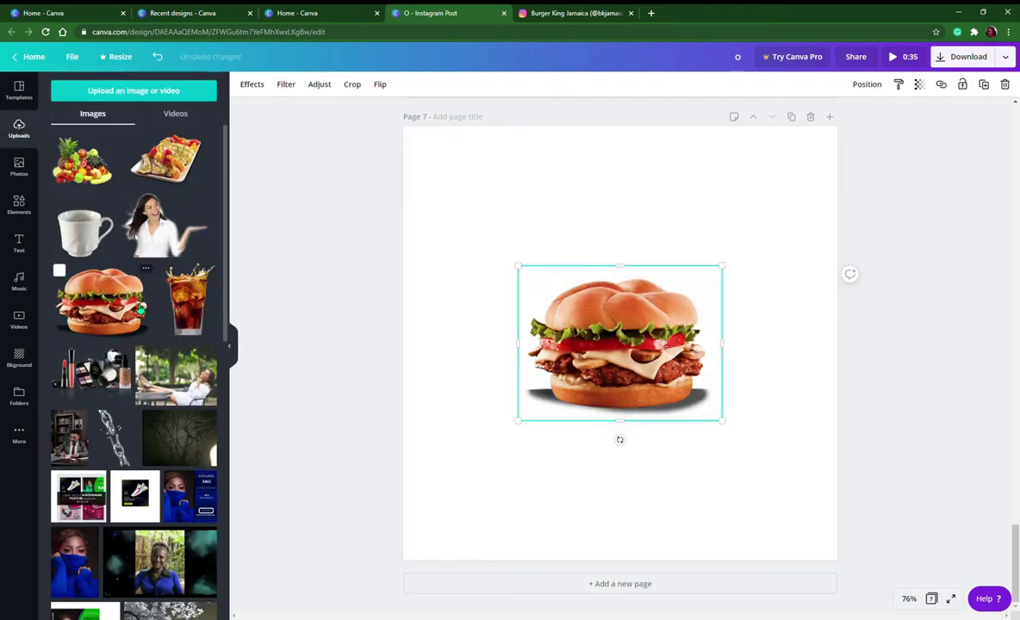
click(194, 310)
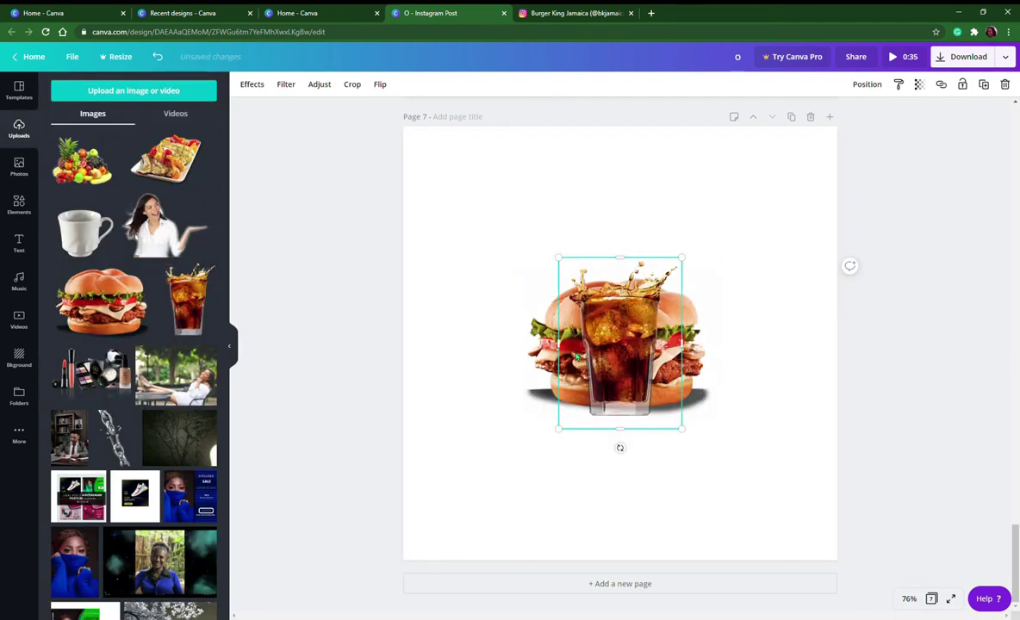
drag(635, 343, 789, 345)
click(603, 344)
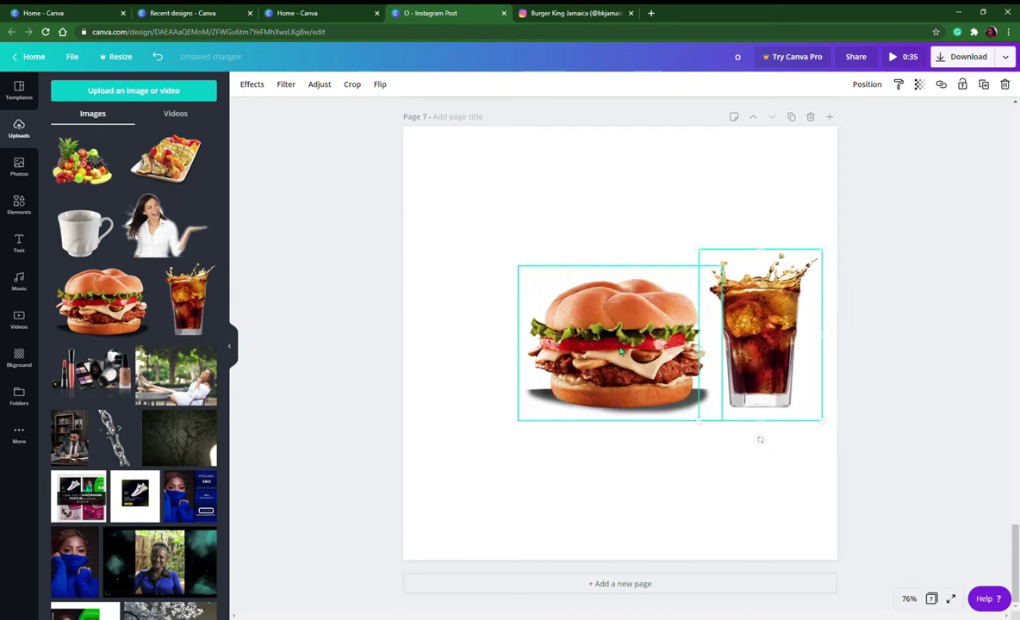
drag(698, 418, 724, 419)
drag(613, 352, 536, 352)
click(483, 472)
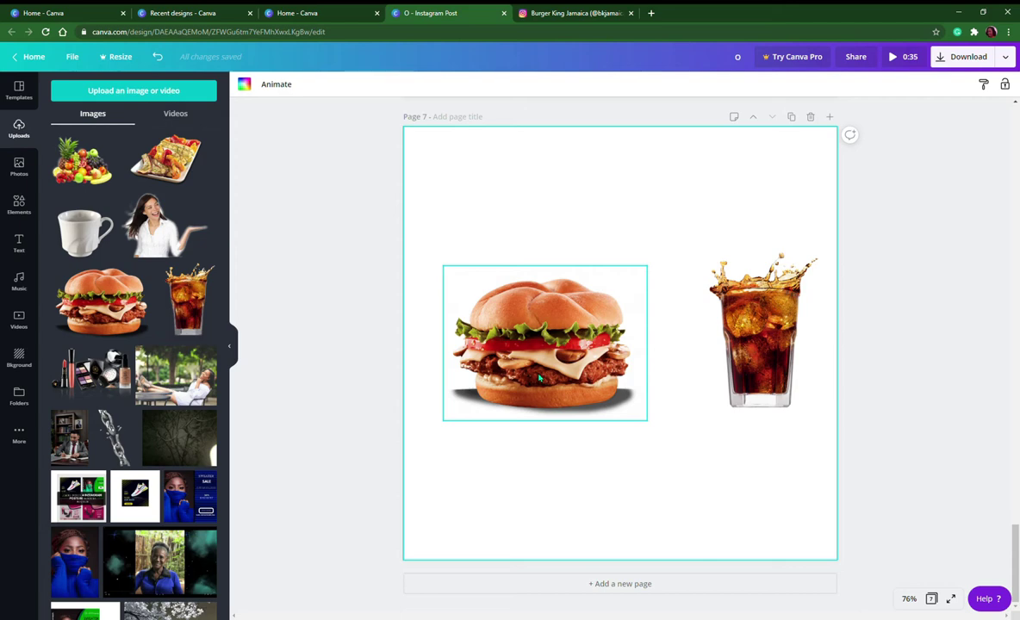
Step: Duplicate the burger below the original and rotate the copy upside down
click(543, 360)
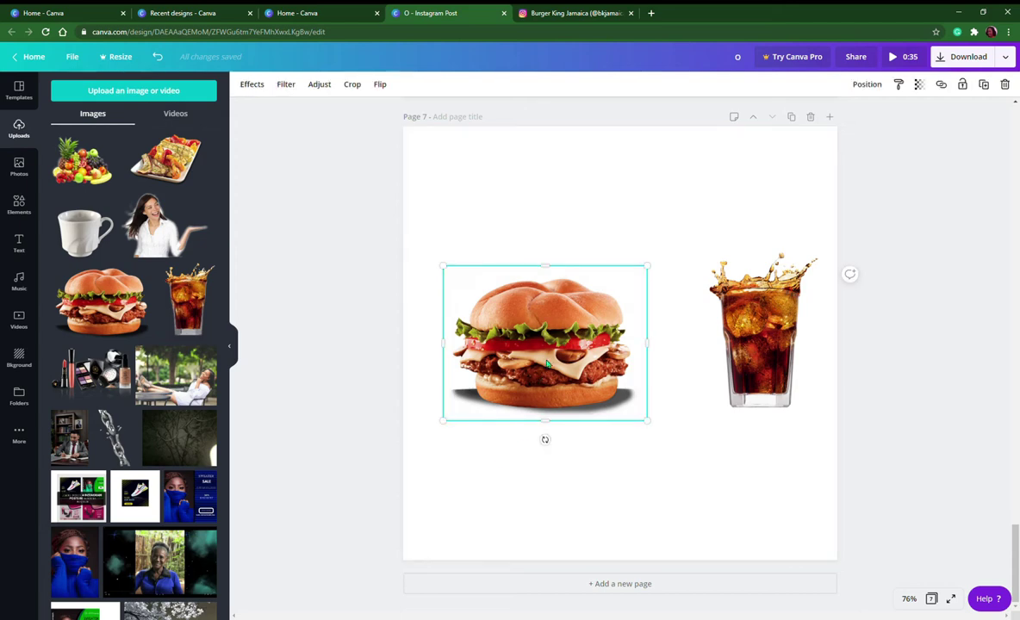
drag(551, 455, 555, 569)
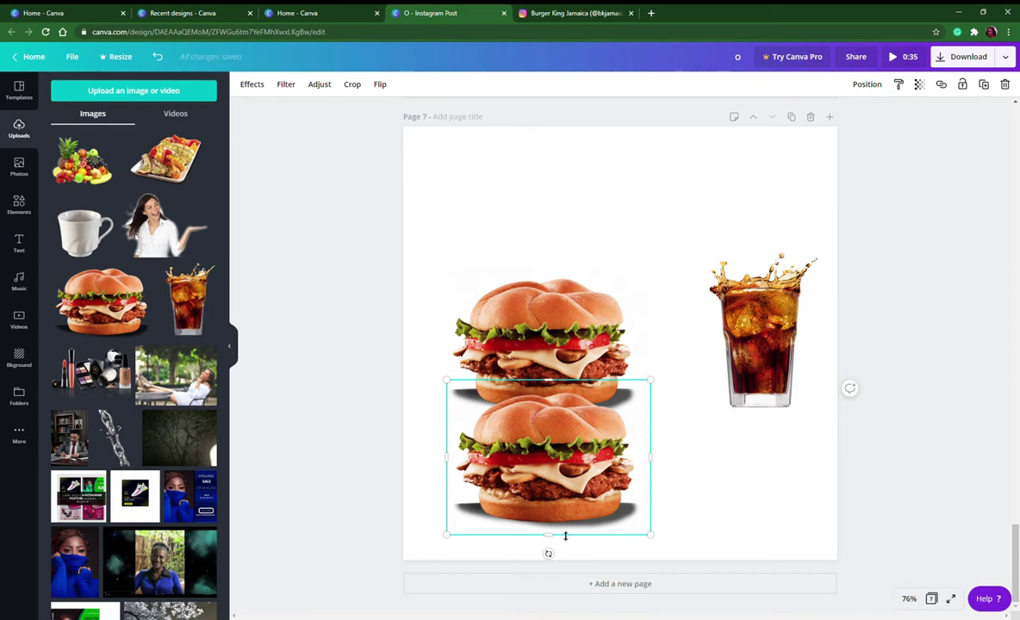
drag(549, 553, 556, 355)
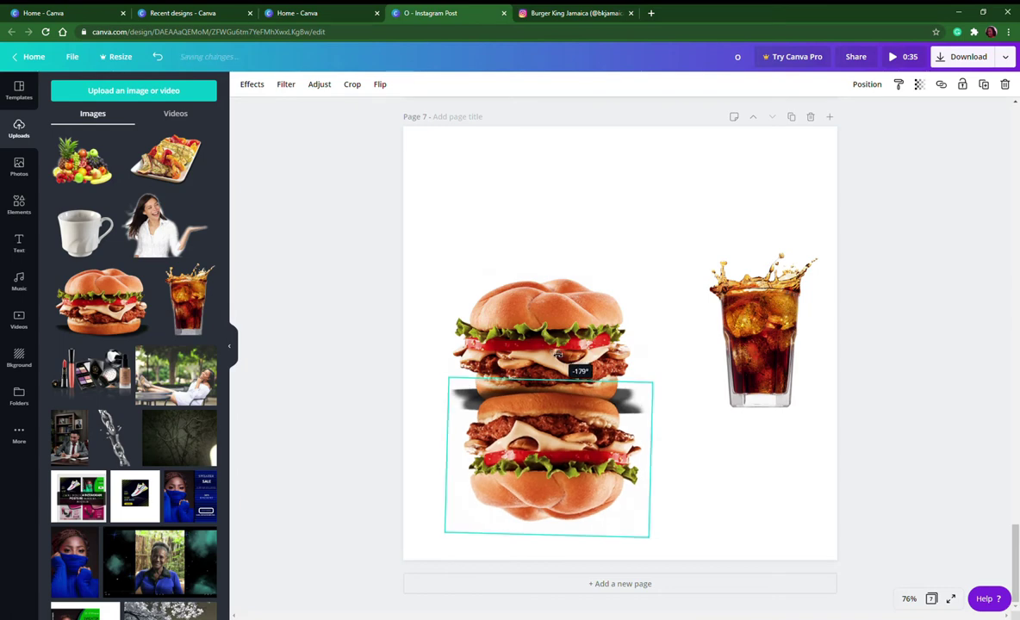
mouse_move(549, 437)
mouse_down()
mouse_move(547, 466)
mouse_move(546, 455)
mouse_up()
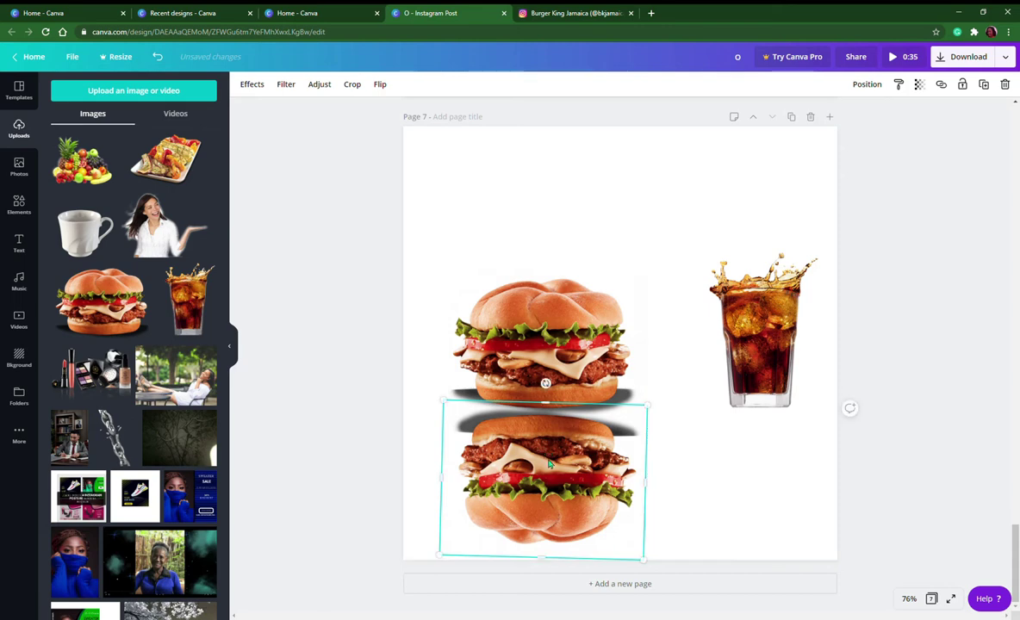
Step: Flip the burger copy horizontally and move it up against the original burger
click(382, 85)
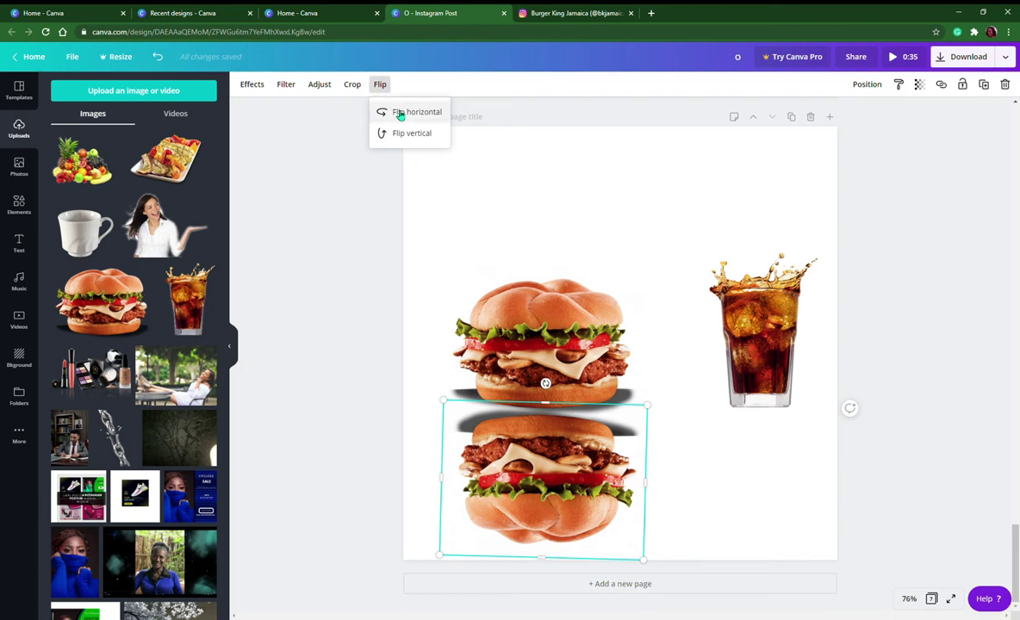
click(416, 117)
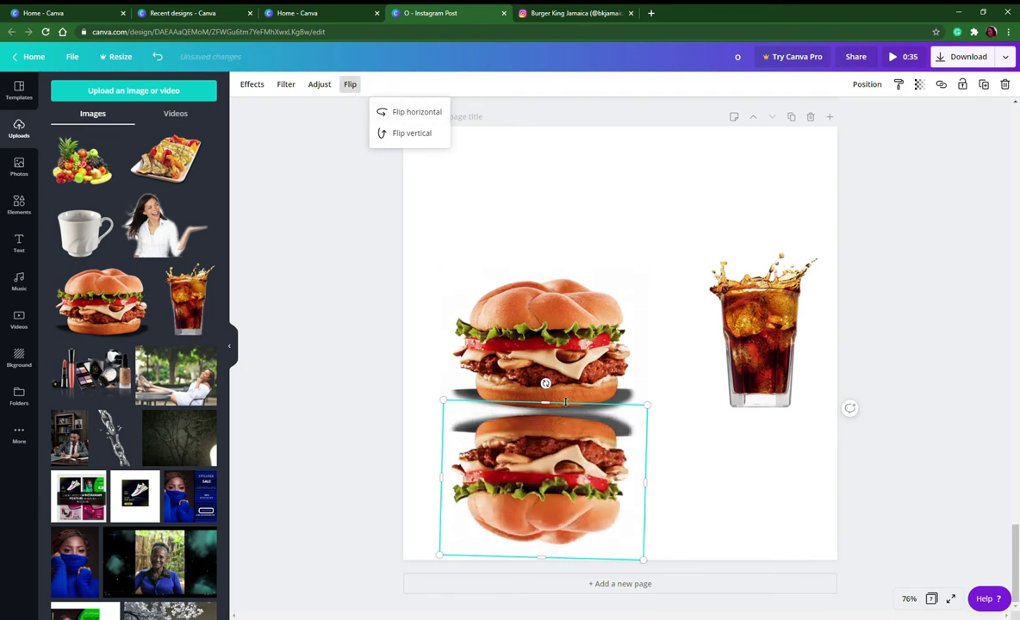
click(672, 482)
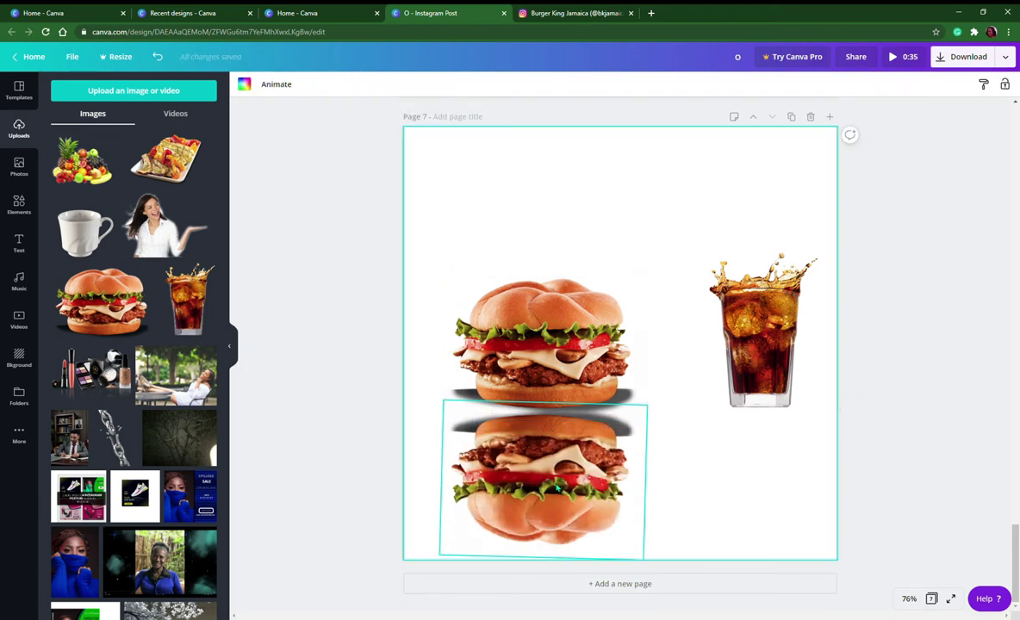
click(560, 482)
drag(558, 485, 558, 453)
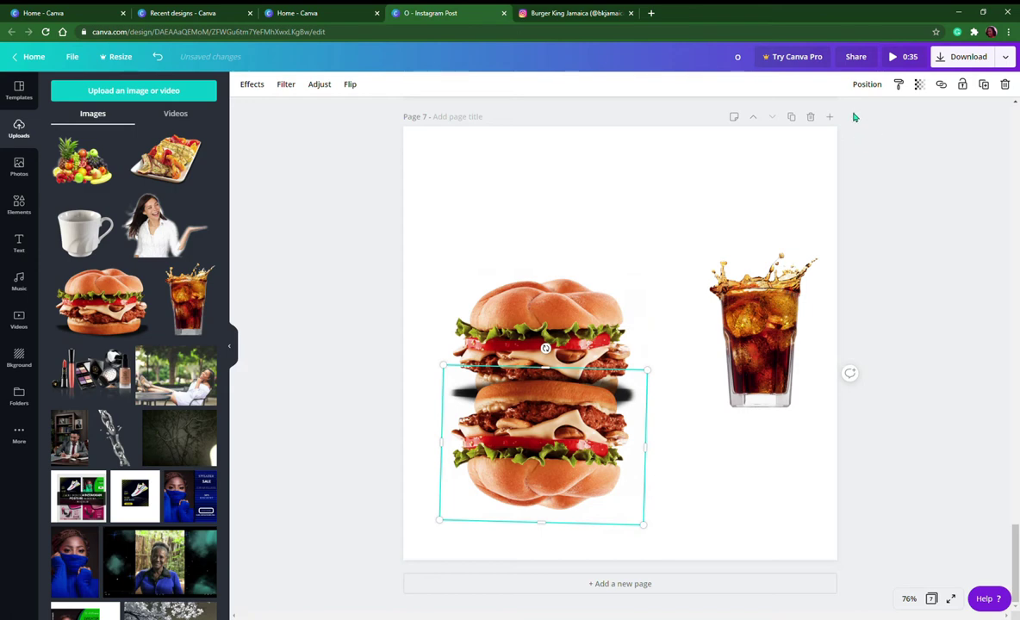
Step: Lower the burger copy's transparency into a faded reflection and fine-tune its alignment
click(918, 84)
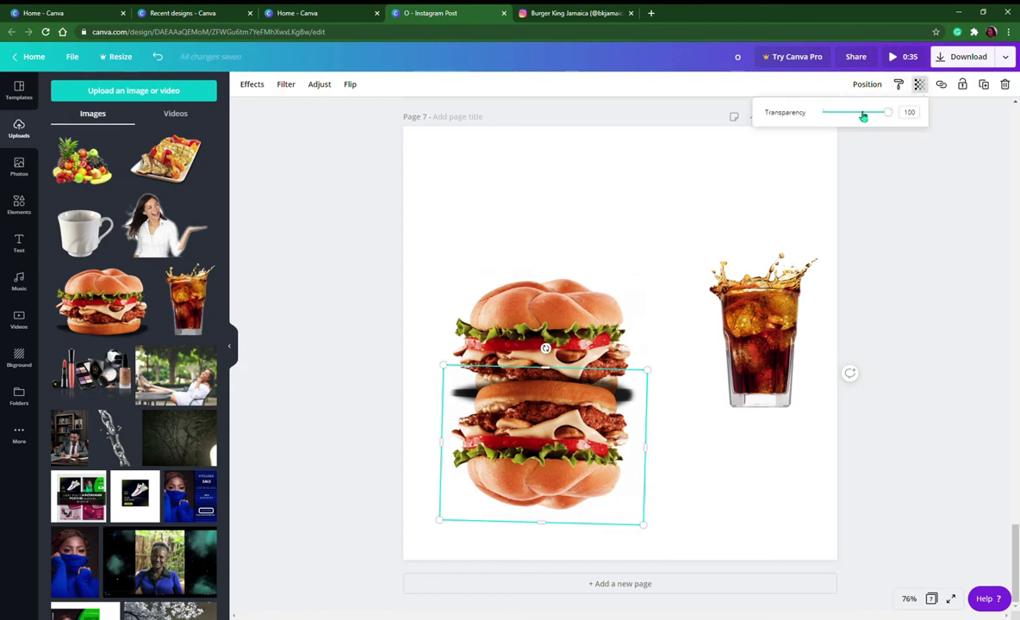
drag(879, 115, 835, 118)
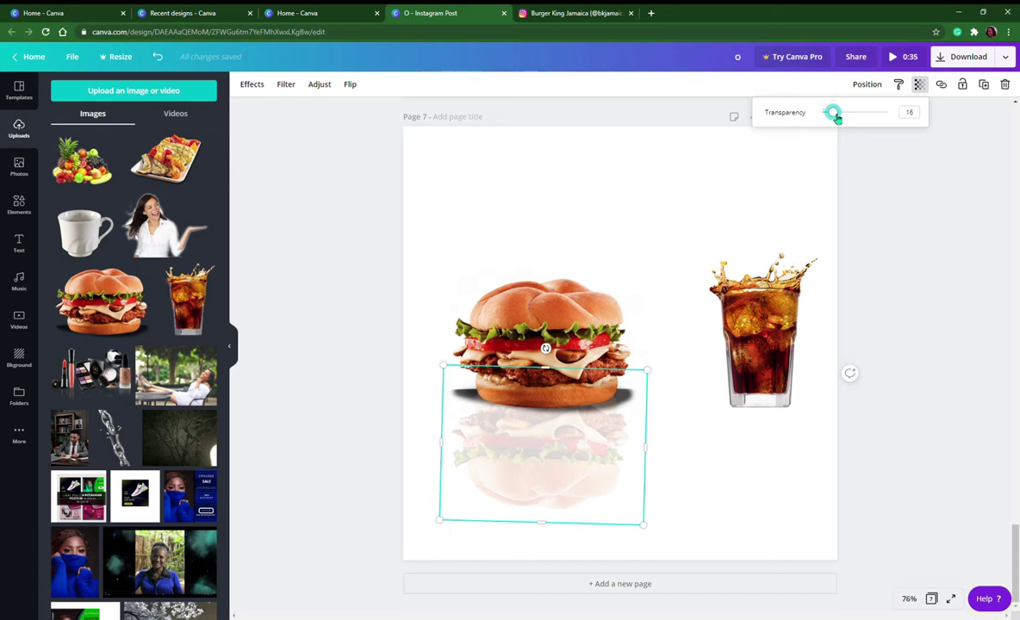
click(596, 466)
drag(596, 466, 603, 462)
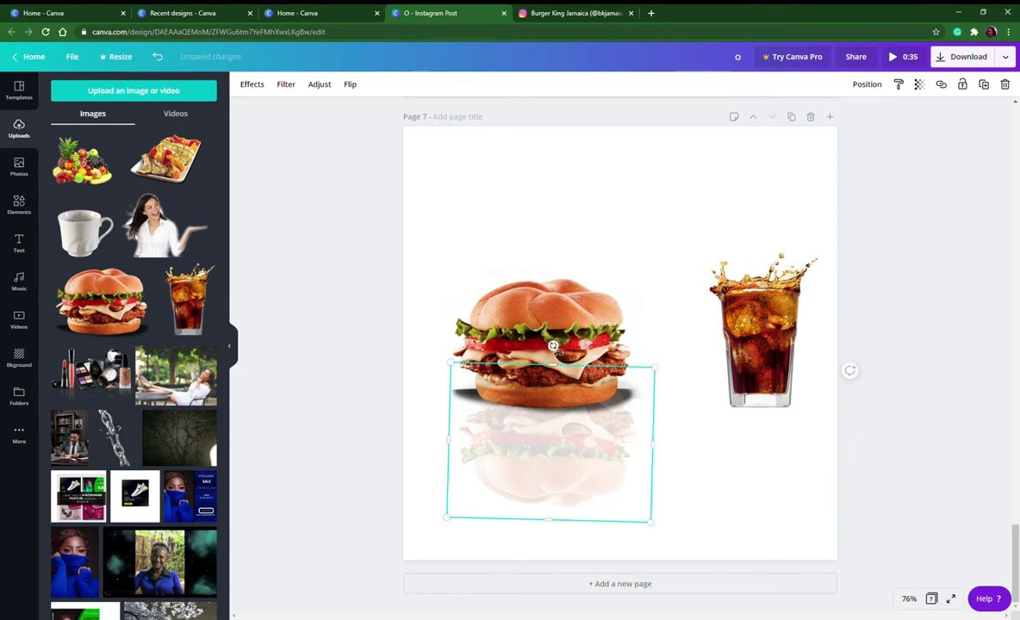
drag(553, 346, 560, 355)
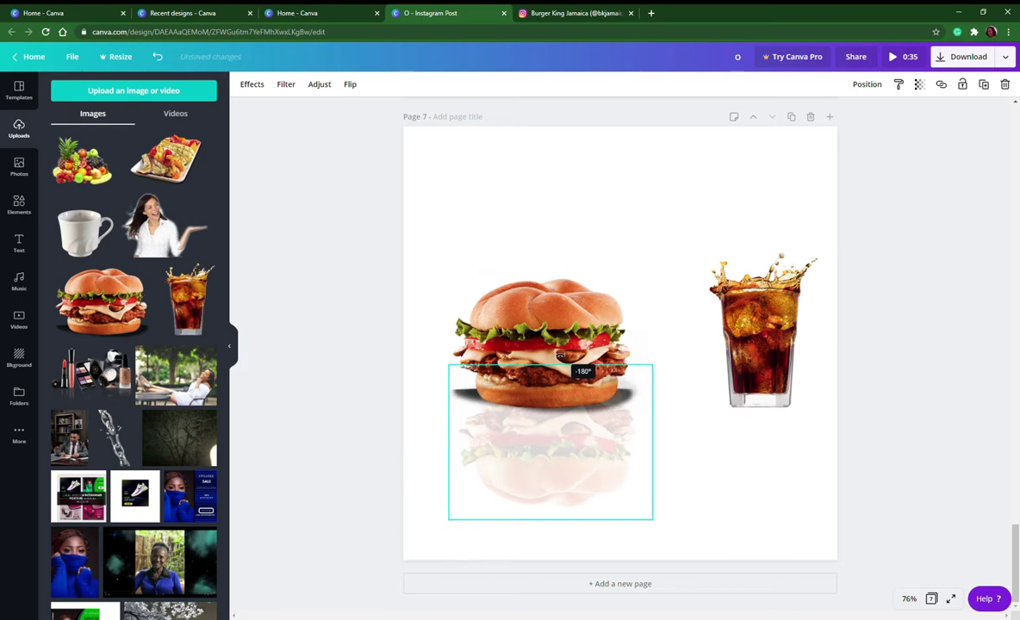
Step: Tuck the burger reflection just beneath the burger and shift the cola glass slightly left
click(700, 479)
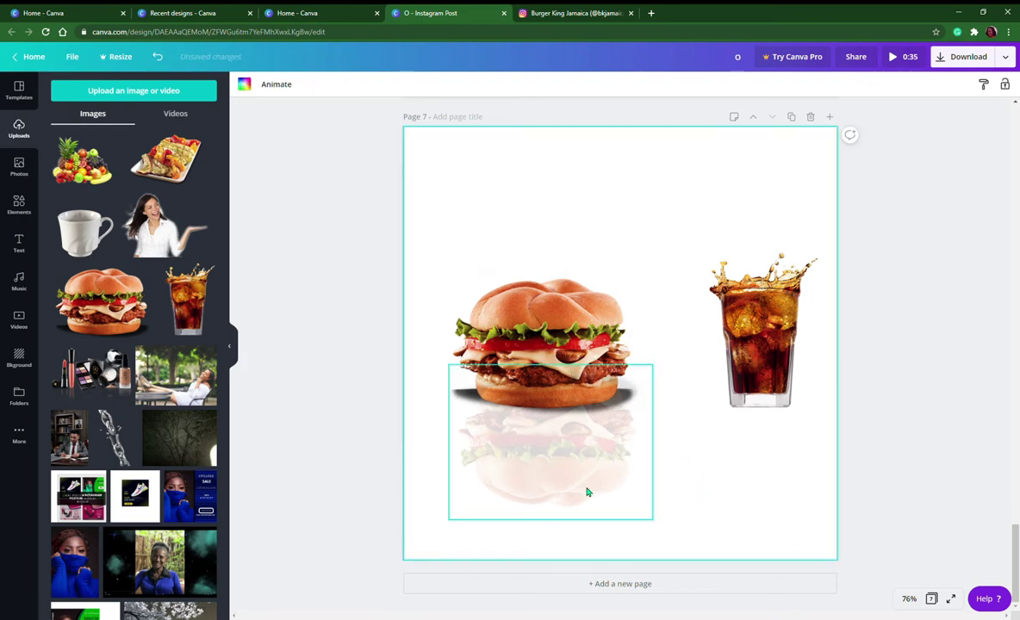
click(564, 466)
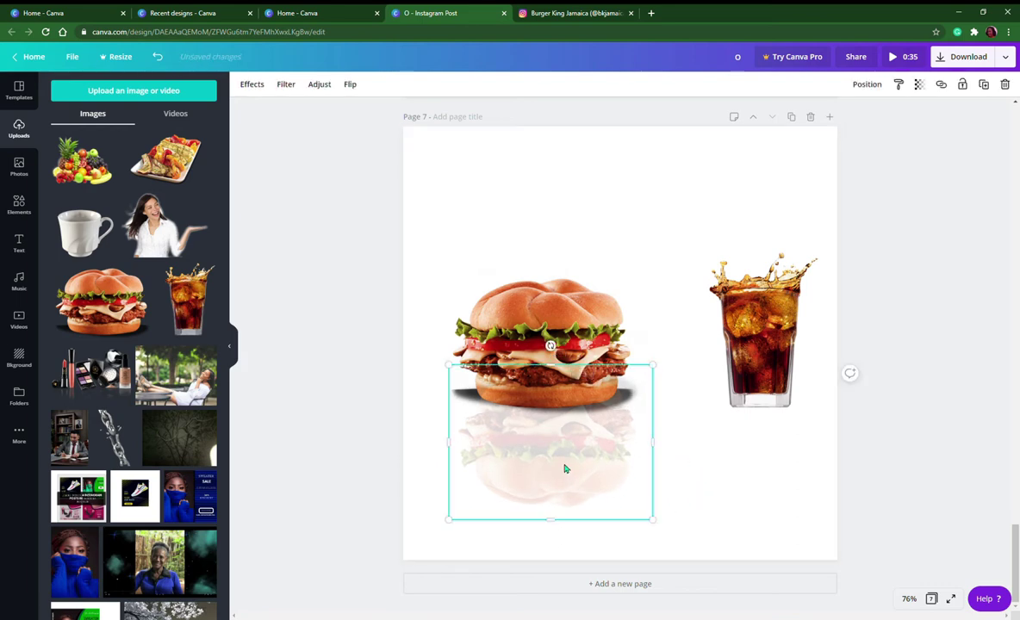
mouse_move(564, 468)
mouse_down()
mouse_move(569, 507)
mouse_move(565, 458)
mouse_up()
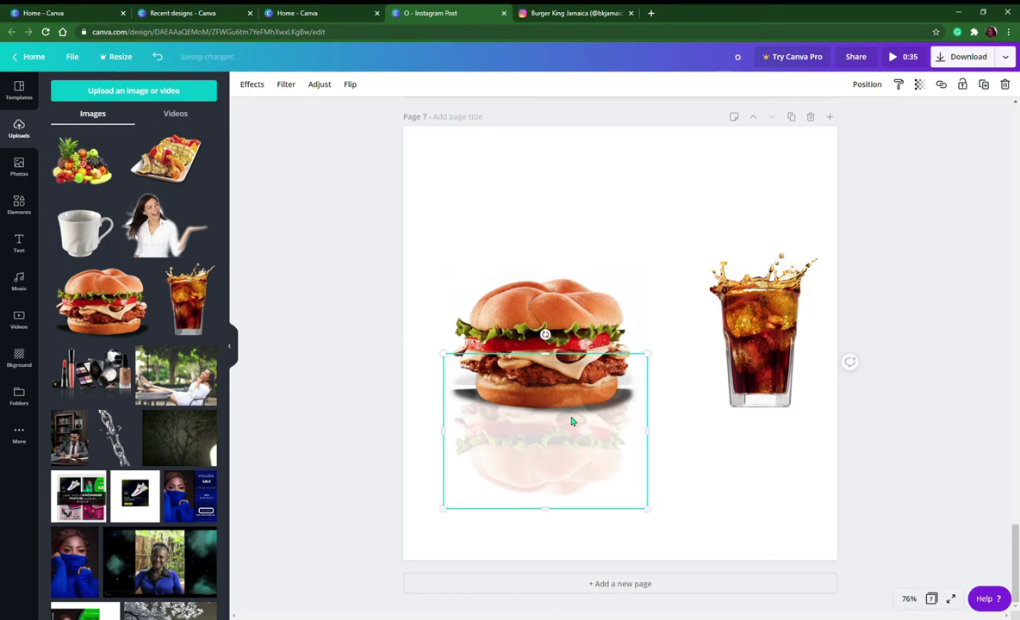
click(746, 361)
drag(746, 360, 695, 348)
Step: Duplicate the cola glass with Ctrl+D, place the copy below and rotate it upside down
click(736, 469)
click(731, 330)
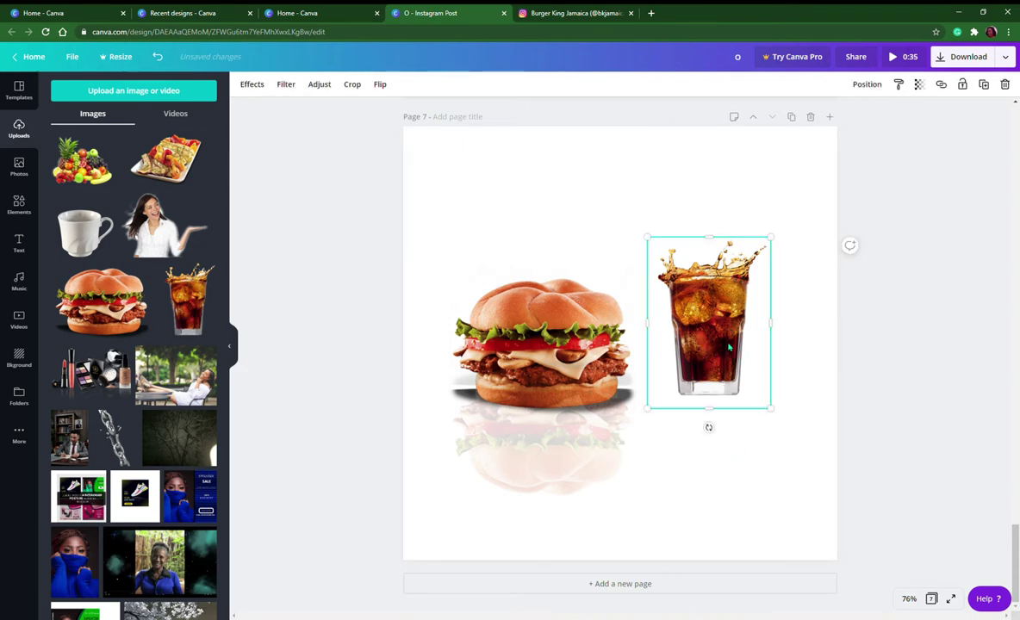
key(ctrl+d)
drag(729, 347, 729, 465)
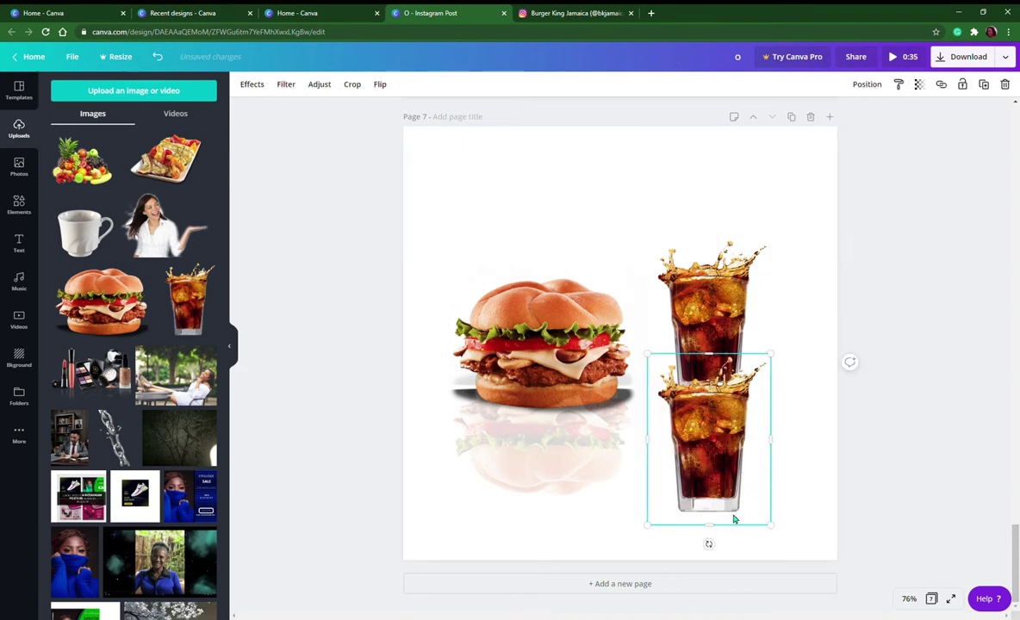
drag(708, 544, 712, 394)
drag(712, 445, 718, 471)
click(793, 444)
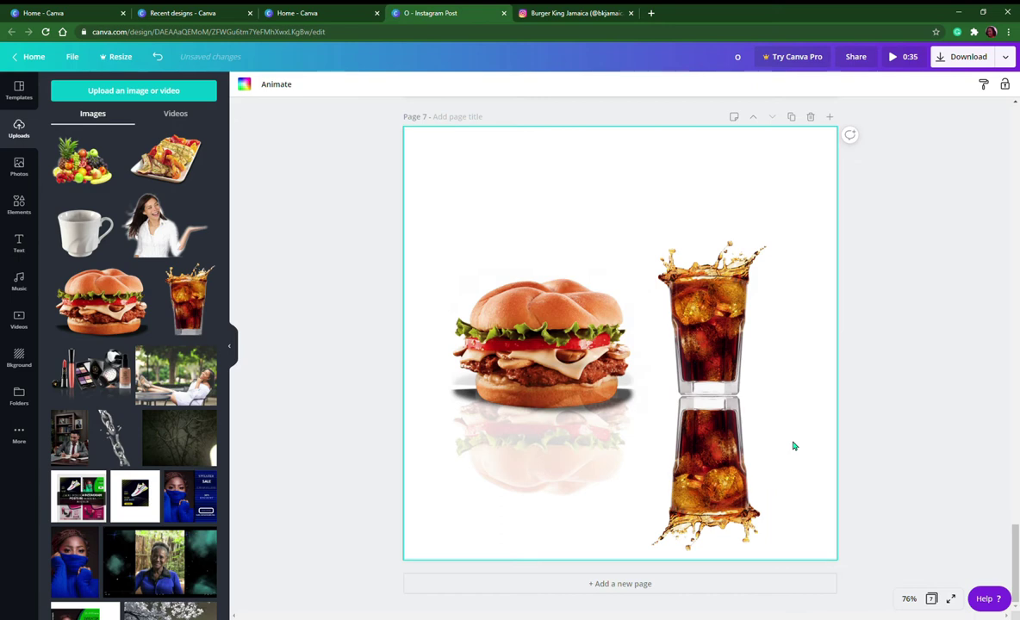
Step: Set the inverted glass transparency to 16 and align it under the original glass
click(709, 457)
click(920, 83)
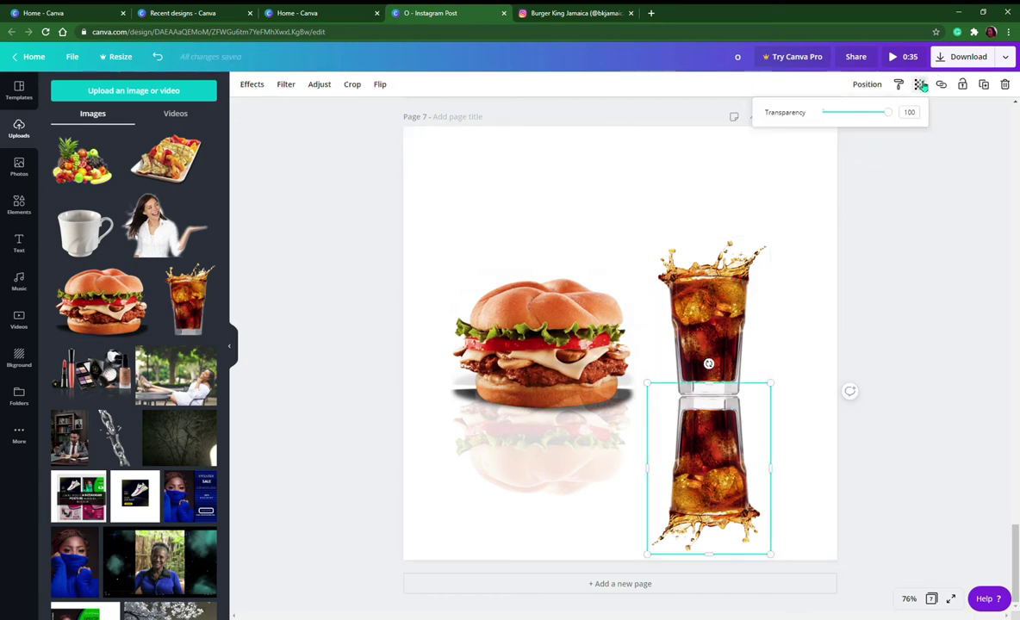
drag(890, 117, 838, 123)
click(902, 400)
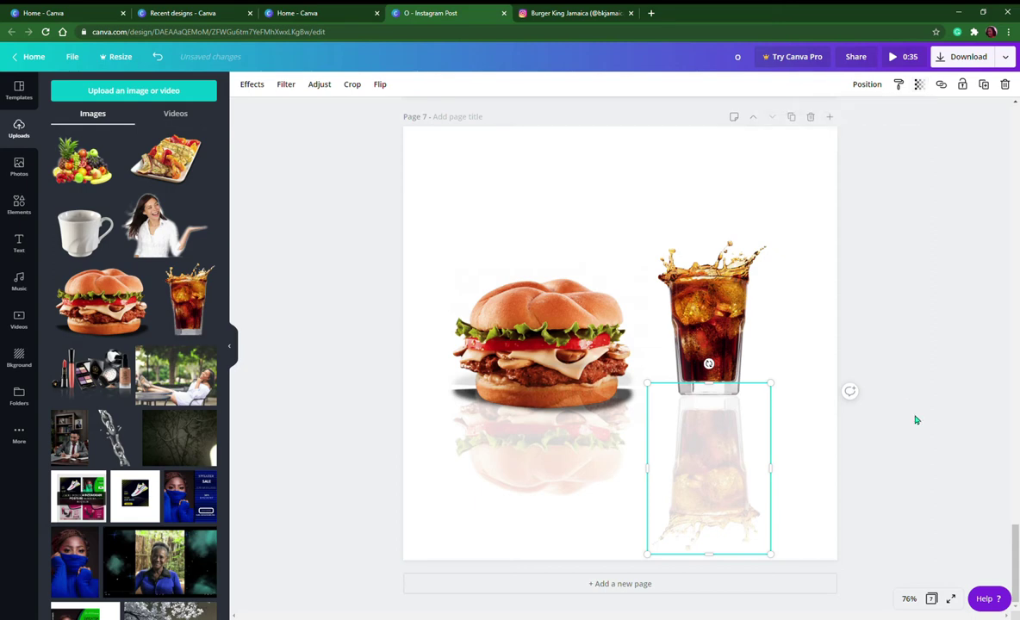
click(916, 420)
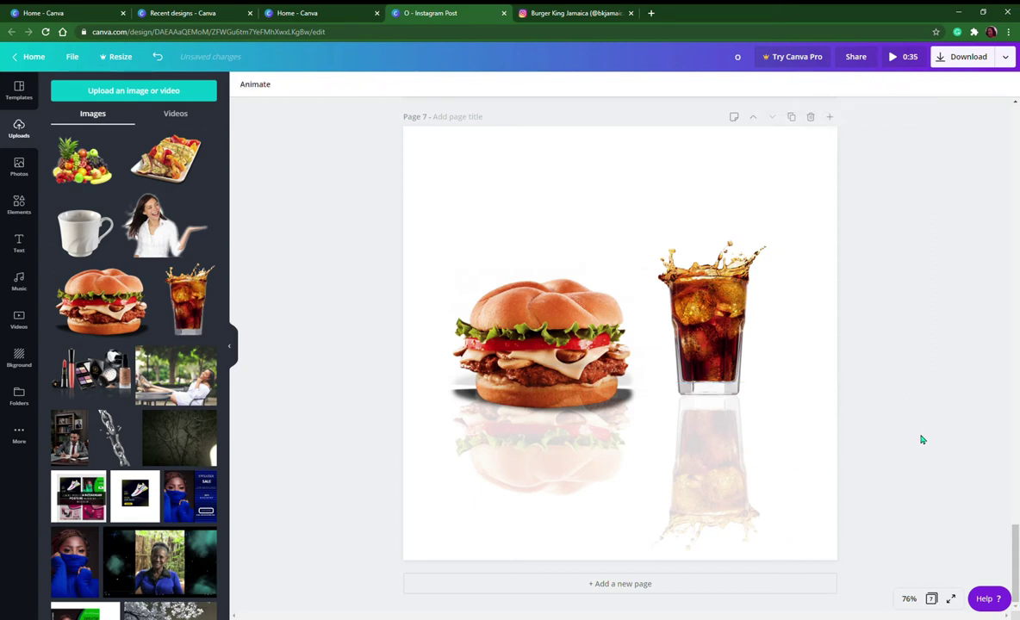
click(578, 447)
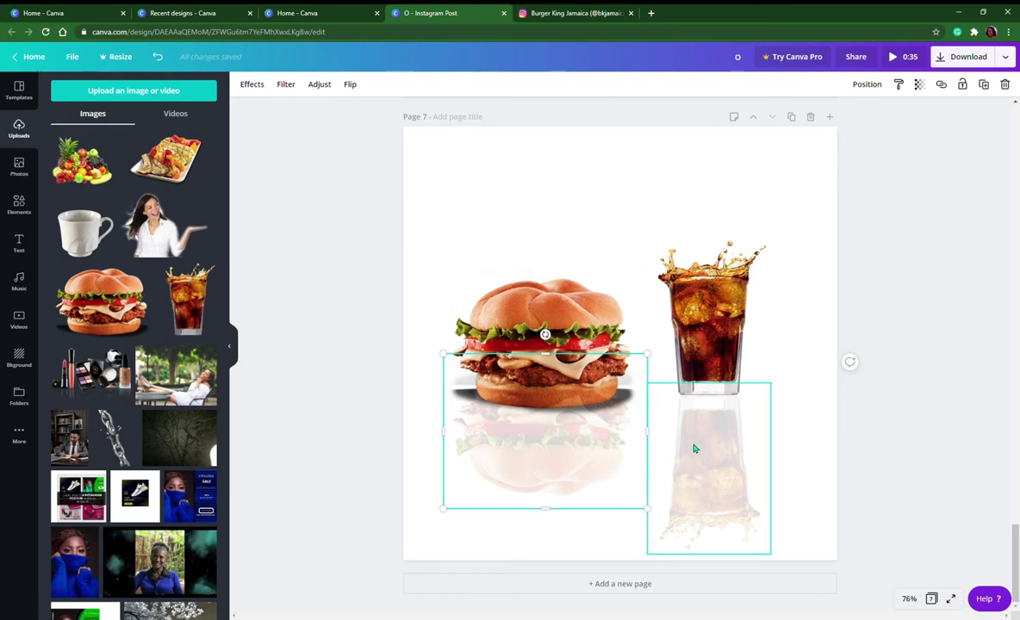
drag(698, 447, 729, 459)
click(886, 440)
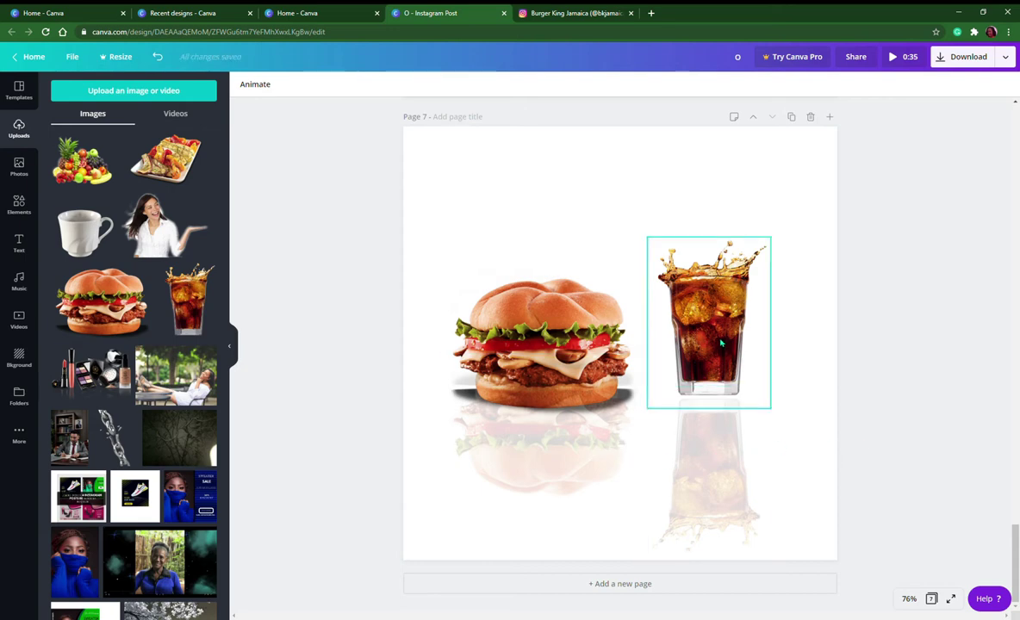
Step: Move the cola glass and its reflection down together so the glass base is level with the burger
click(718, 382)
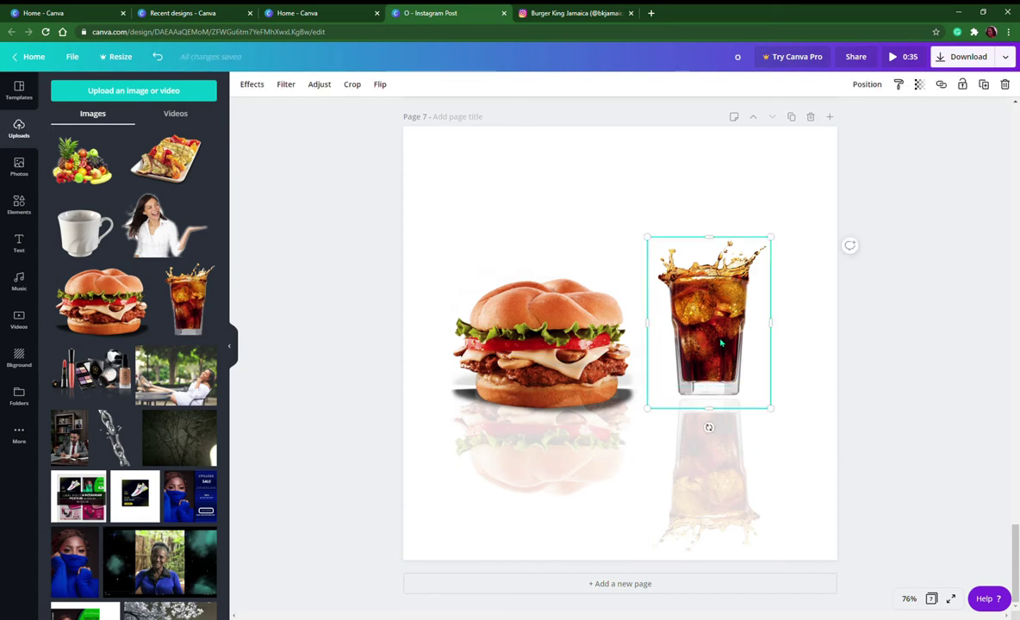
shift+click(724, 446)
mouse_move(726, 360)
mouse_down()
mouse_move(732, 406)
mouse_move(746, 316)
mouse_move(743, 363)
mouse_up()
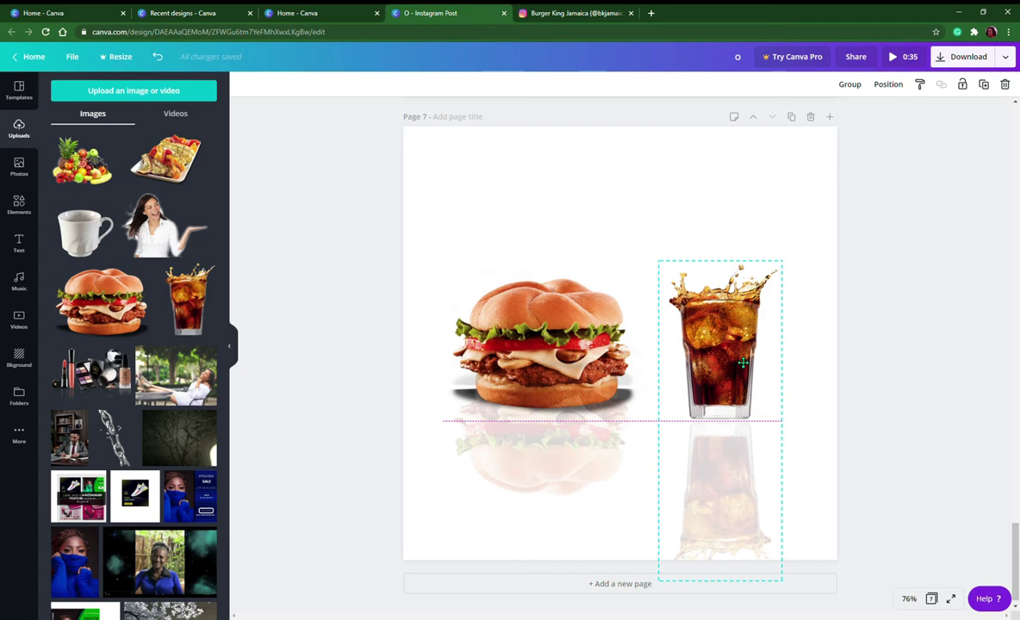
drag(743, 363, 743, 388)
click(929, 374)
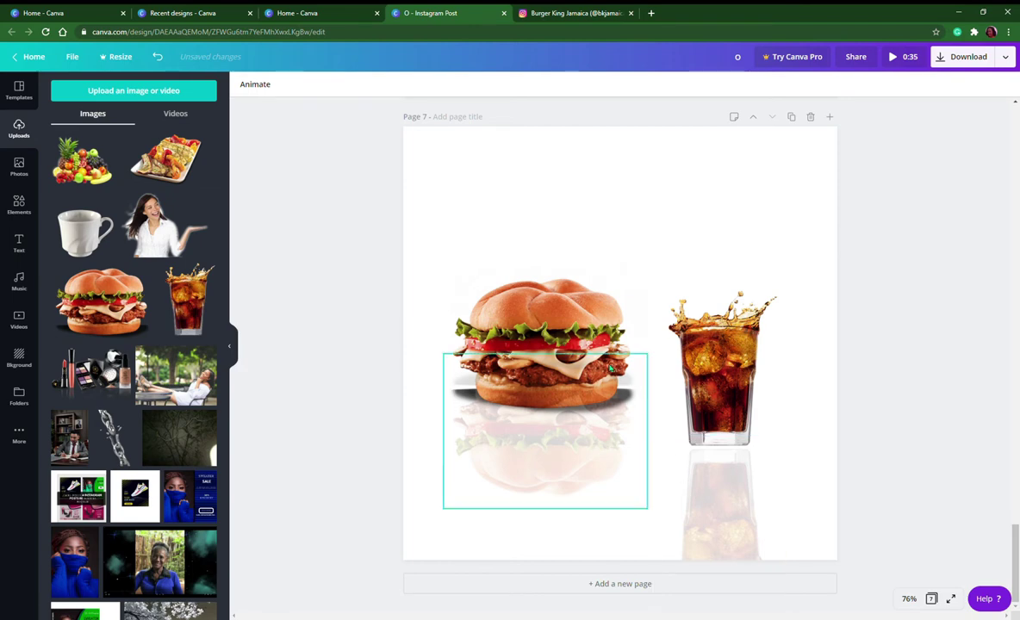
click(542, 458)
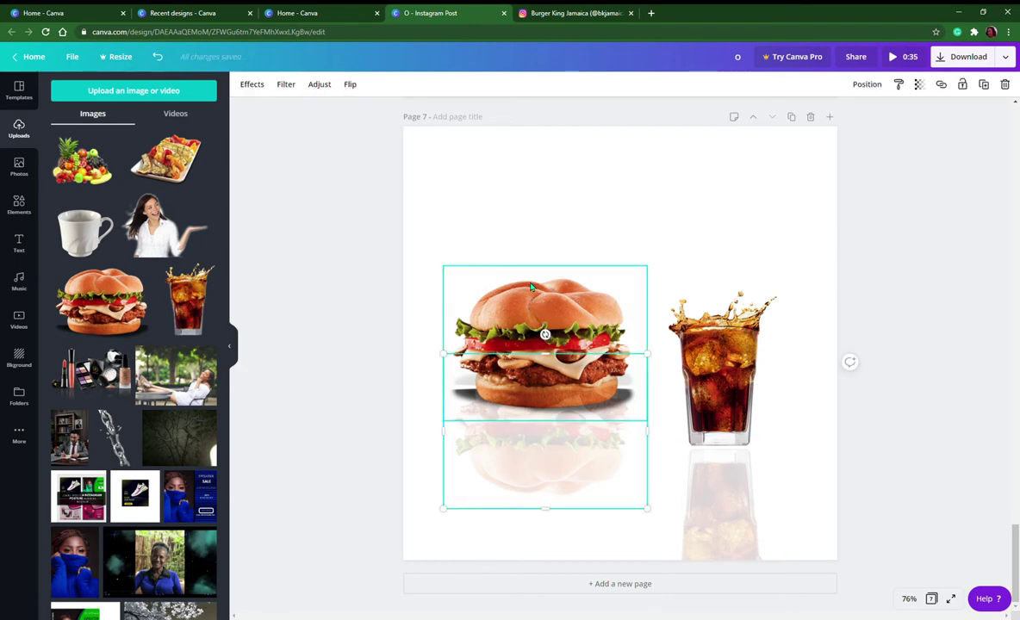
click(536, 309)
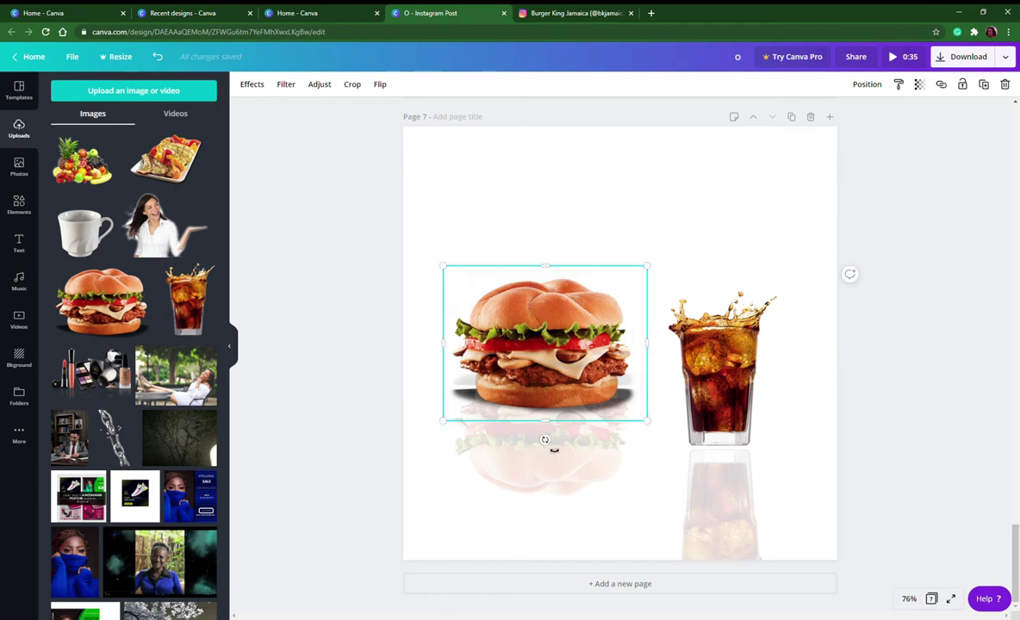
click(538, 463)
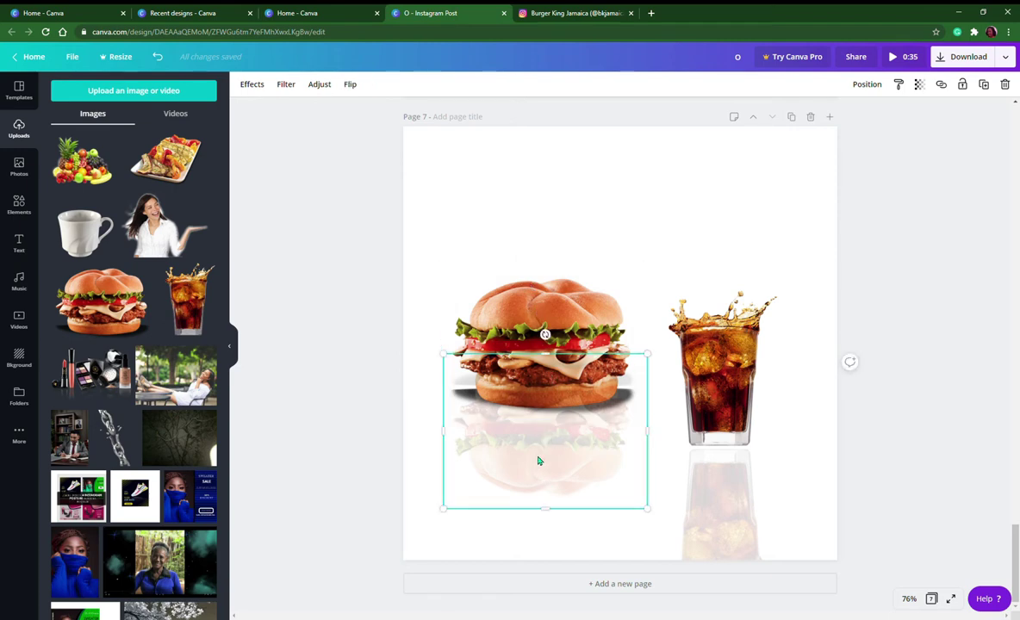
Step: Delete the burger reflection and switch the Page 7 background back to black
key(Delete)
click(538, 235)
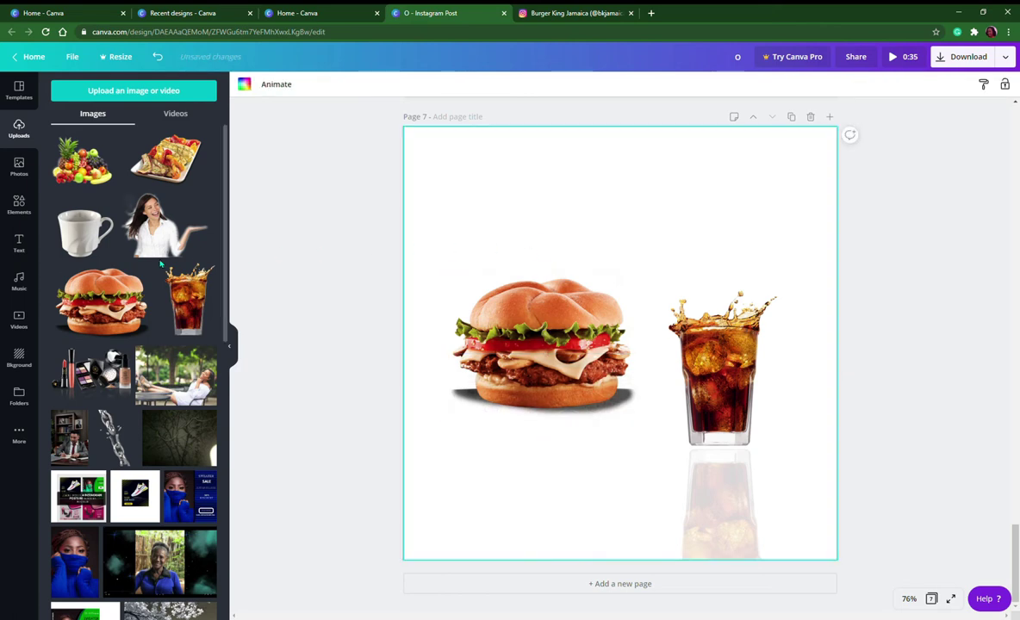
click(244, 86)
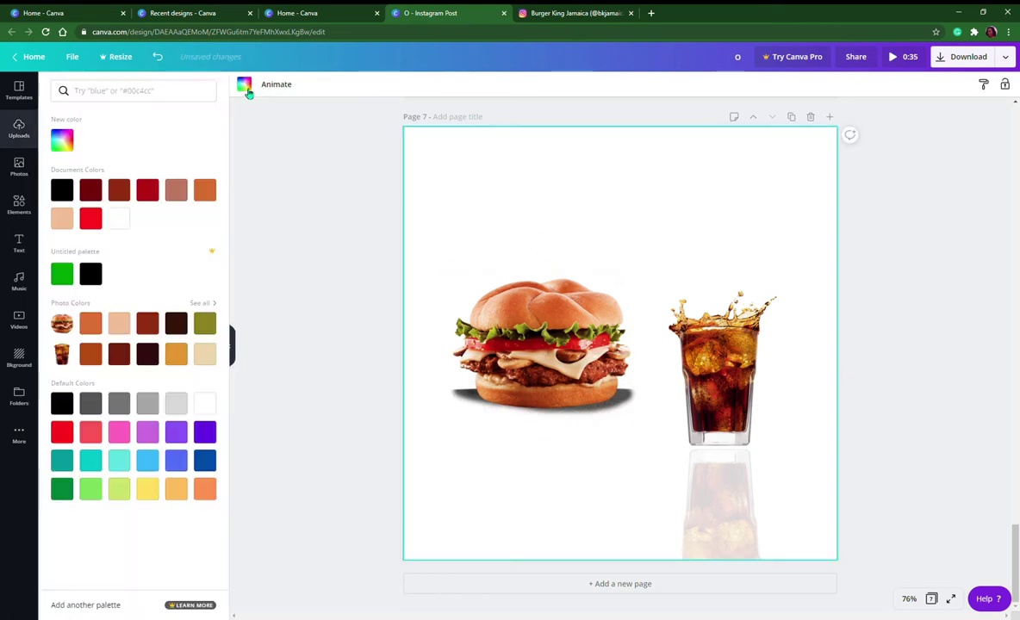
click(67, 403)
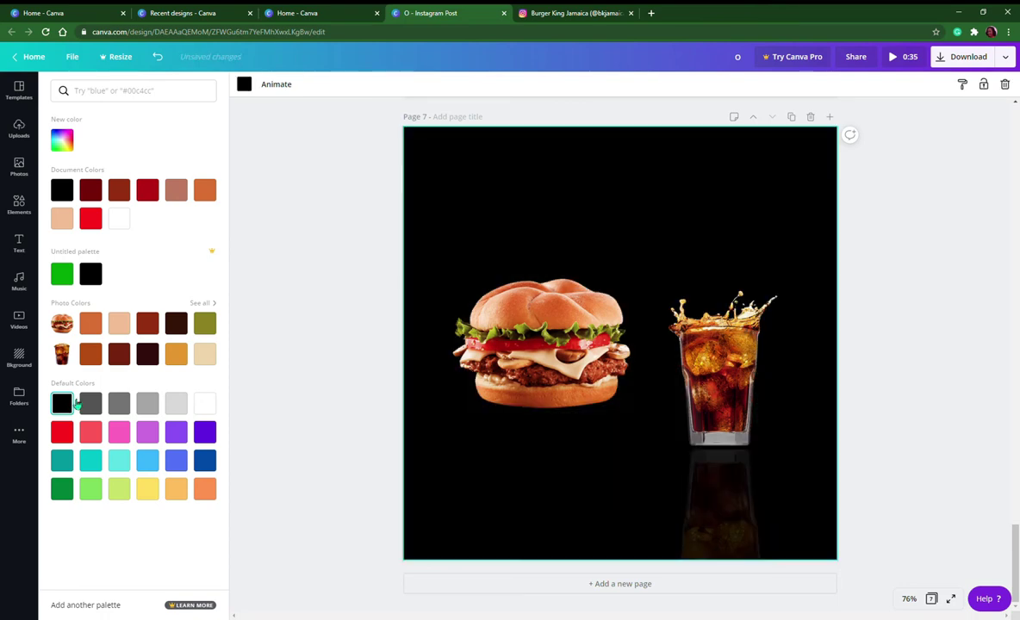
click(811, 507)
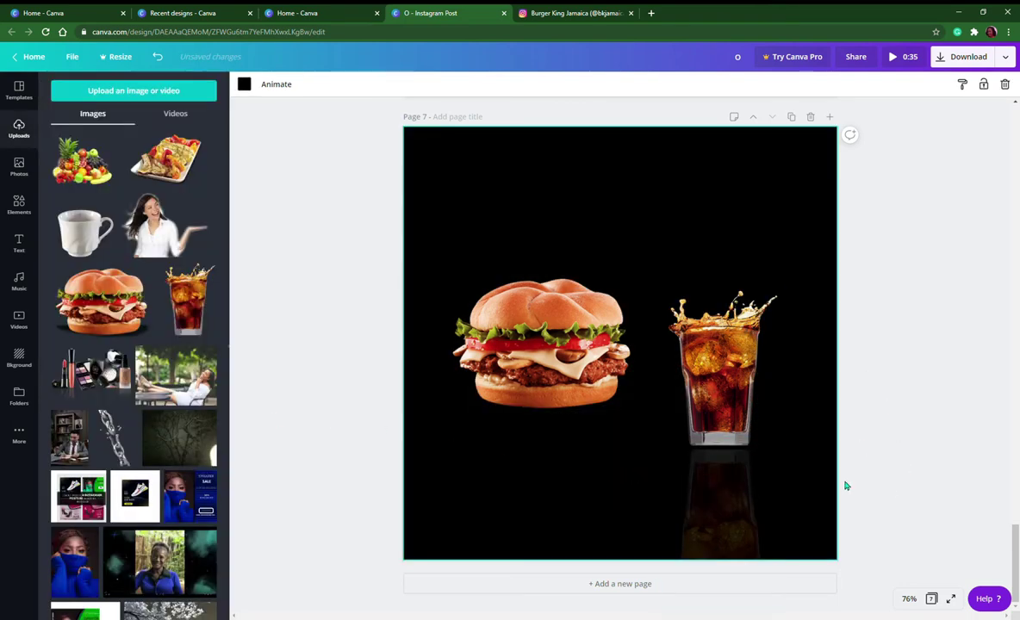
click(729, 491)
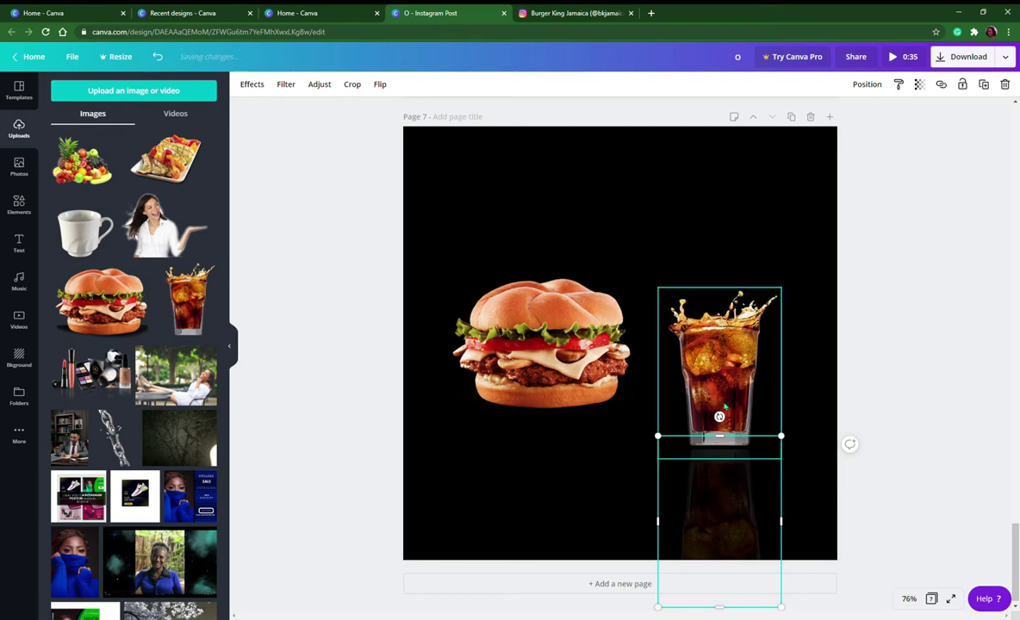
Step: Enlarge the cola glass and its reflection together and reposition them beside the burger
click(719, 405)
shift+click(729, 491)
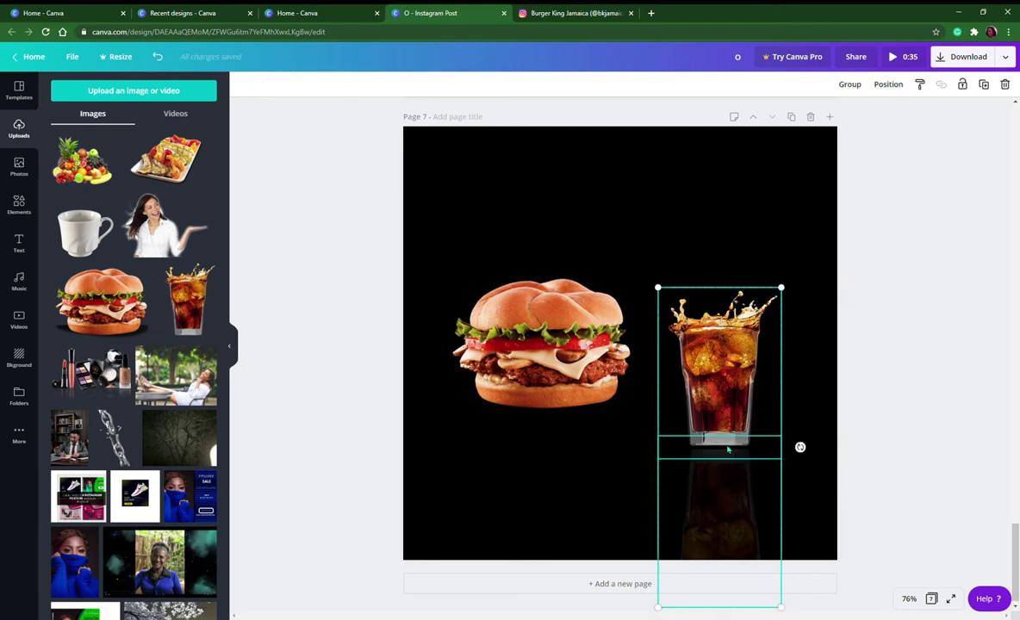
mouse_move(728, 388)
mouse_down()
mouse_move(729, 355)
mouse_move(720, 390)
mouse_up()
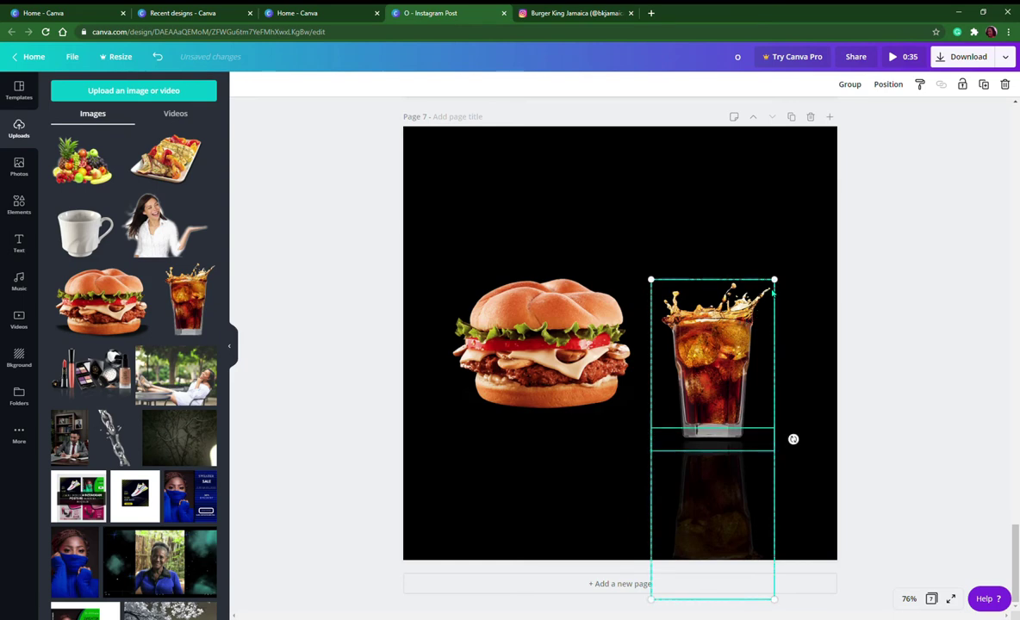
drag(775, 279, 804, 252)
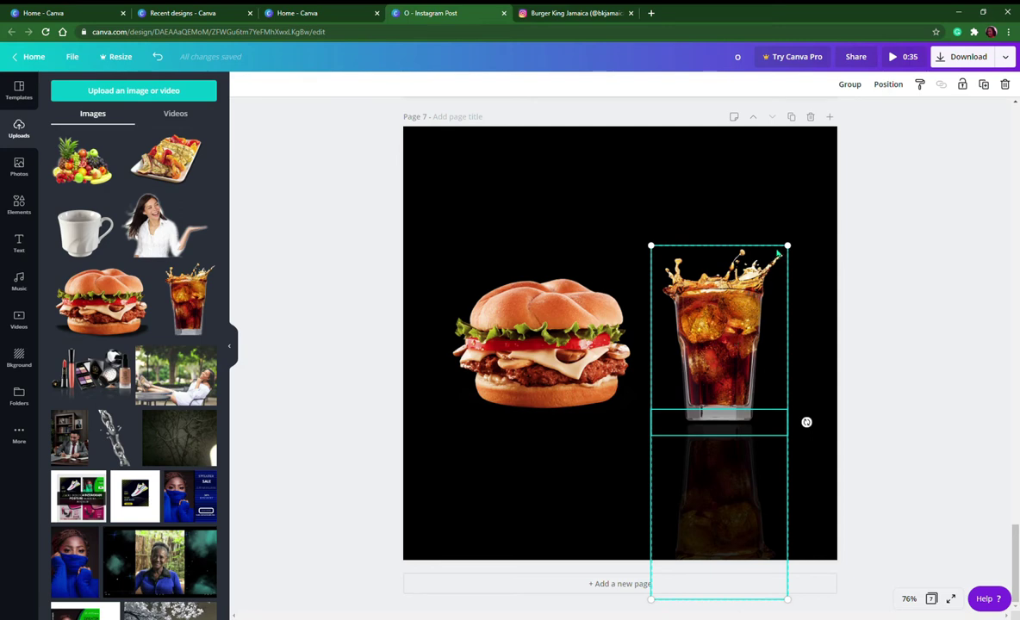
drag(797, 246, 794, 229)
drag(755, 299, 760, 310)
click(888, 351)
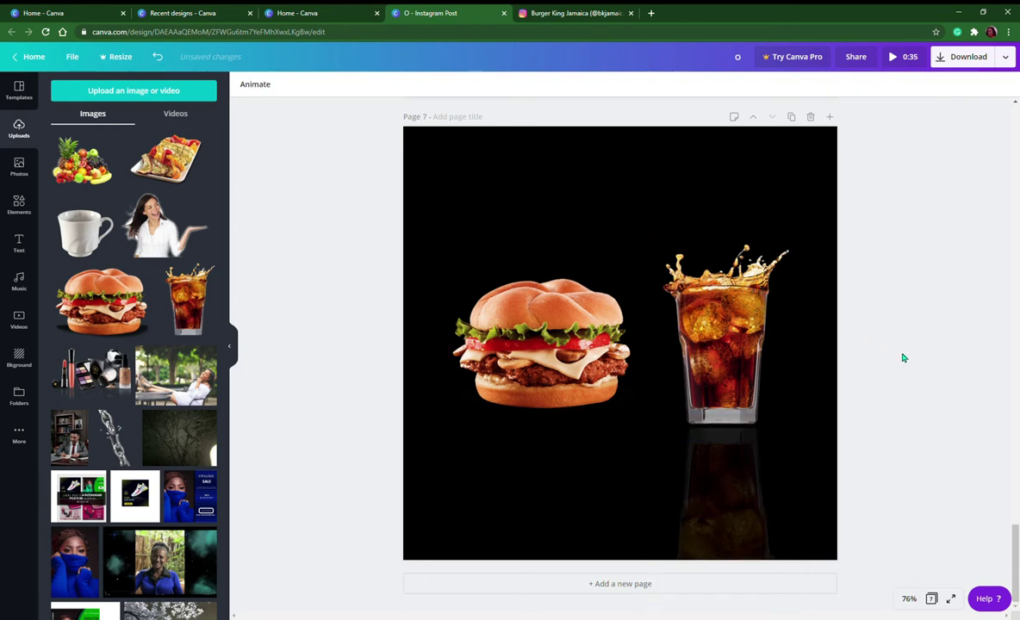
click(556, 370)
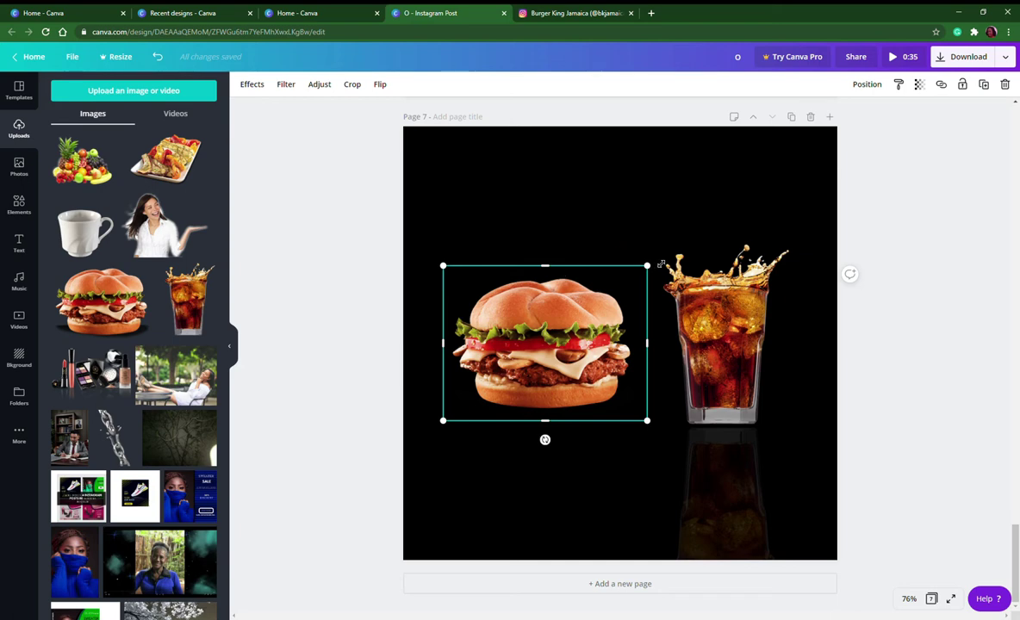
Step: Adjust the burger and bring it forward in front of the cola glass
drag(661, 263, 665, 253)
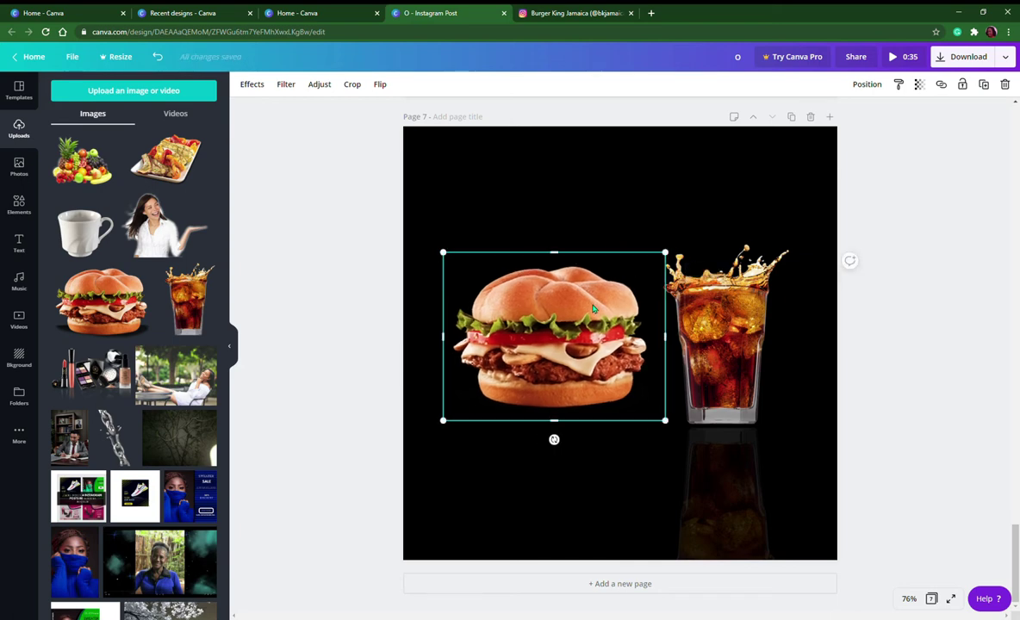
drag(592, 311, 648, 328)
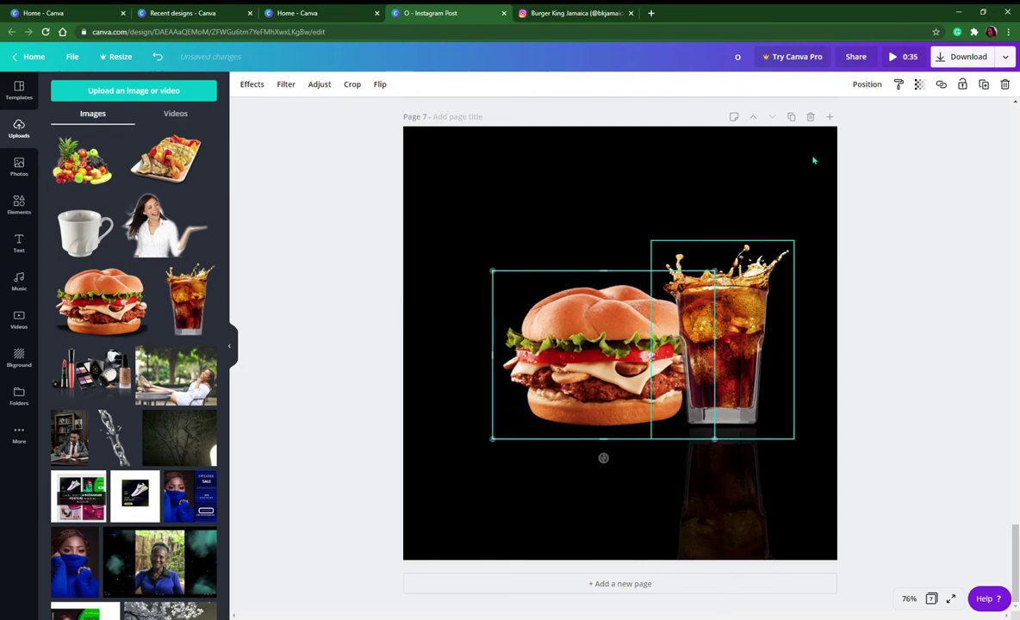
click(867, 84)
click(734, 119)
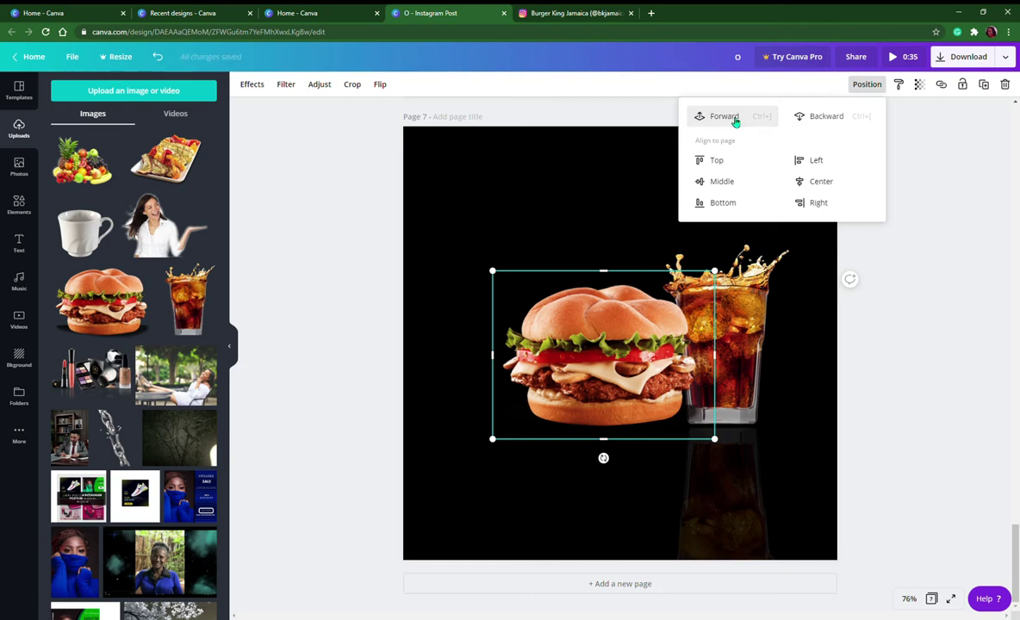
click(891, 392)
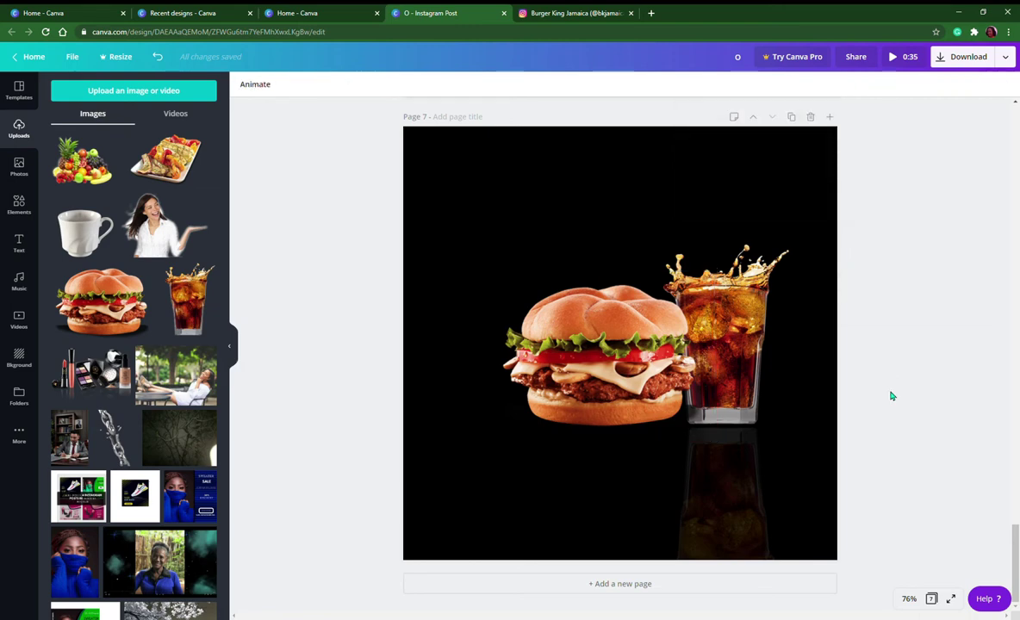
Step: Nudge the burger slightly to the left, just overlapping the glass
click(614, 374)
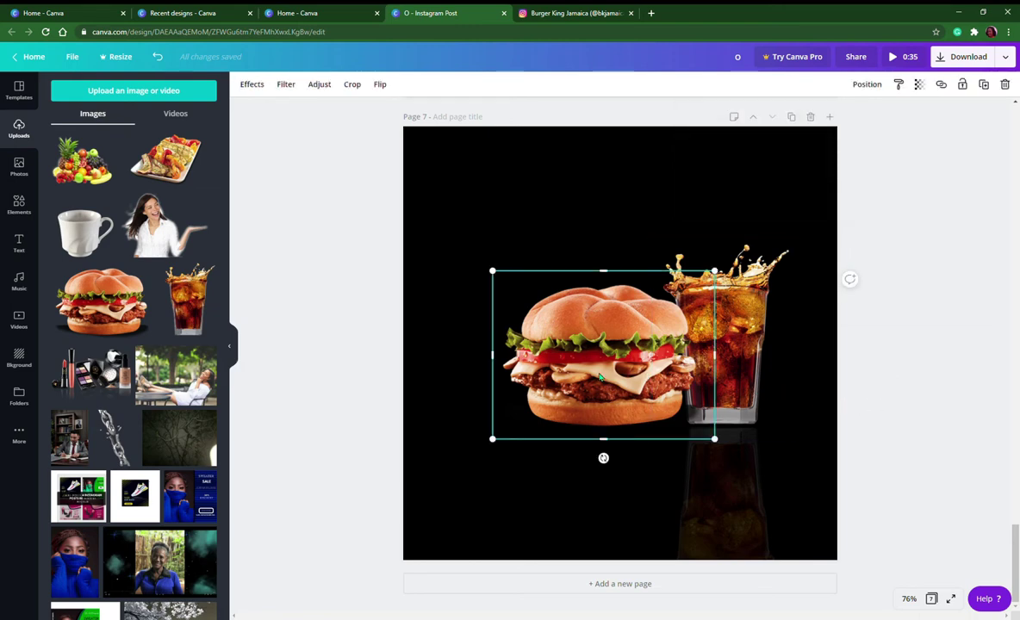
drag(600, 377, 595, 379)
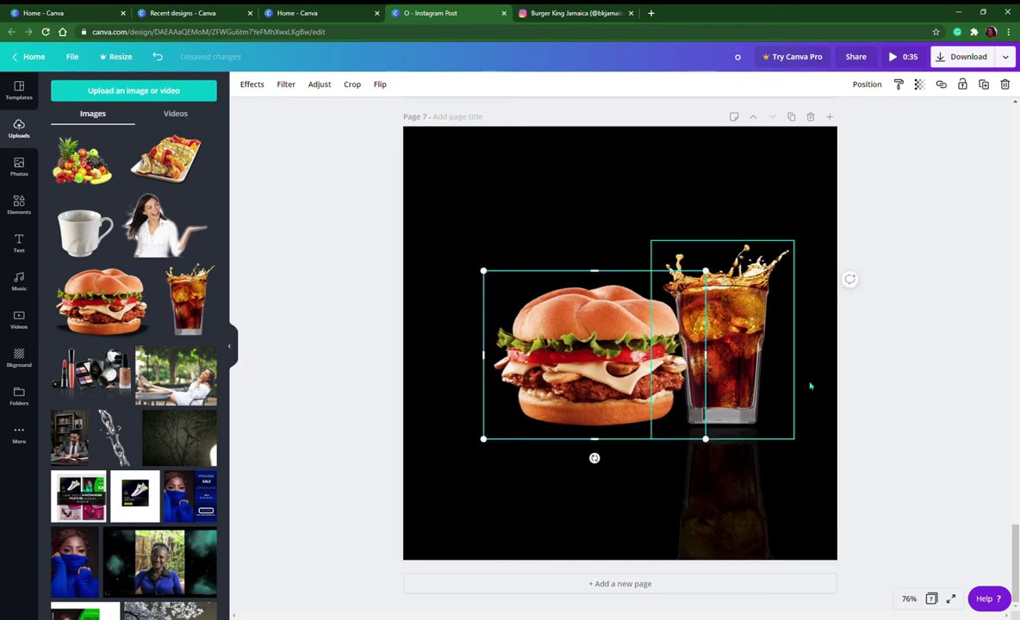
click(887, 373)
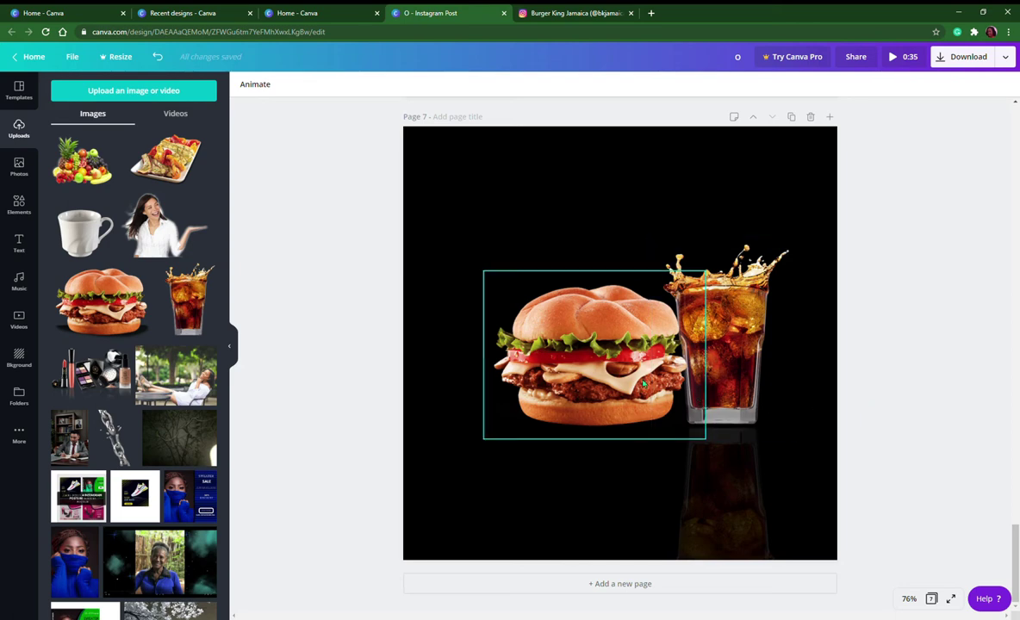
click(618, 372)
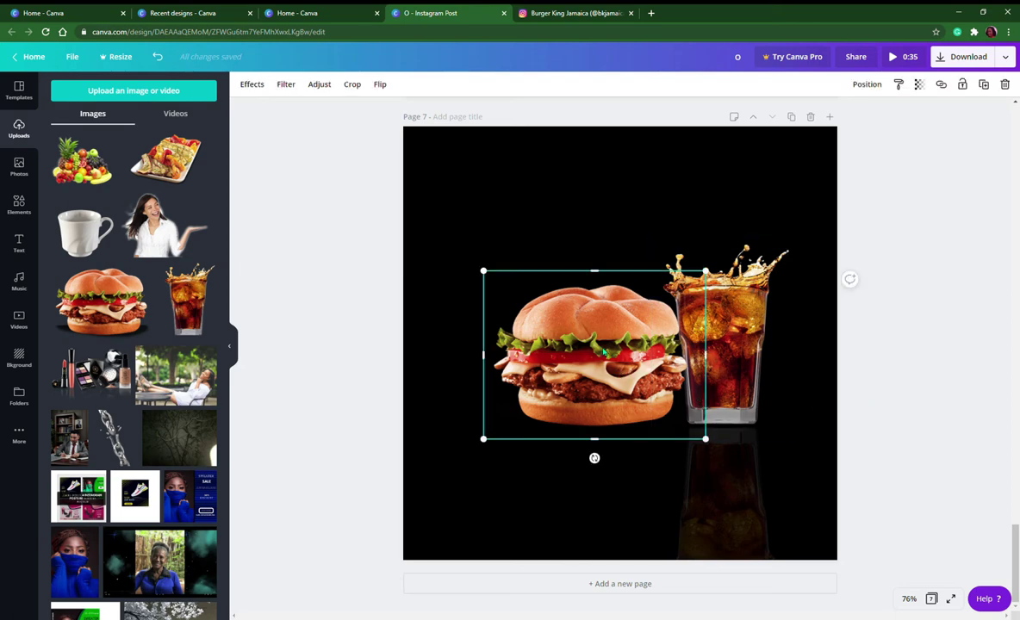
Step: Place a burger copy directly beneath the original, rotated 180° and flipped horizontally
drag(605, 353, 608, 494)
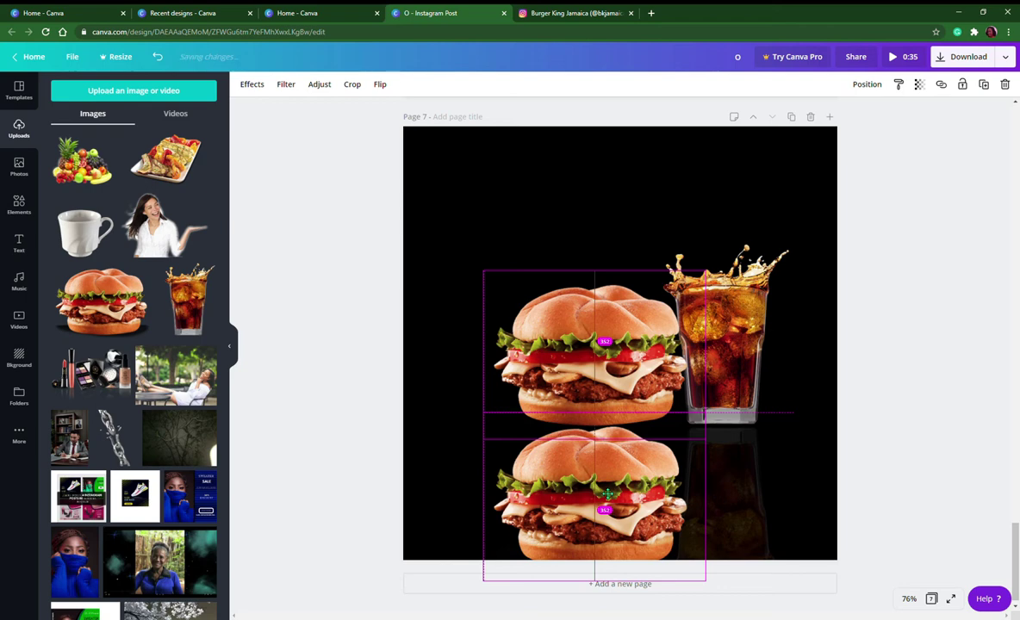
drag(607, 493, 608, 494)
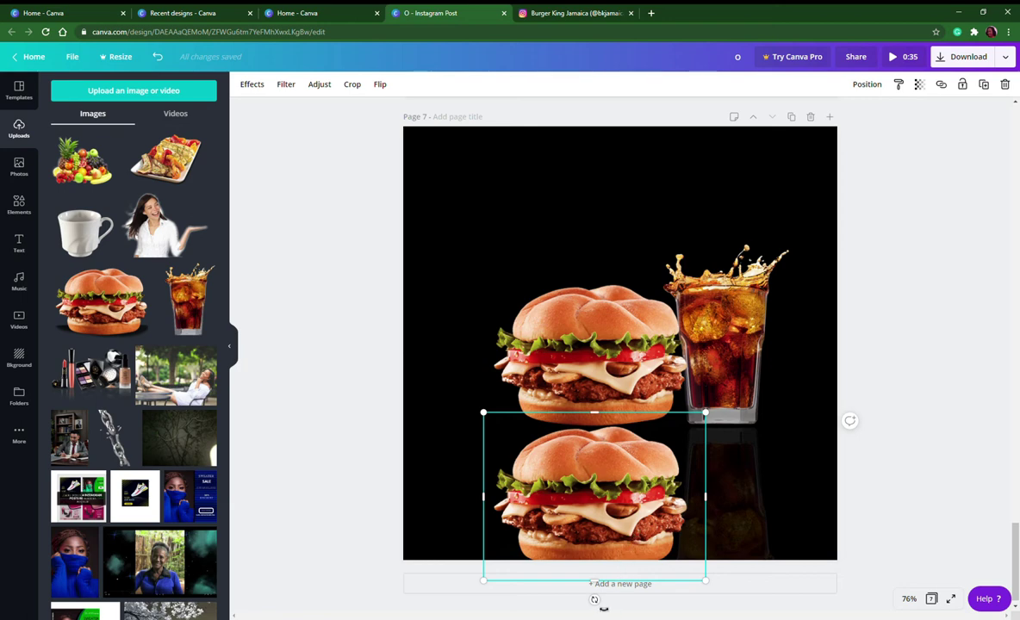
drag(601, 606, 598, 451)
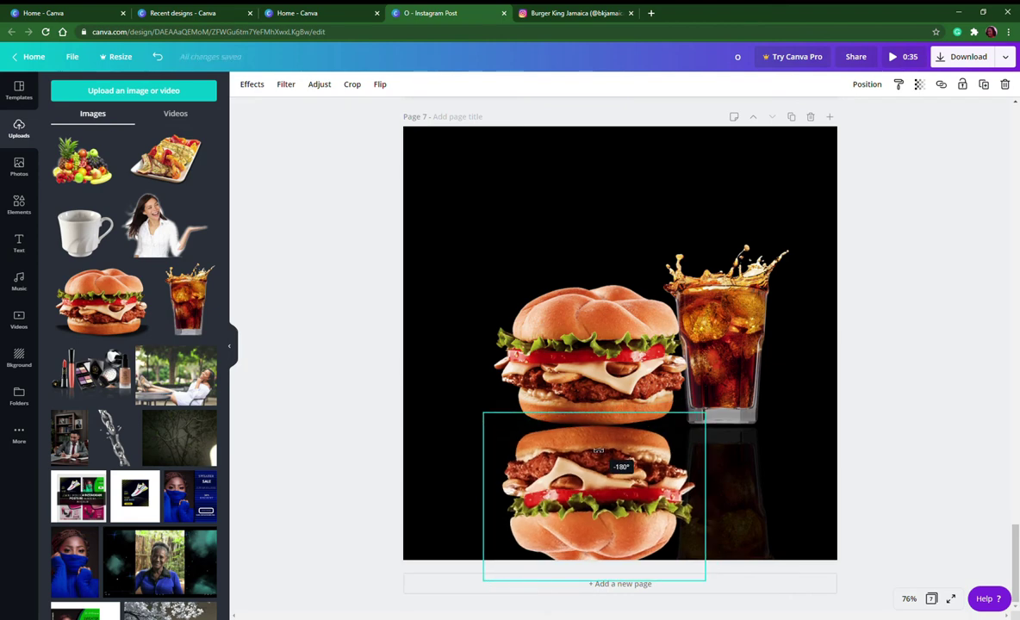
drag(598, 450, 598, 451)
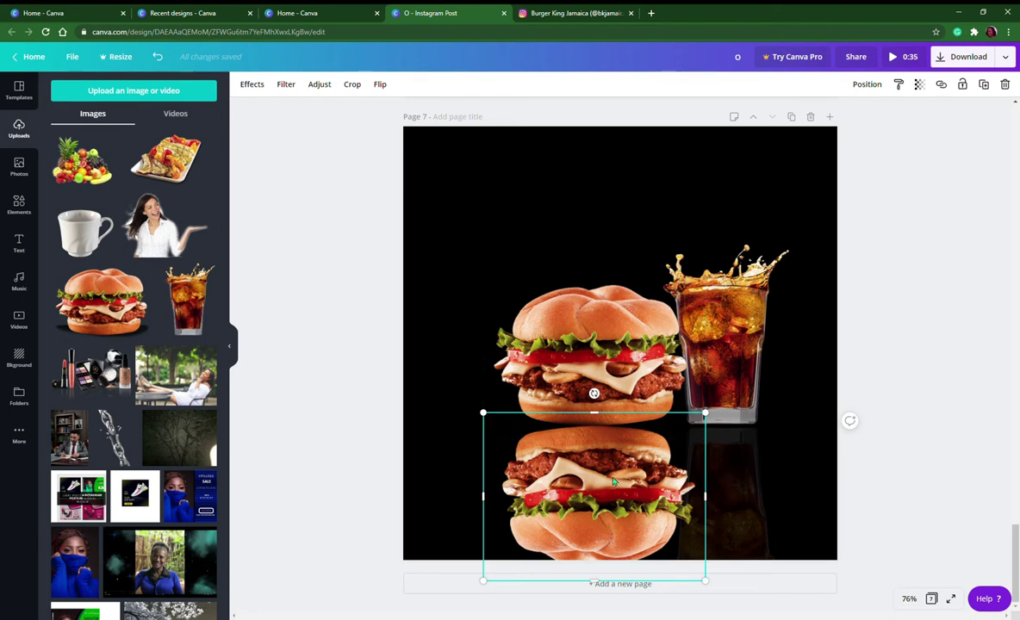
click(380, 84)
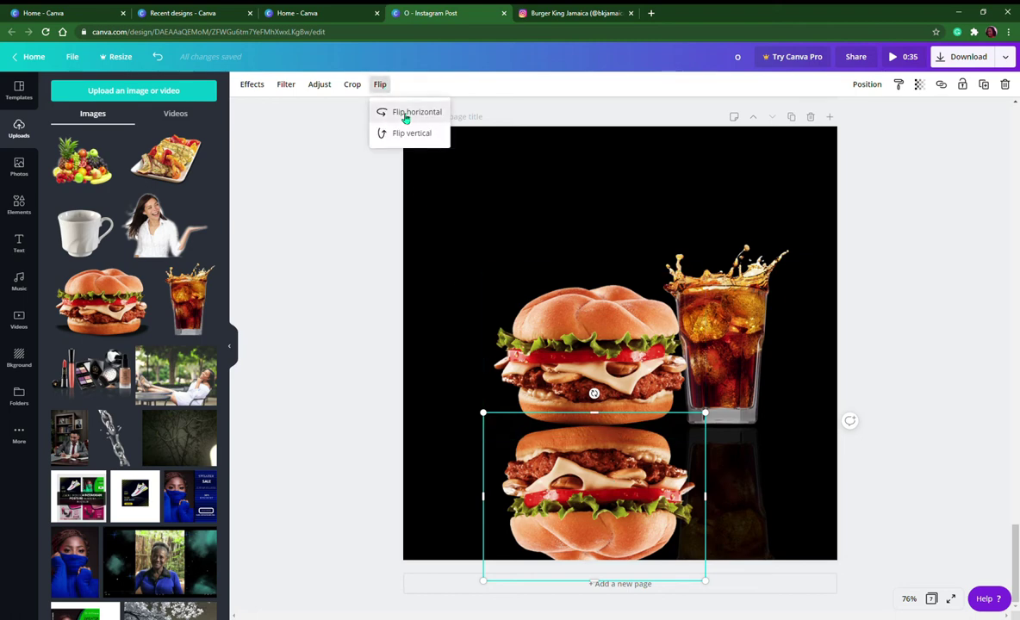
click(406, 113)
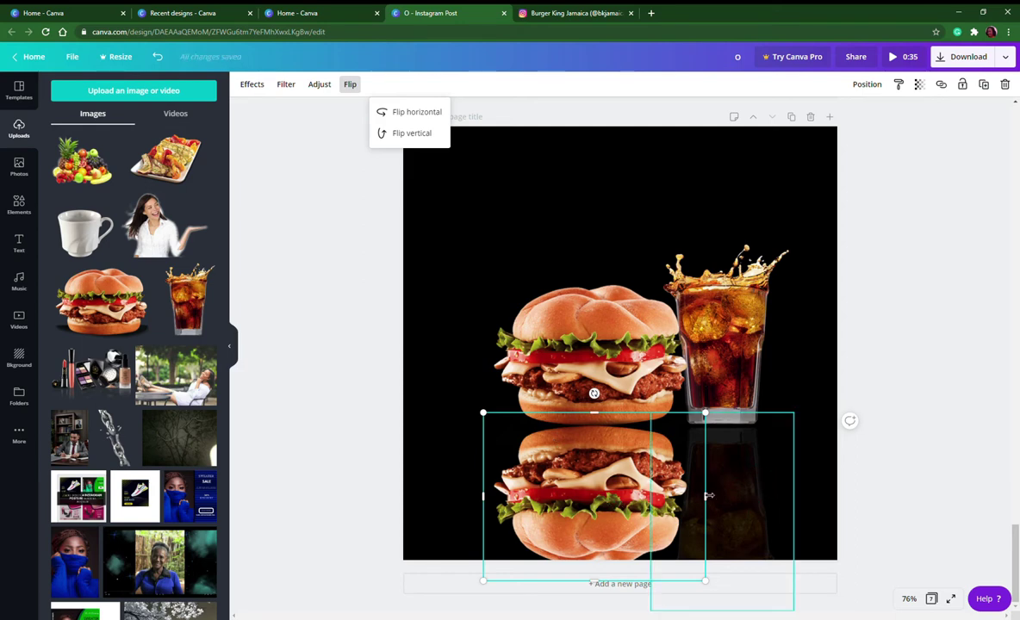
Step: Check the cola reflection's transparency, then fade the lower burger copy to transparency 18
click(738, 493)
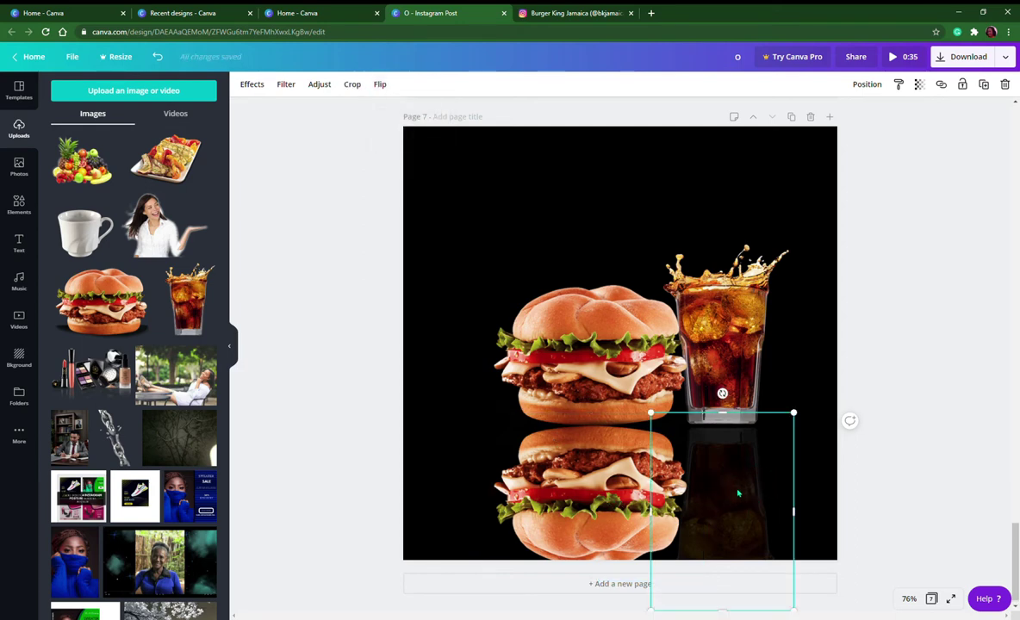
click(921, 84)
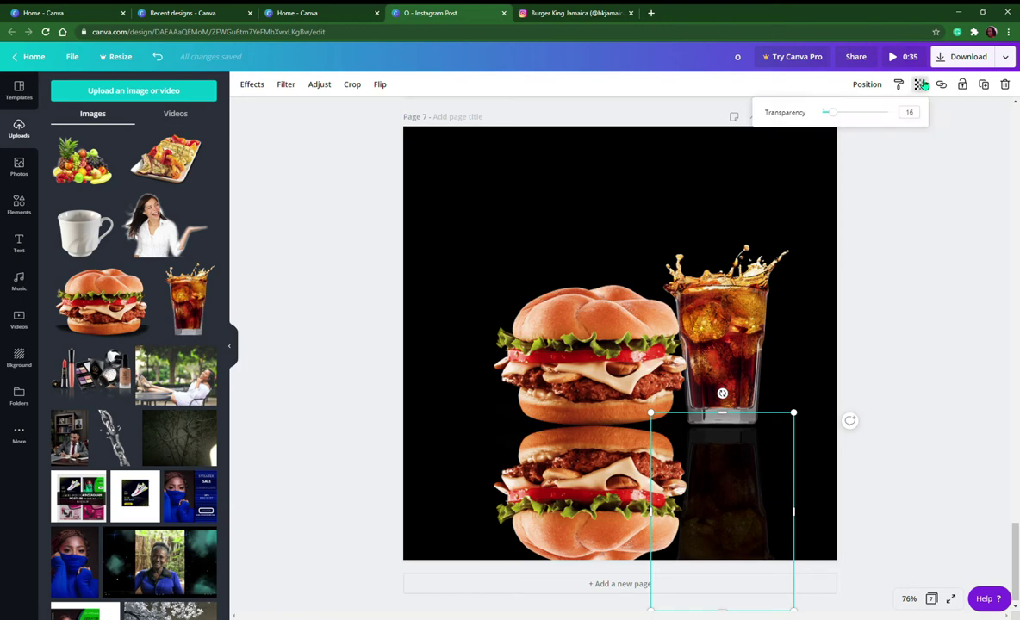
click(618, 485)
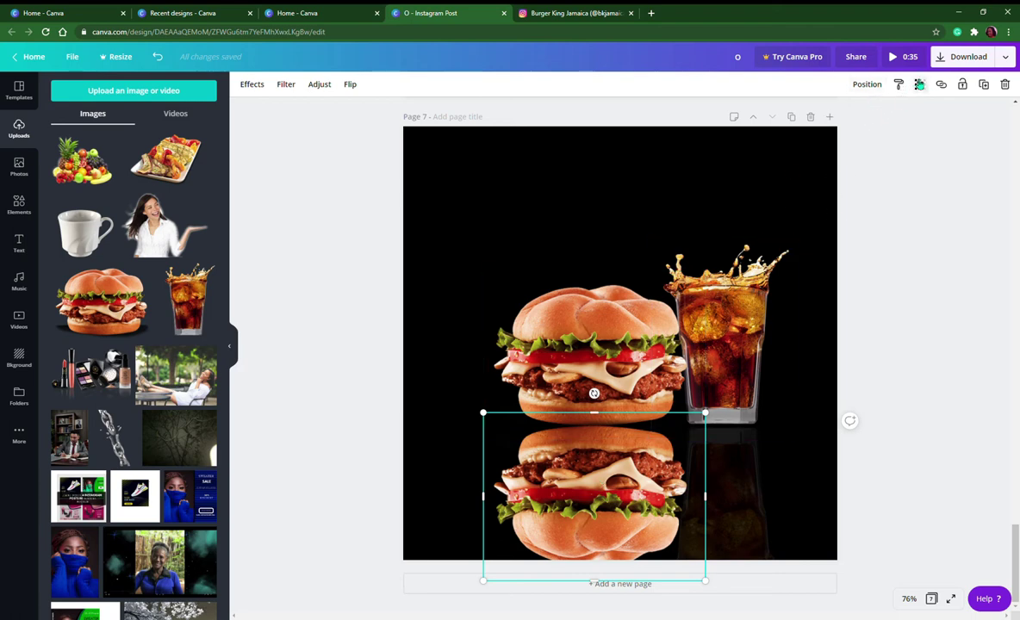
click(920, 84)
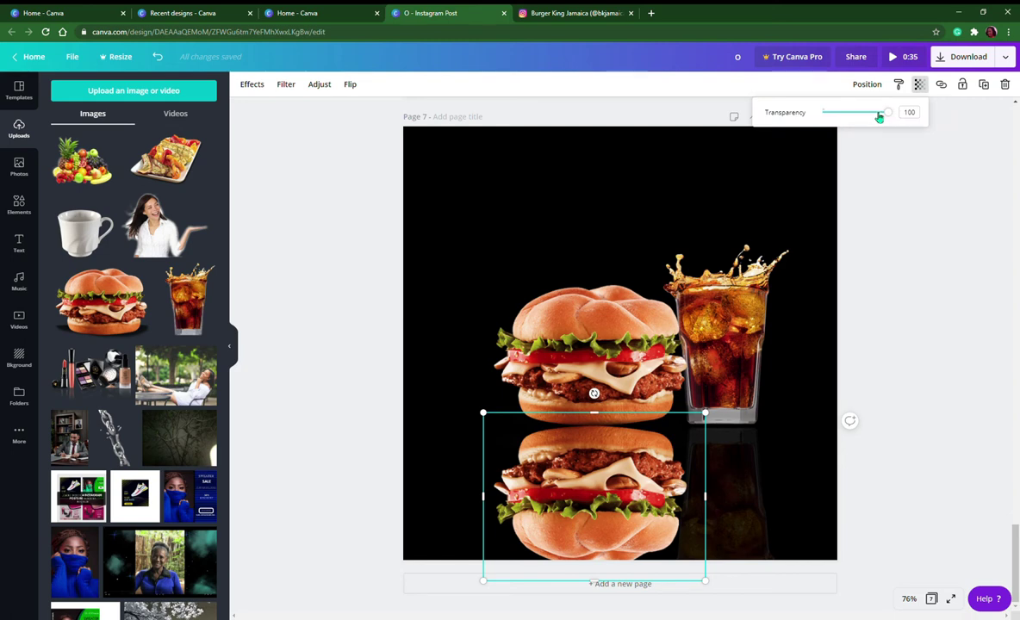
drag(888, 113, 837, 119)
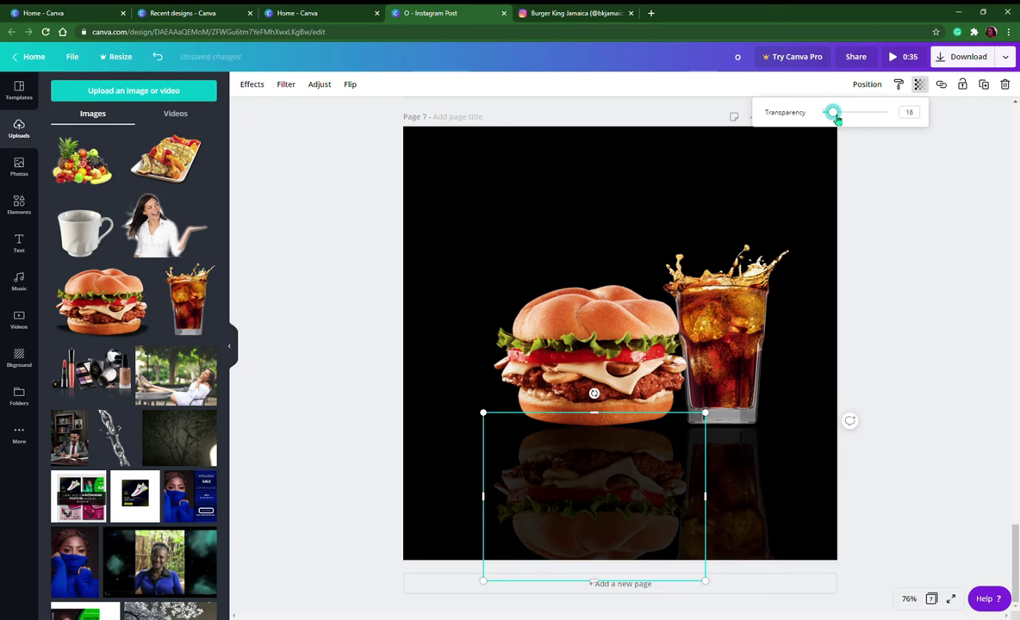
click(933, 292)
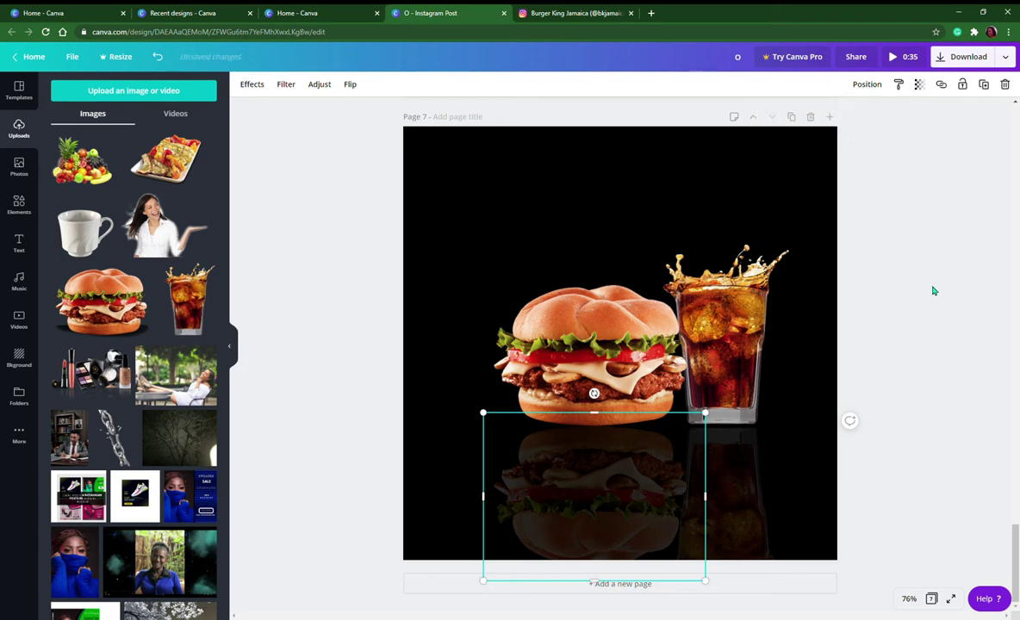
click(933, 291)
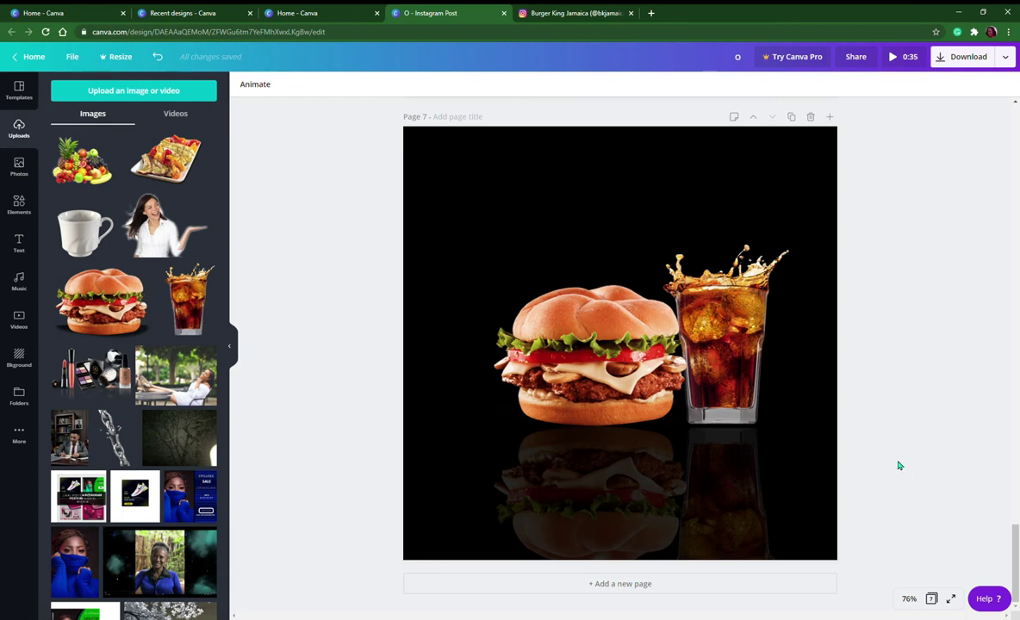
Step: Add an 'Add a heading' text box and move it to the top of the page
click(20, 245)
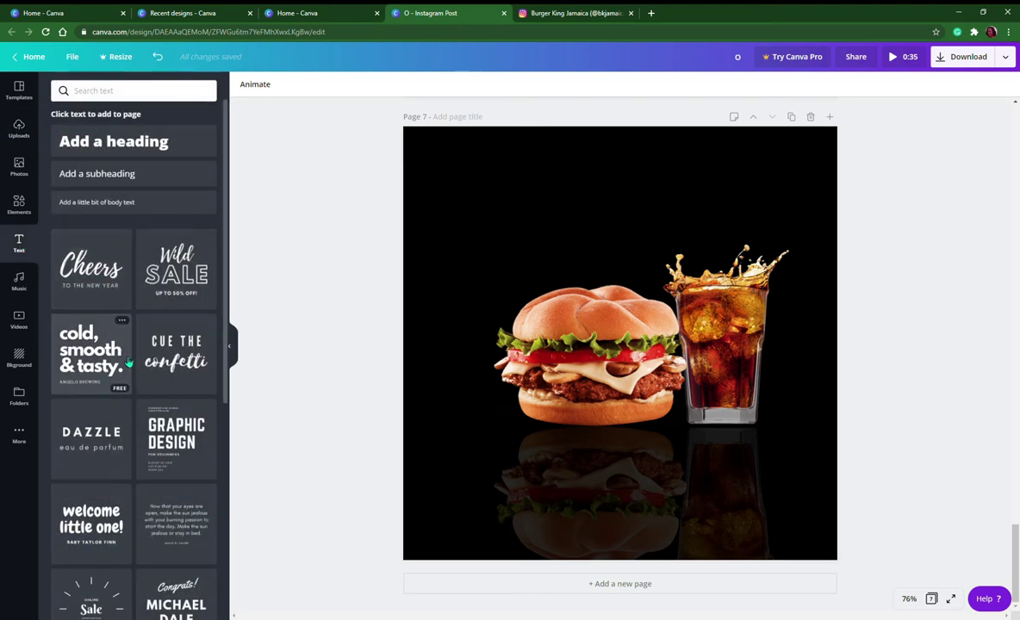
click(102, 154)
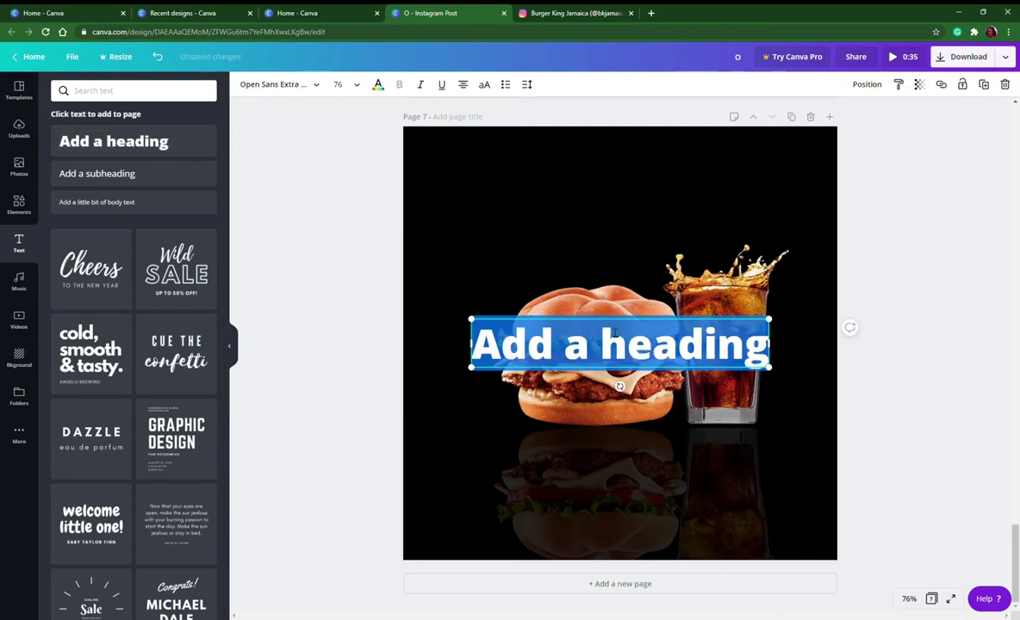
drag(622, 321, 621, 181)
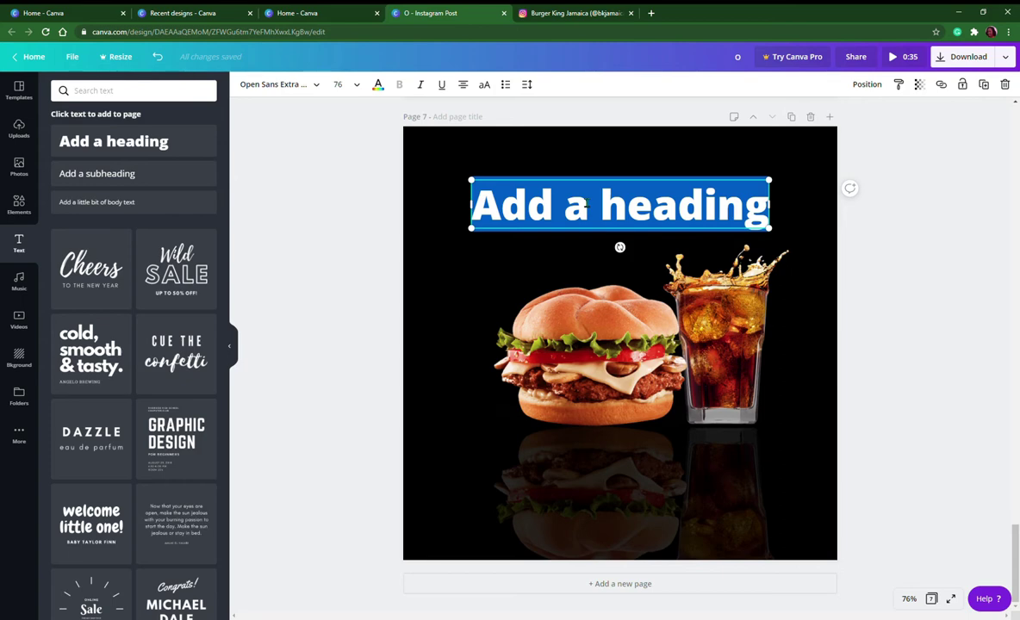
Step: Replace the heading text with 'Guess' and reselect it for editing
text(Guess)
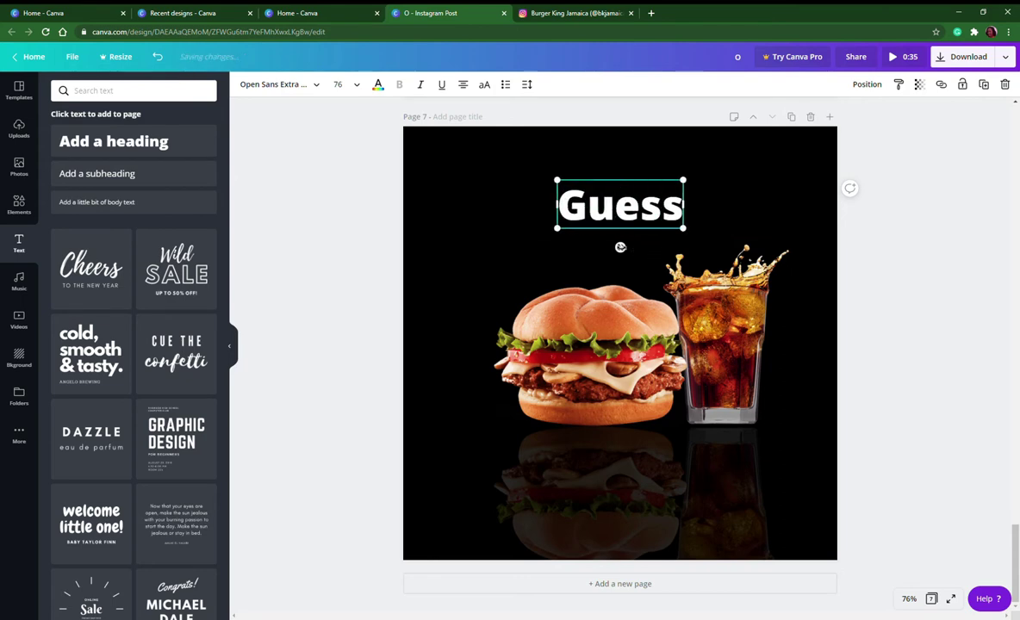
click(617, 232)
click(618, 224)
click(616, 206)
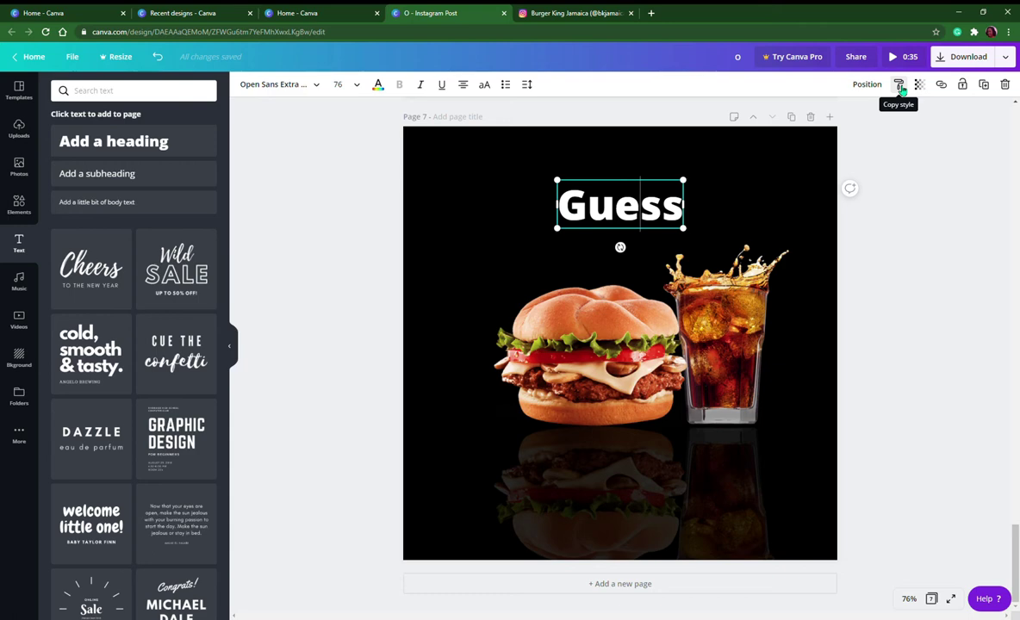
Step: Nudge the Guess heading and try Copy style, undoing an accidental box resize
click(922, 207)
click(623, 222)
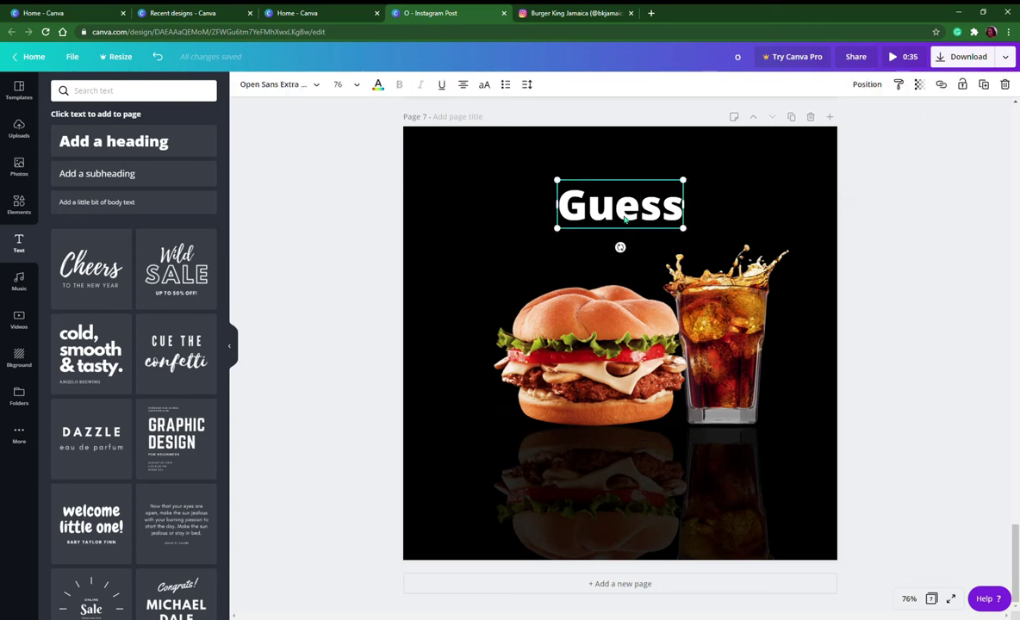
mouse_move(622, 221)
mouse_down()
mouse_move(572, 250)
mouse_move(628, 215)
mouse_up()
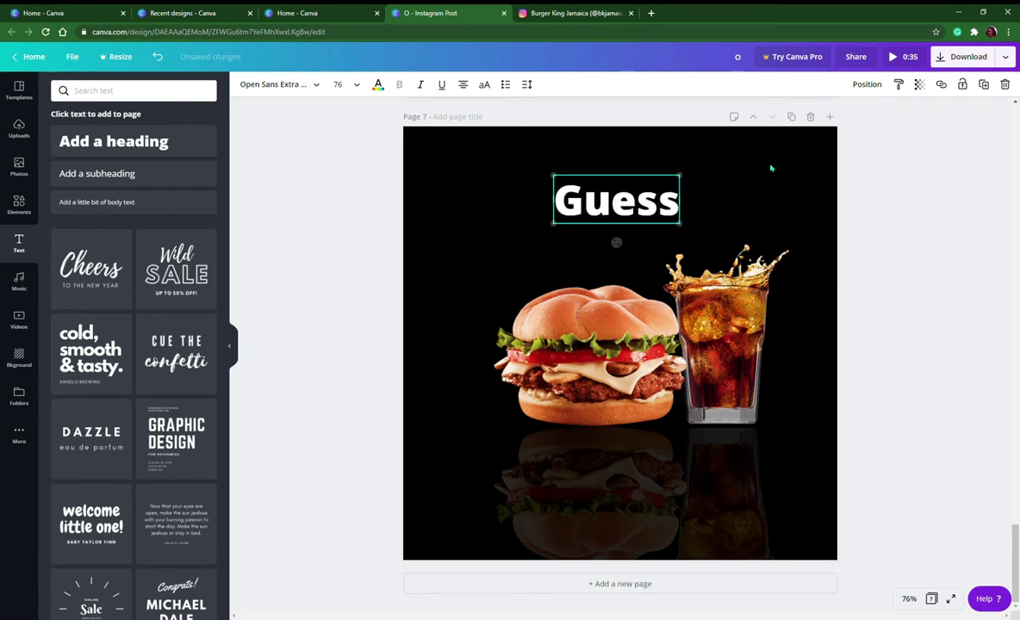
click(900, 85)
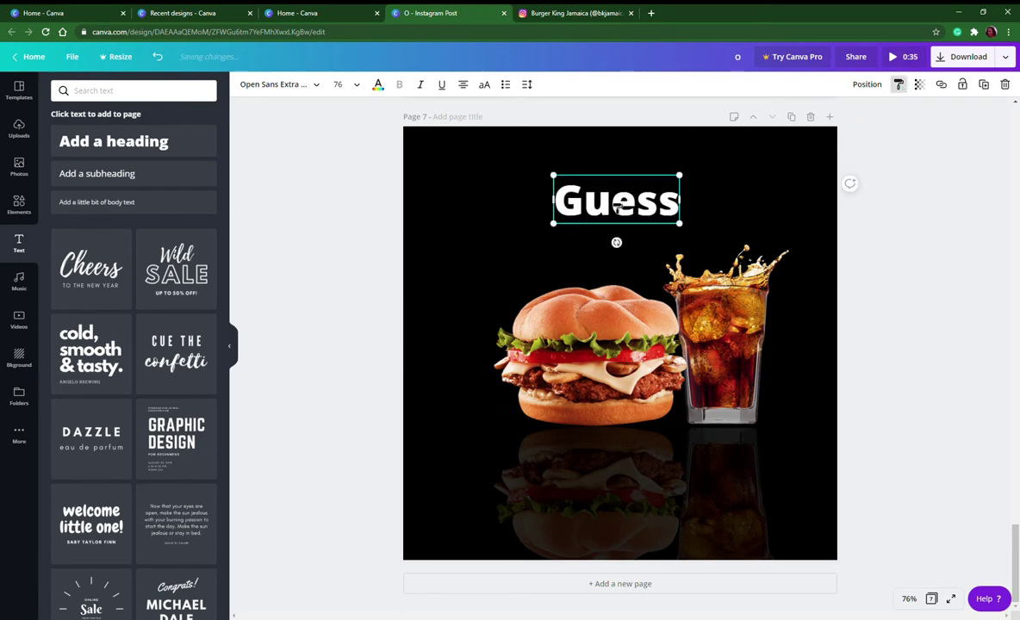
drag(618, 208, 560, 219)
drag(659, 207, 639, 199)
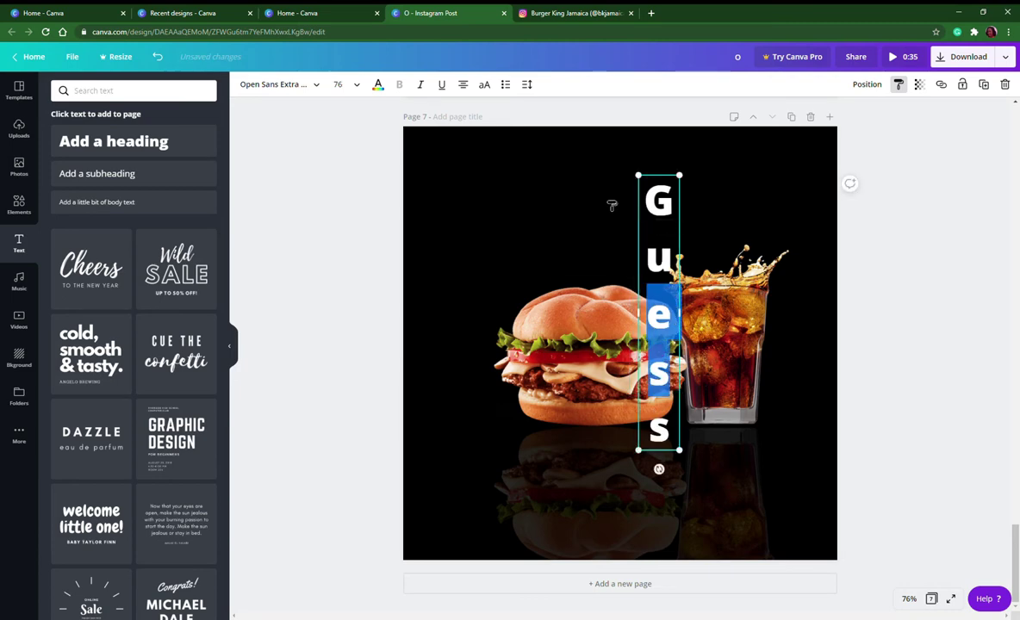
key(ctrl+z)
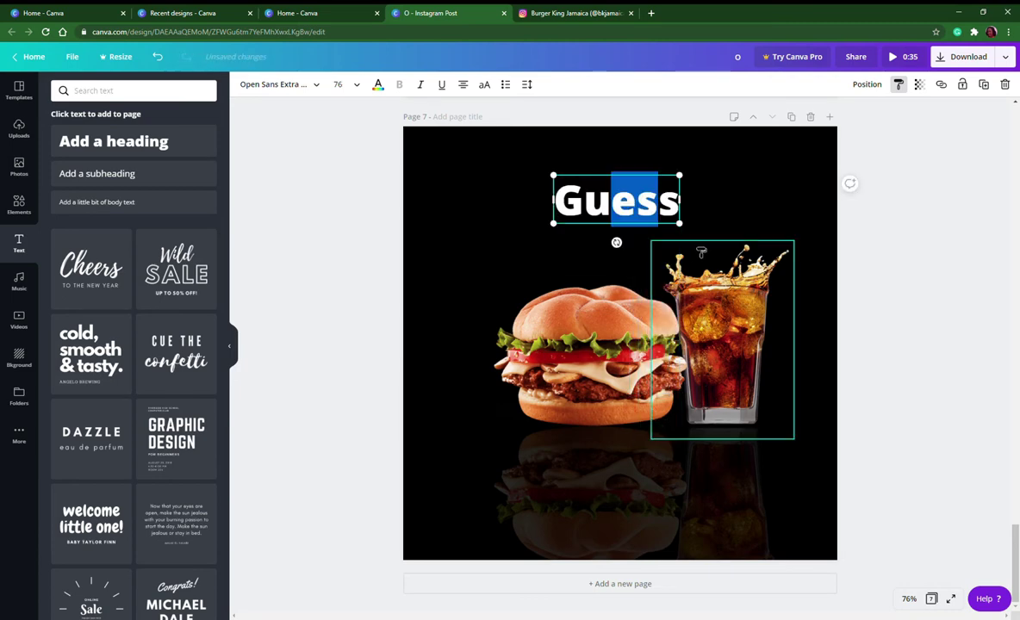
Step: Reposition the Guess title near the top centre and reapply its copied style
click(567, 200)
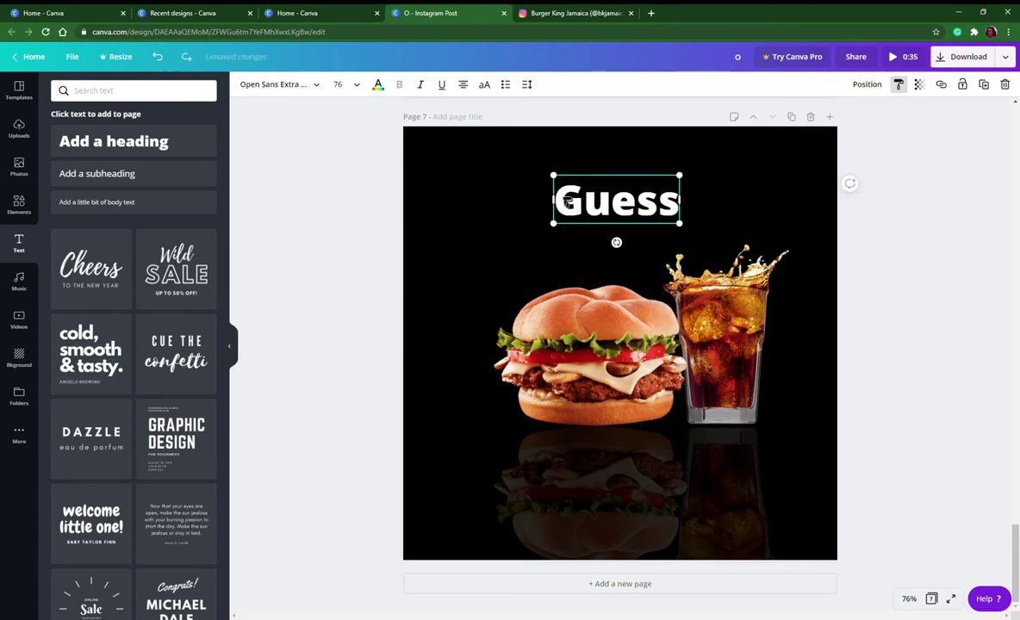
double_click(612, 206)
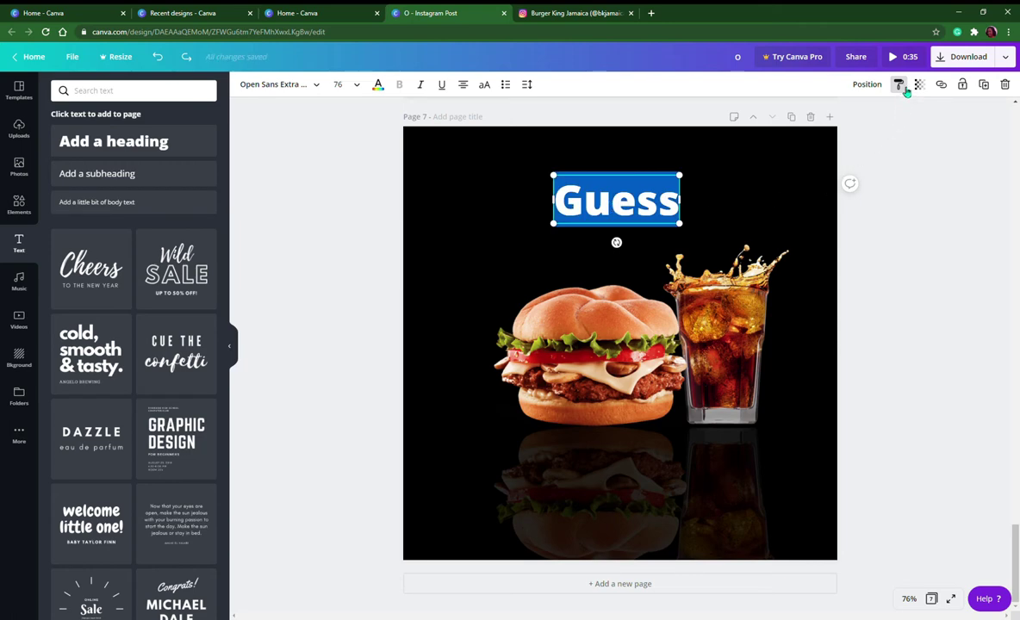
click(735, 203)
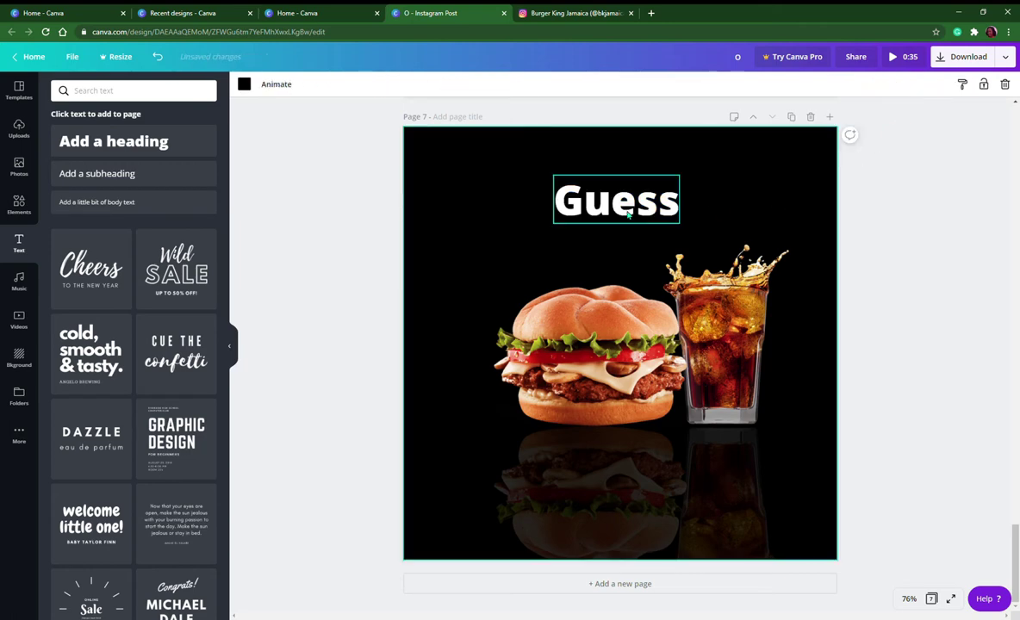
mouse_move(628, 215)
mouse_down()
mouse_move(630, 239)
mouse_move(636, 196)
mouse_up()
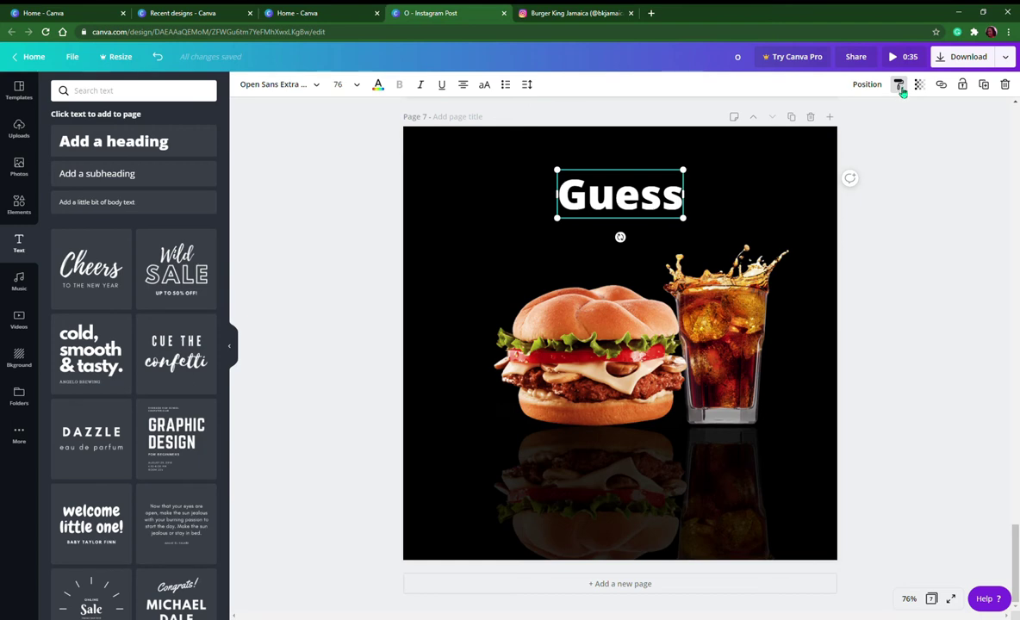
click(901, 87)
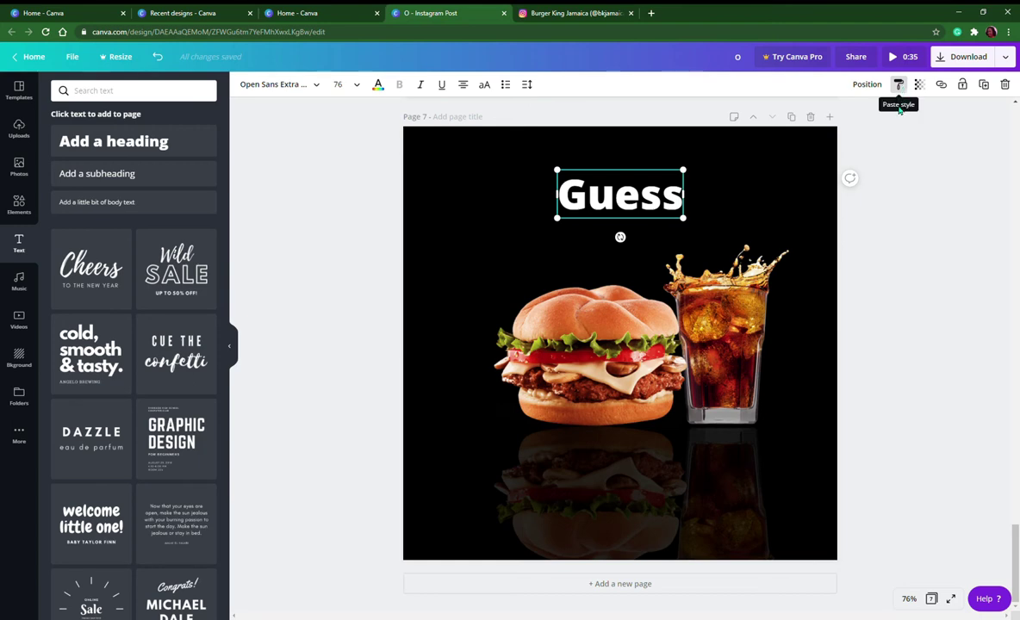
click(899, 84)
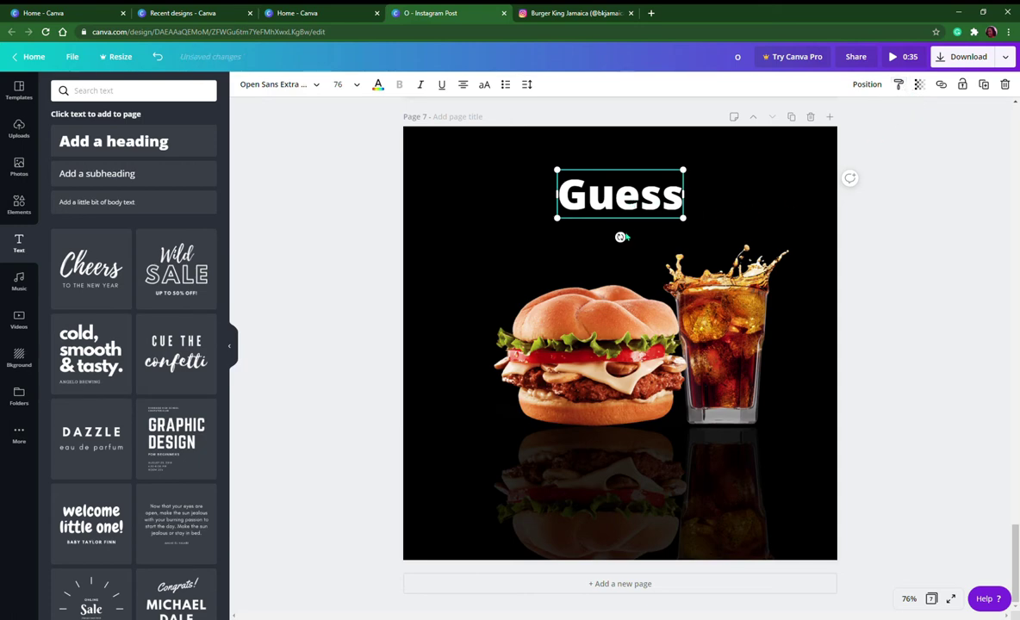
drag(586, 186, 638, 182)
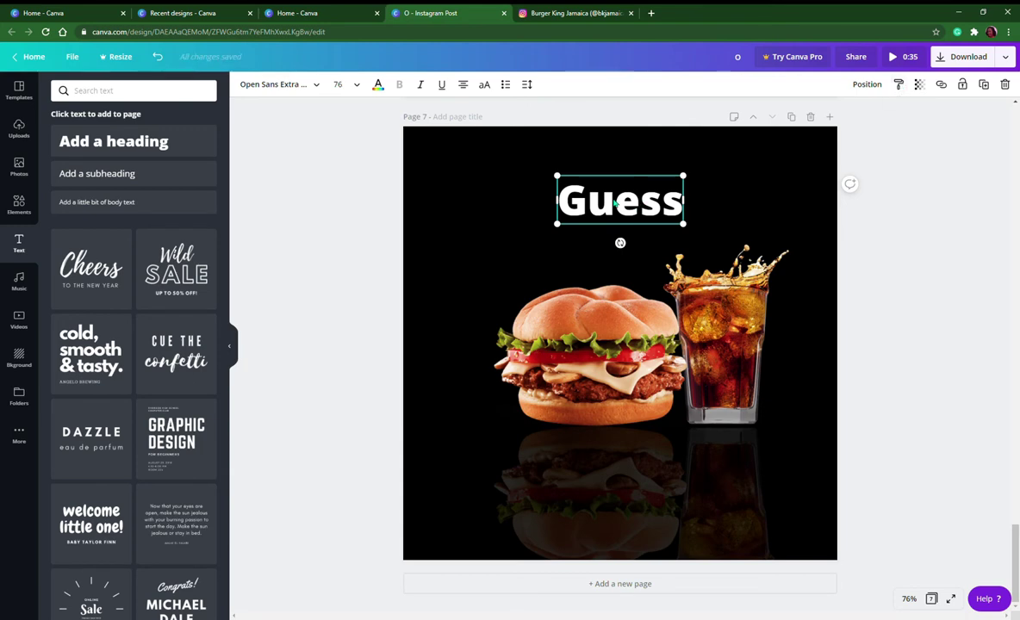
key(Return)
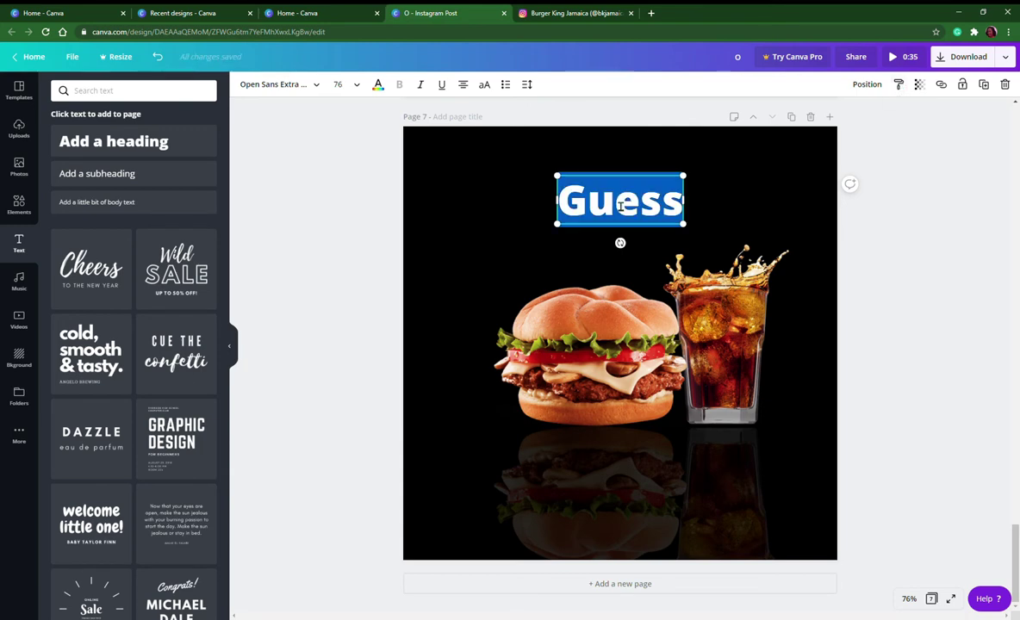
click(901, 85)
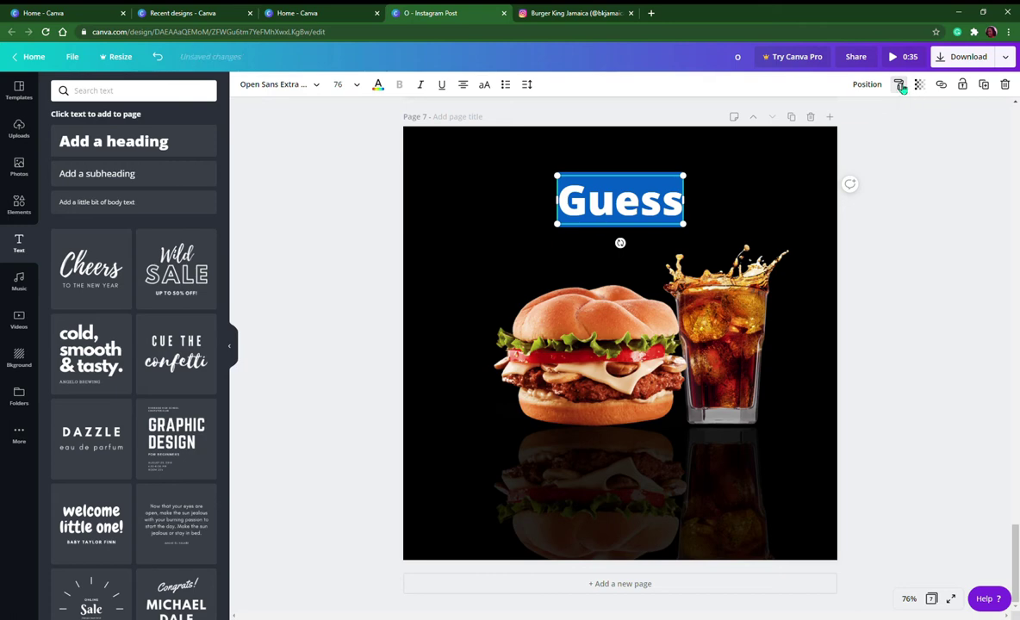
click(594, 191)
click(724, 183)
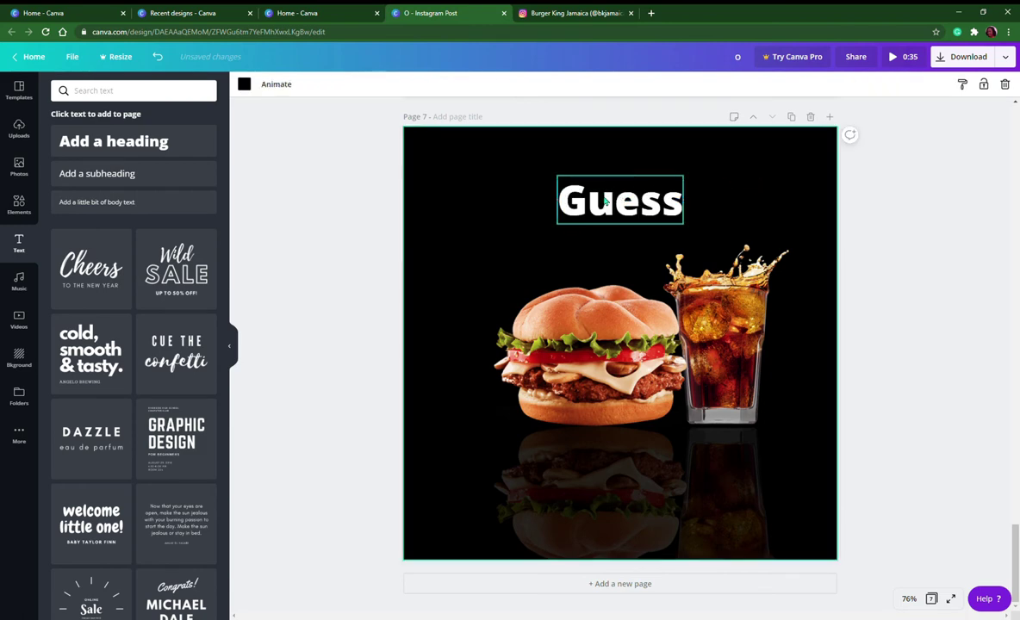
mouse_move(599, 200)
mouse_down()
mouse_move(599, 234)
mouse_move(599, 195)
mouse_up()
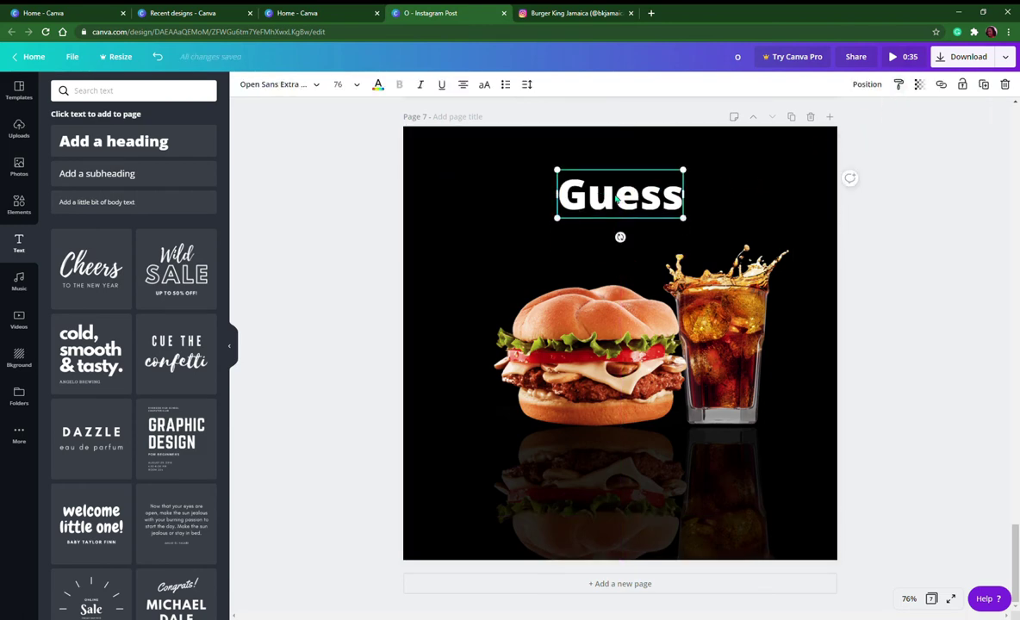
double_click(607, 177)
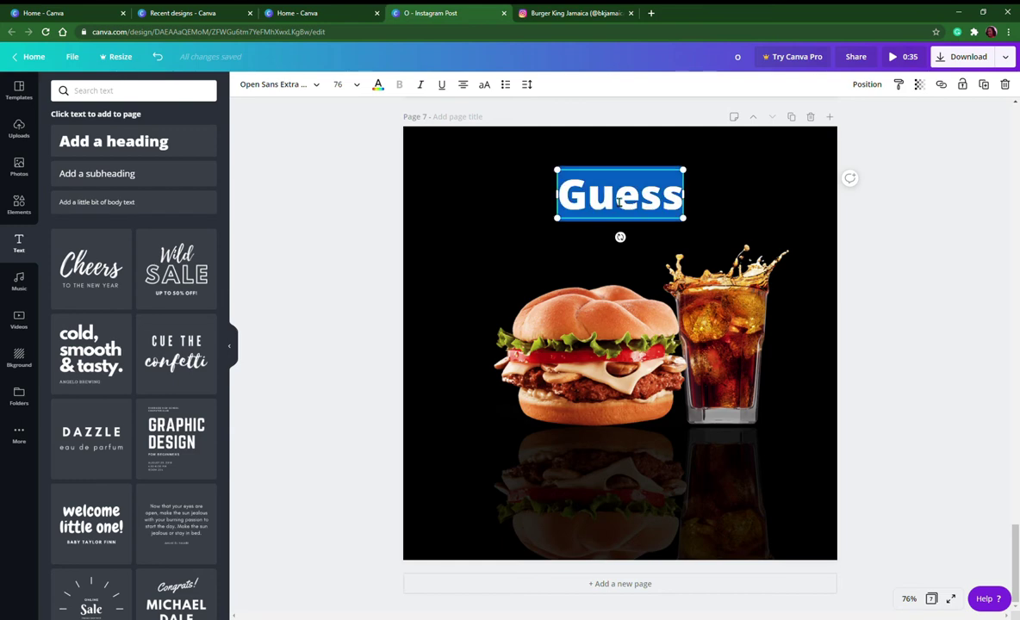
click(900, 86)
drag(739, 187, 827, 237)
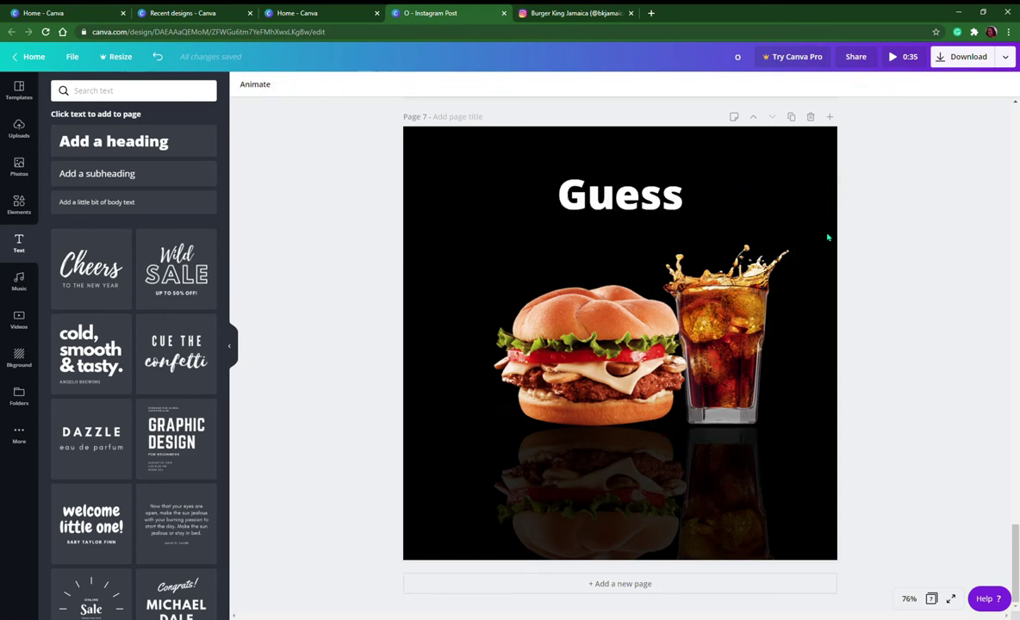
click(681, 194)
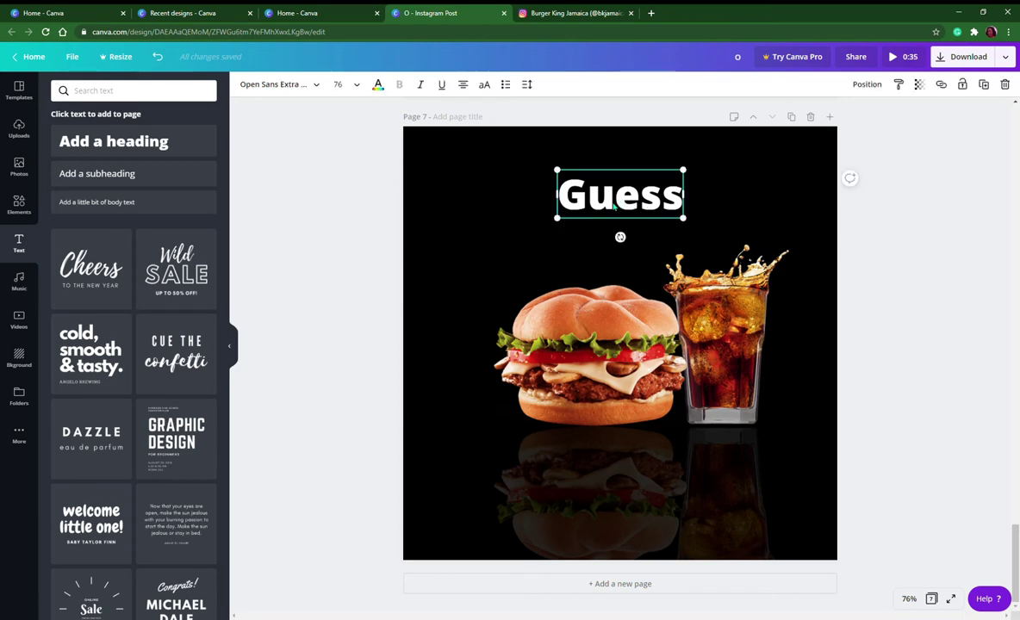
Step: Nudge the Guess title slightly left and copy its text style
drag(683, 196, 667, 197)
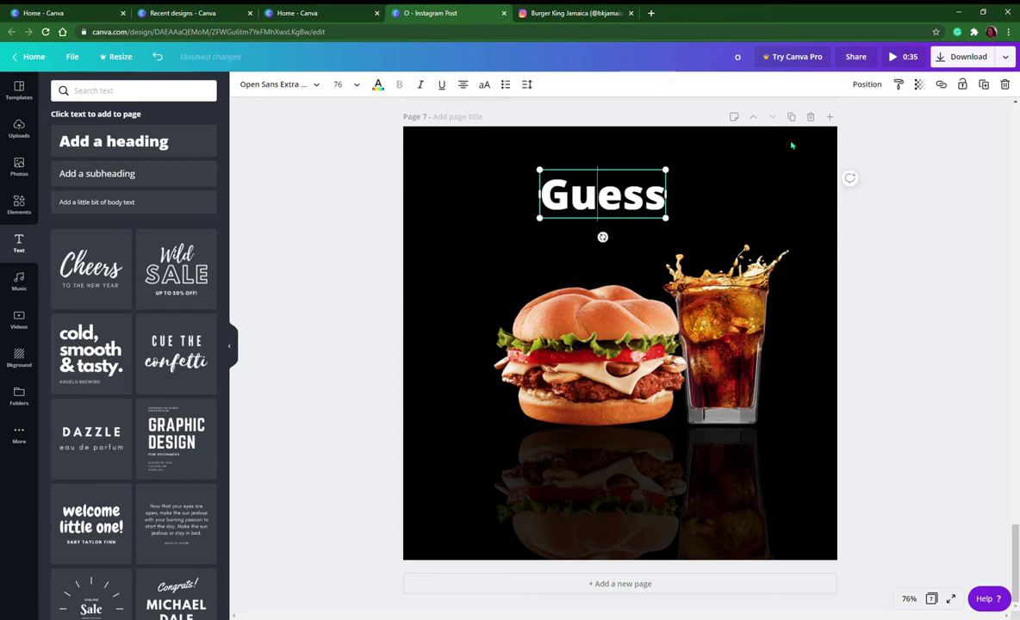
click(899, 84)
click(900, 86)
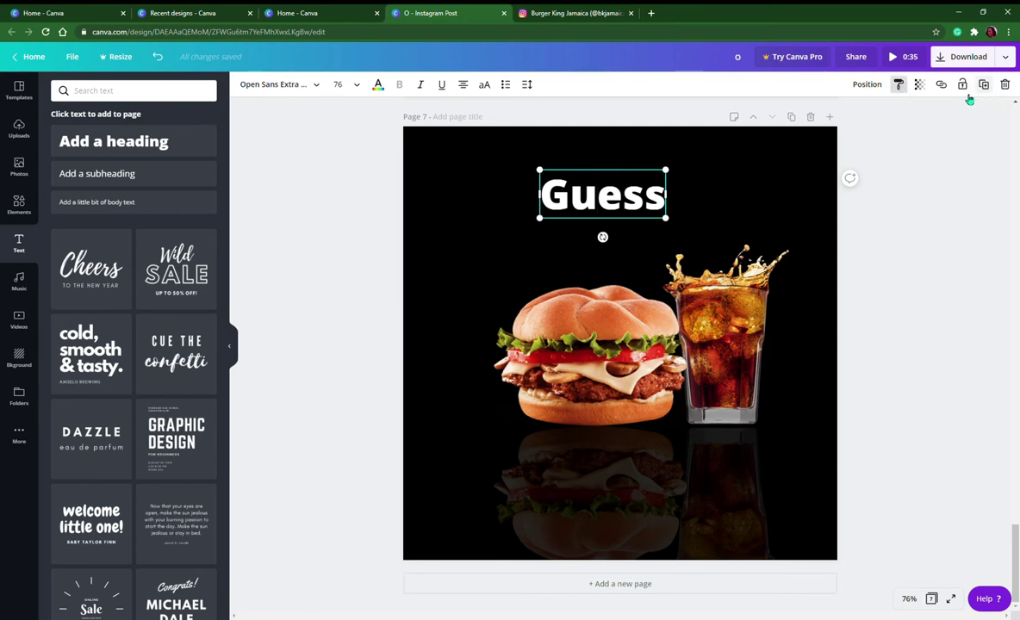
click(737, 208)
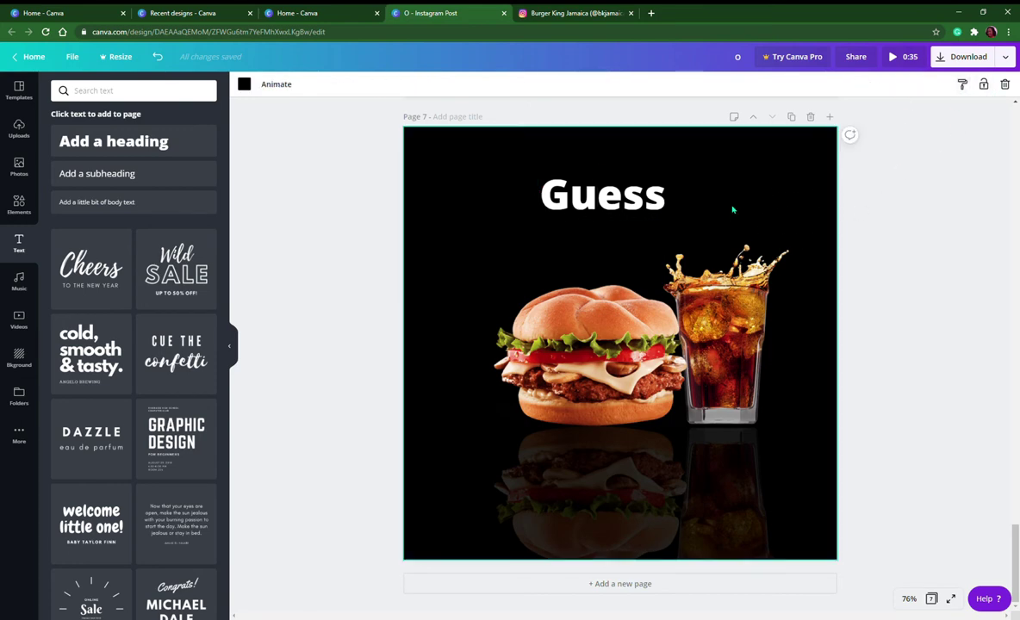
click(585, 194)
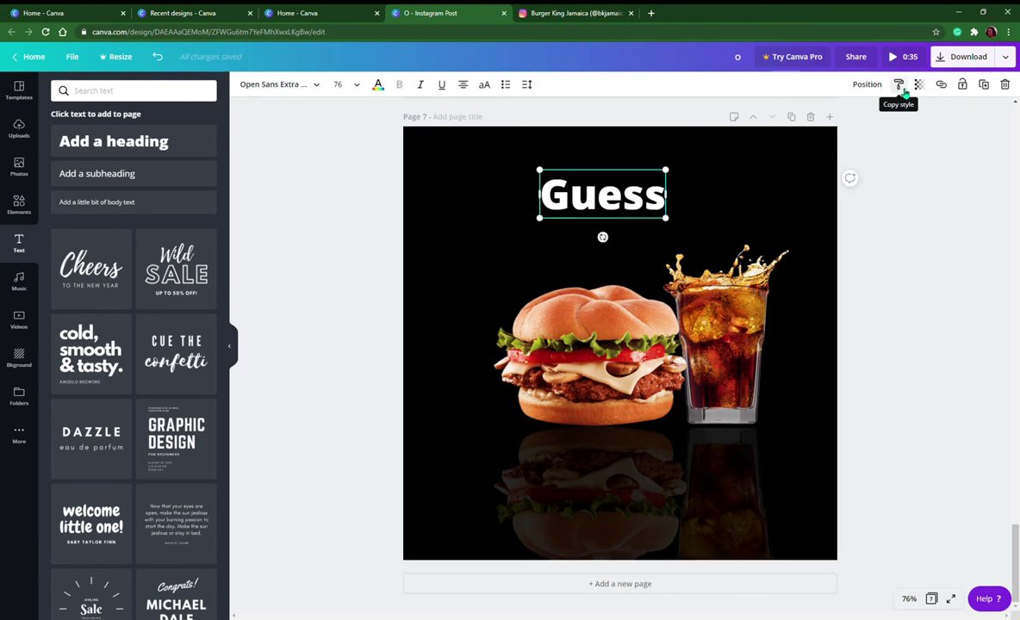
click(901, 85)
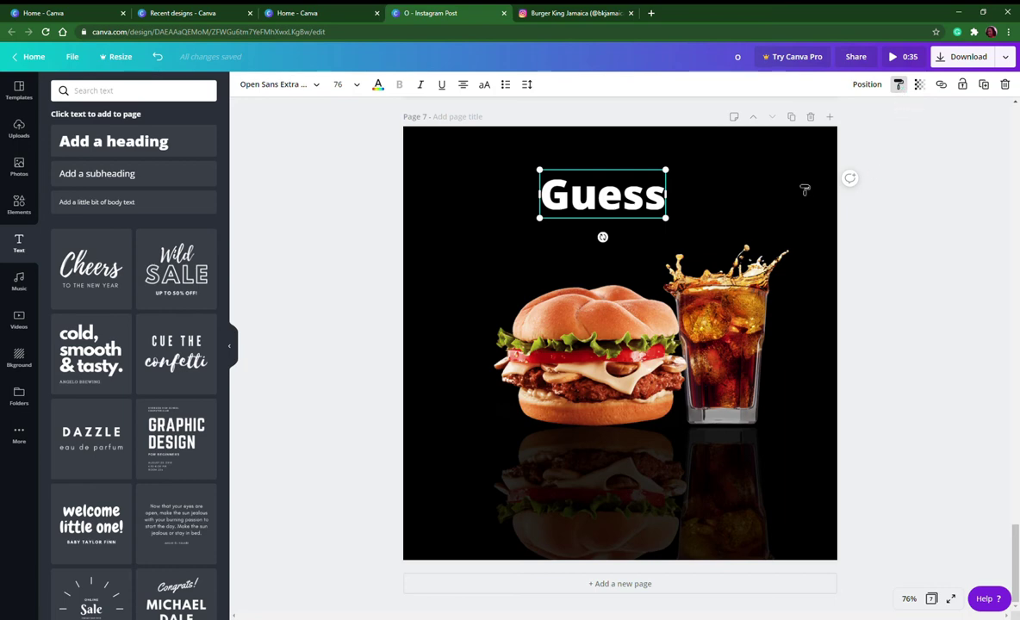
Step: Retry Copy style on the highlighted Guess text, then select the burger reflection
mouse_move(729, 182)
mouse_down()
mouse_move(782, 219)
mouse_move(818, 229)
mouse_up()
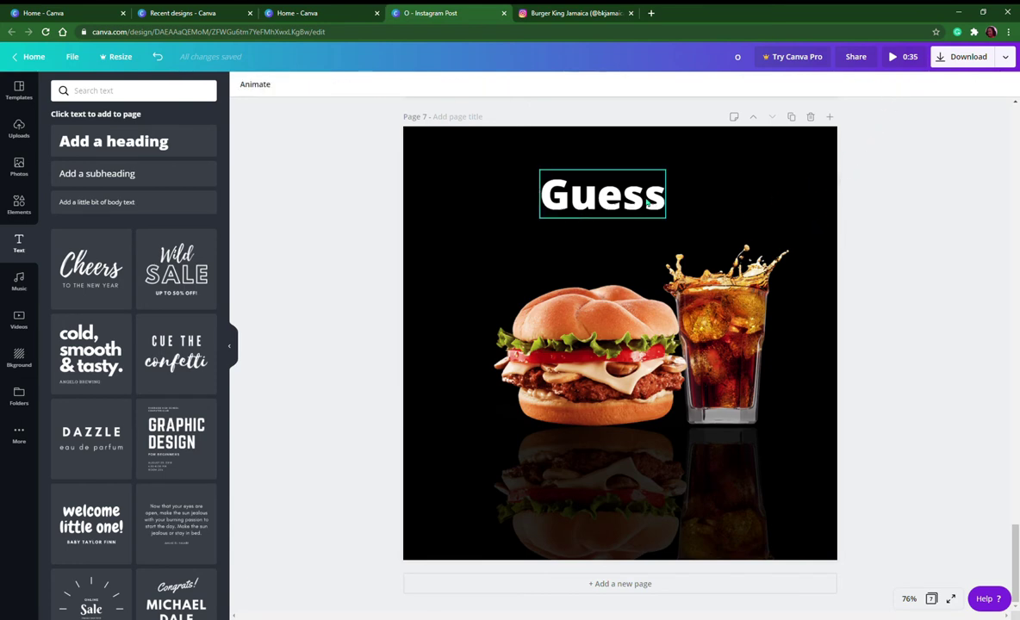
click(601, 187)
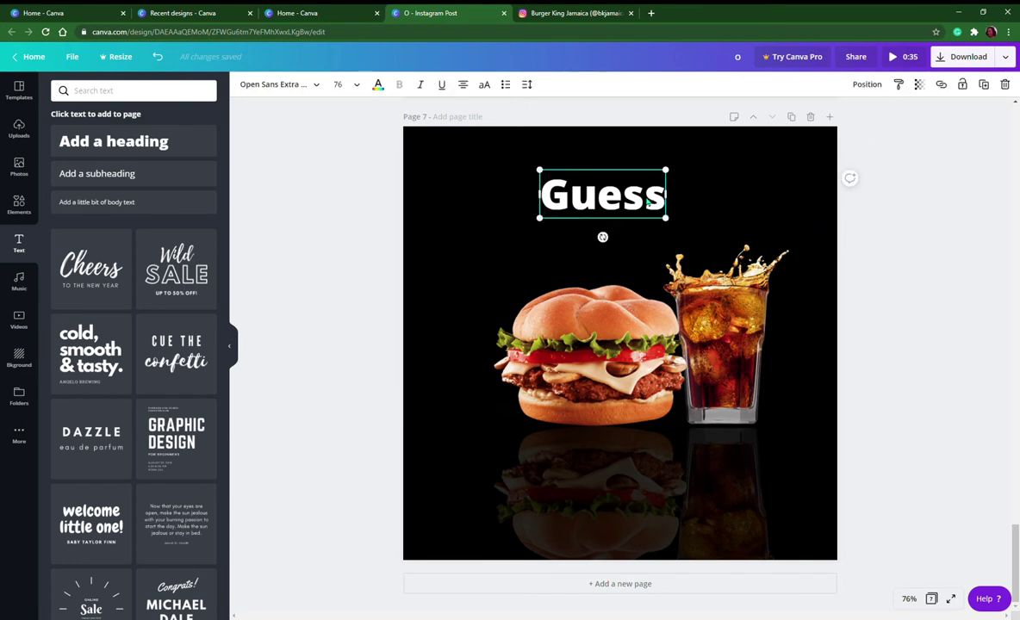
click(899, 84)
click(557, 192)
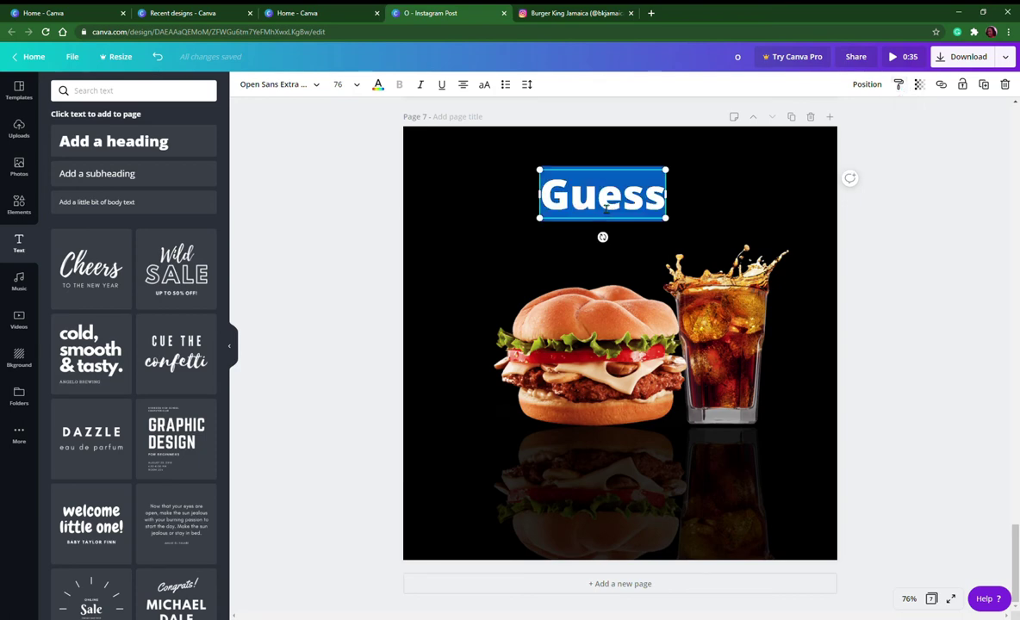
click(901, 84)
drag(531, 477, 549, 510)
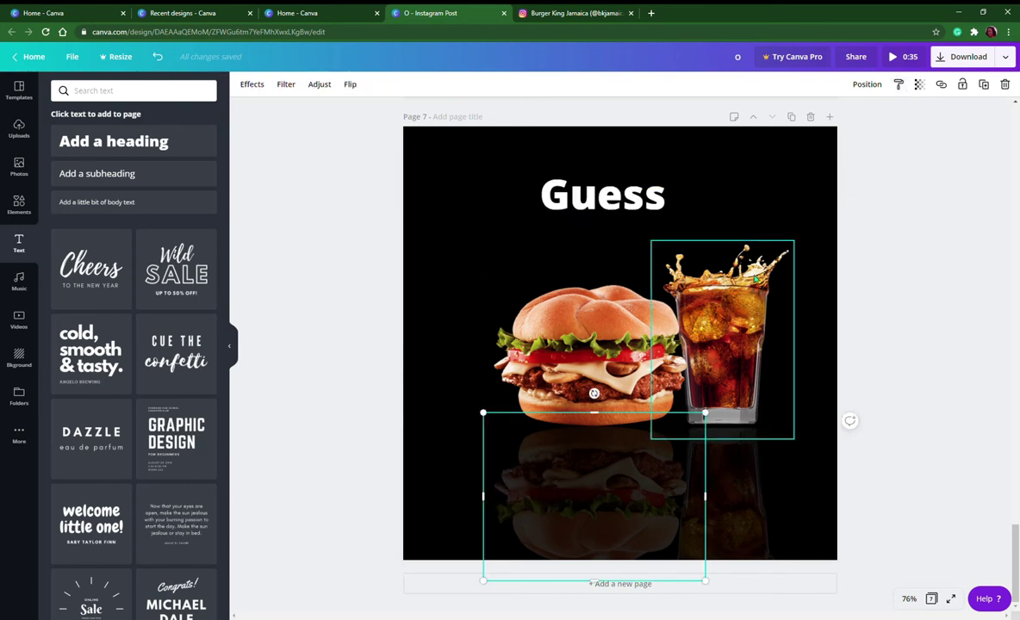
Step: Cancel Copy style mode, deselect the reflection and select the Guess title
click(899, 83)
key(Escape)
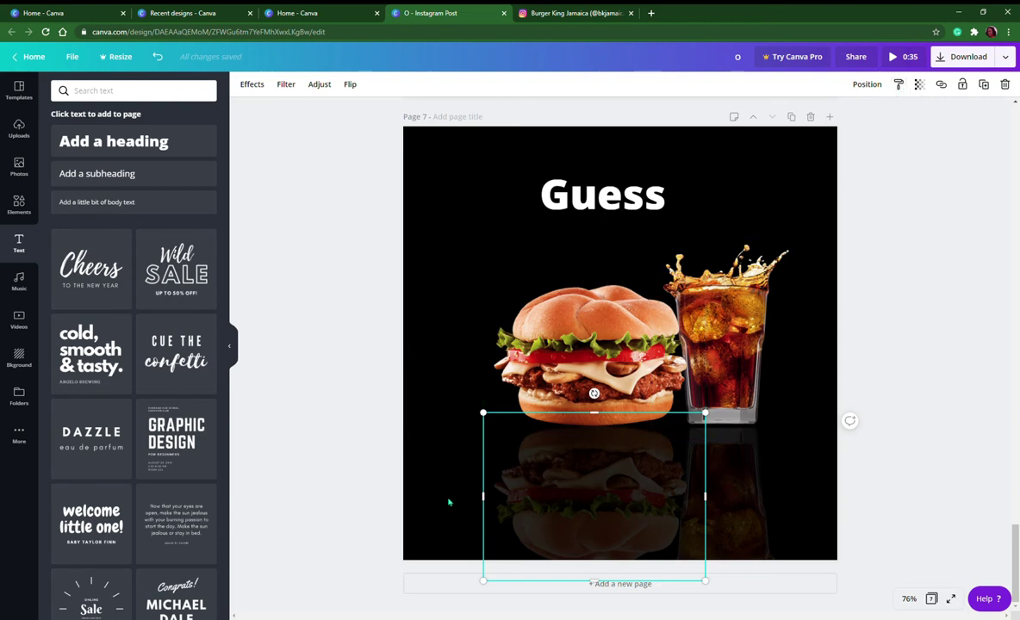
click(472, 272)
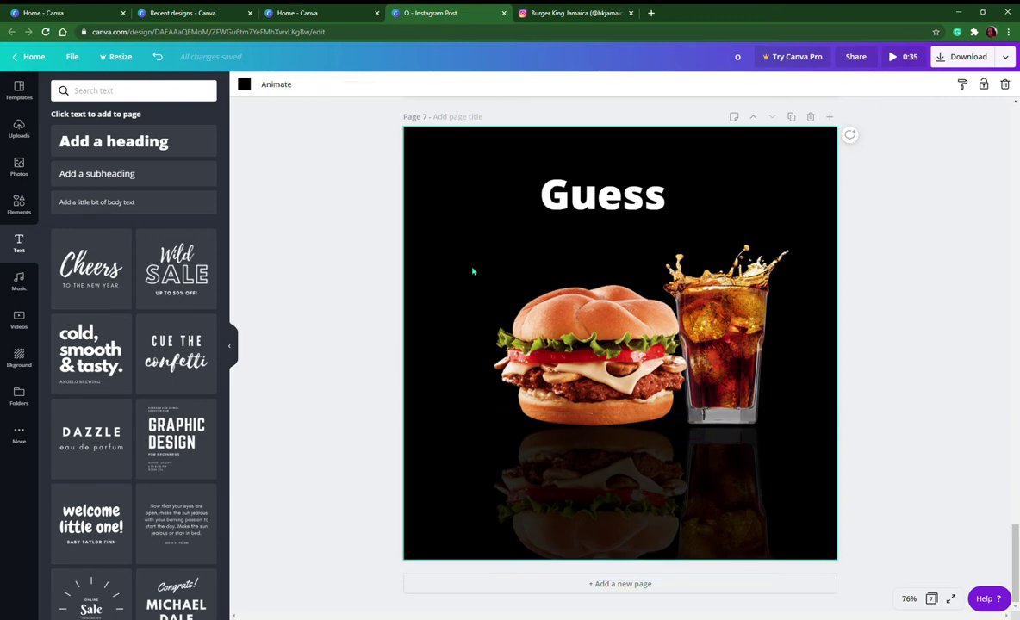
click(607, 212)
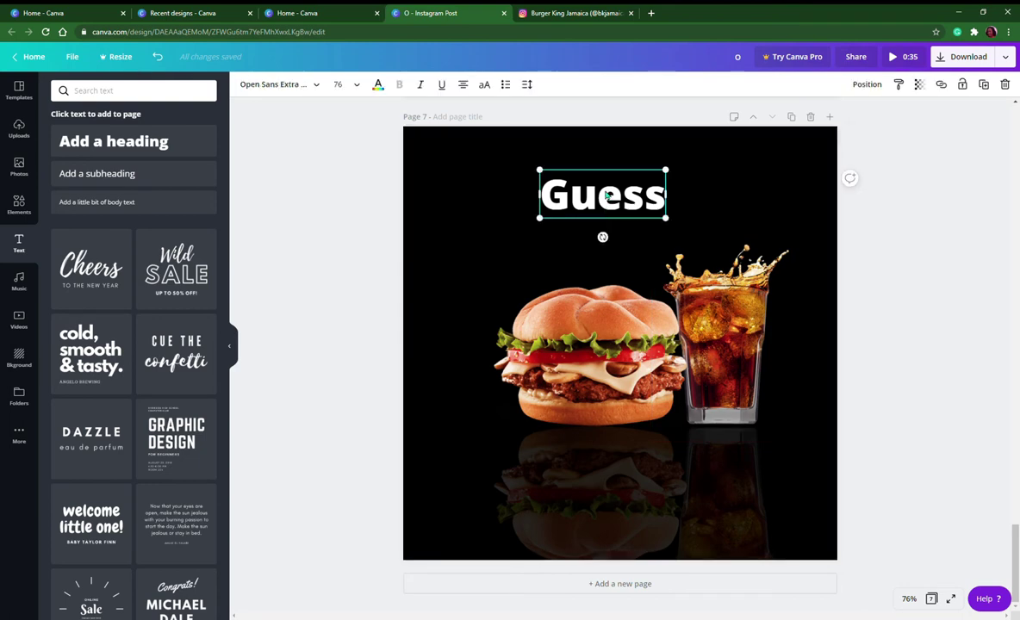
click(603, 209)
Step: Duplicate Guess just below, then undo the copy to keep a single title
drag(592, 175, 592, 231)
click(729, 207)
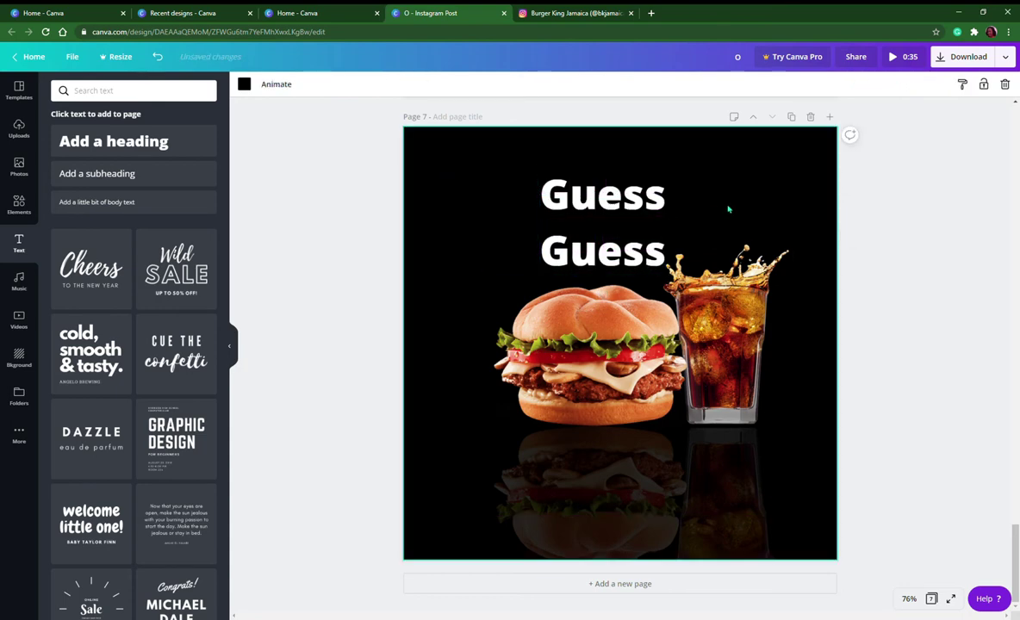
click(603, 205)
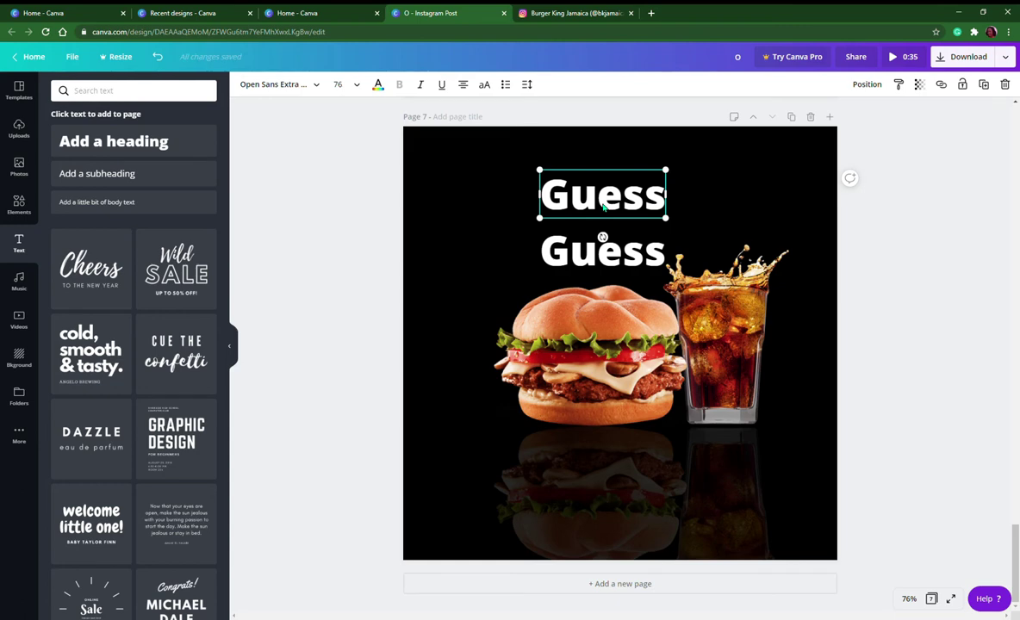
click(552, 232)
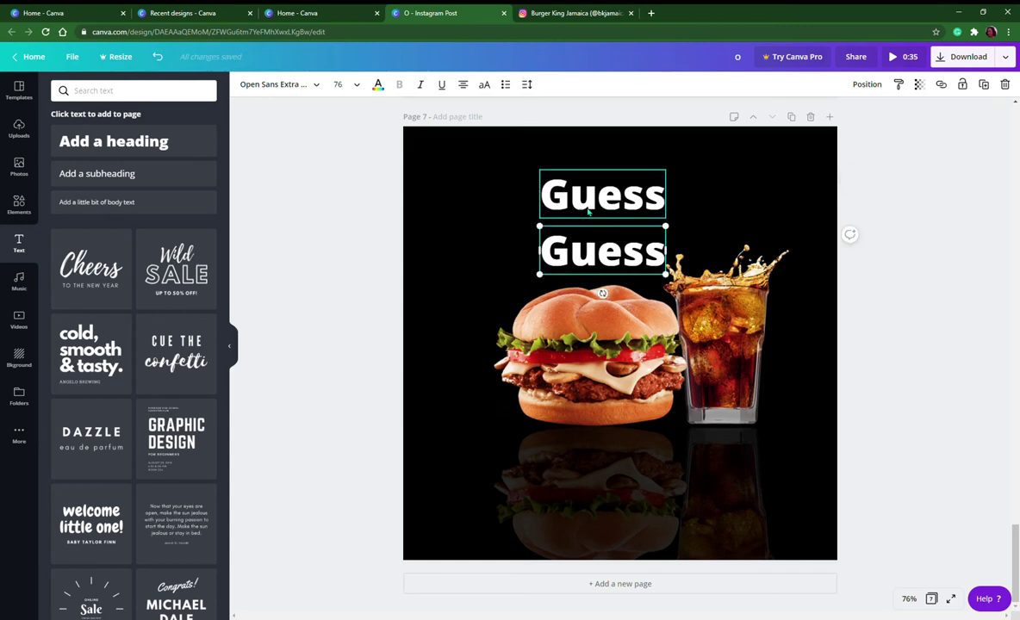
click(592, 245)
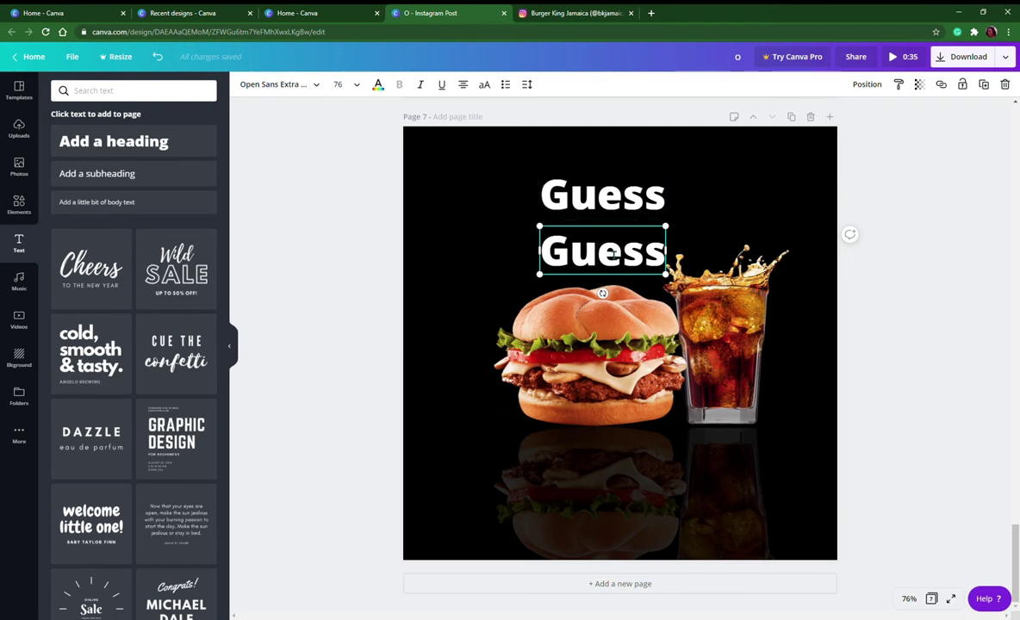
key(ctrl+z)
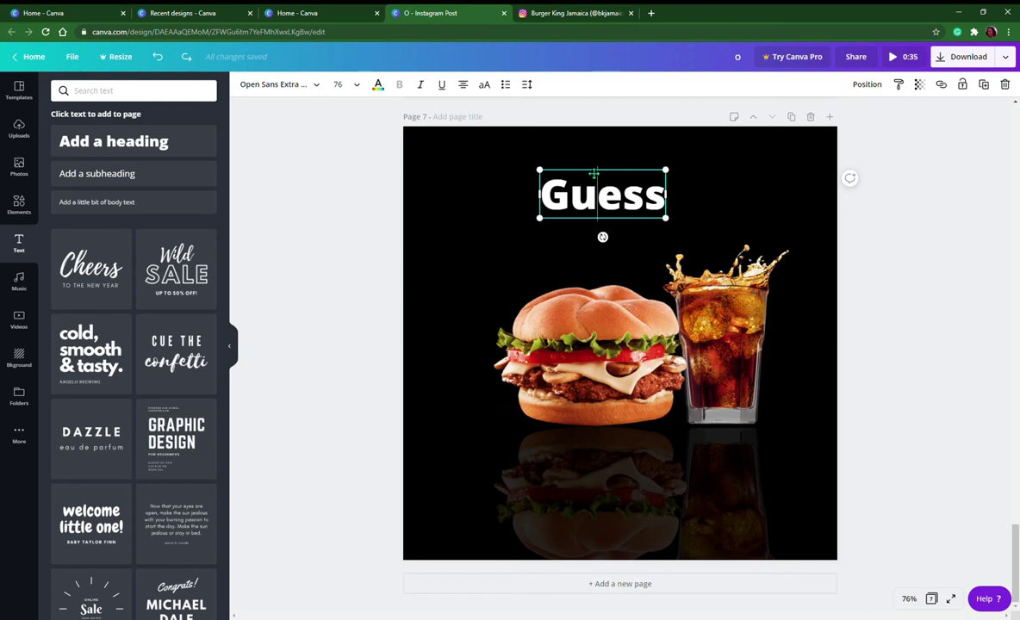
Step: Make a copy of Guess directly beneath the original
drag(593, 175, 595, 231)
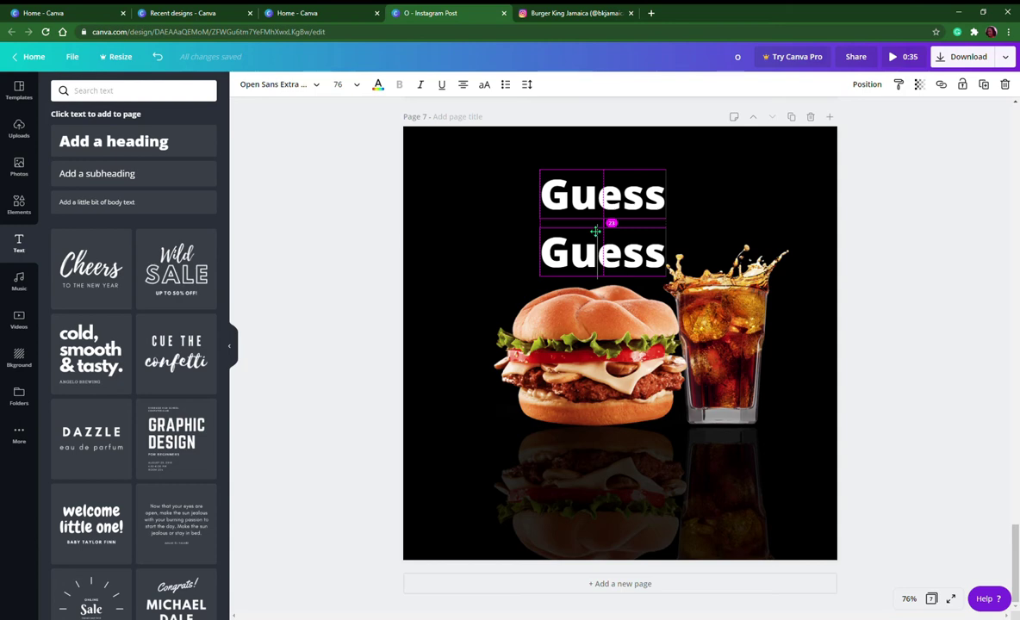
drag(596, 231, 594, 230)
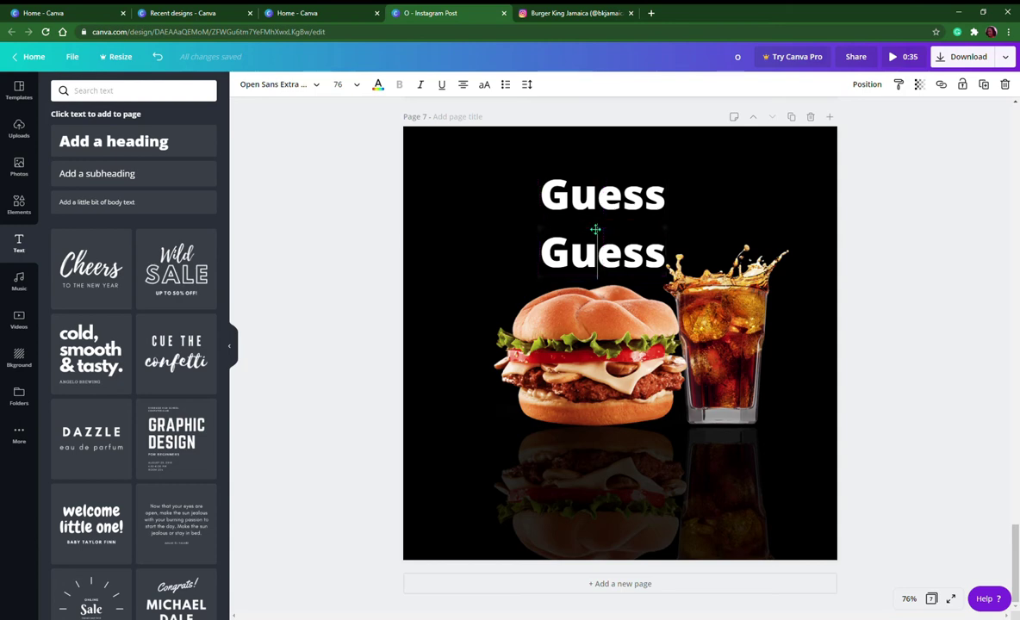
click(689, 201)
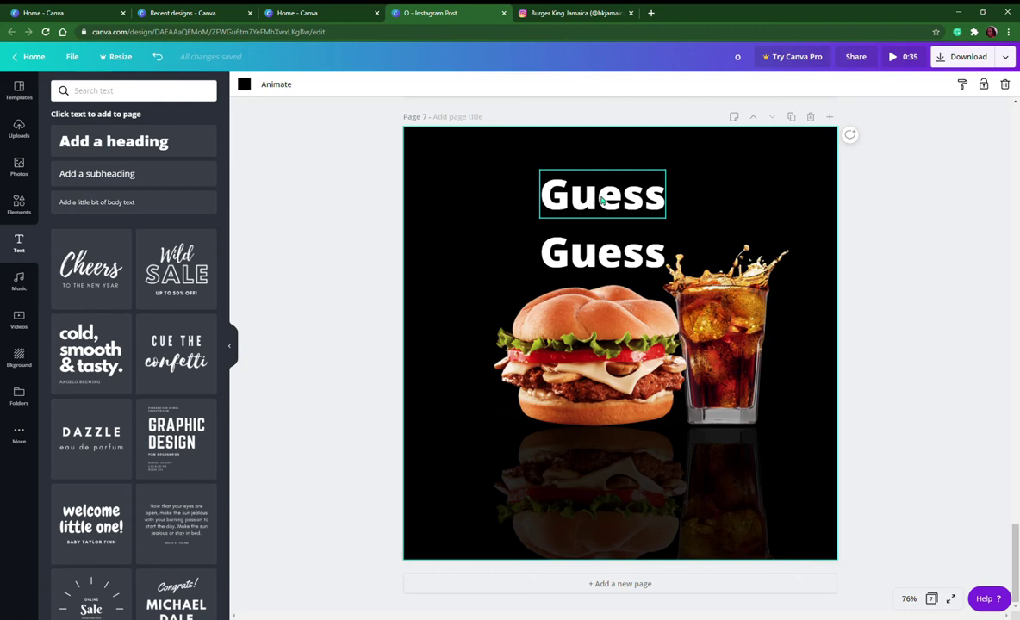
click(602, 199)
Step: Add Guess copies beside the top and lower words, forming a 2×2 grid
drag(602, 199, 740, 203)
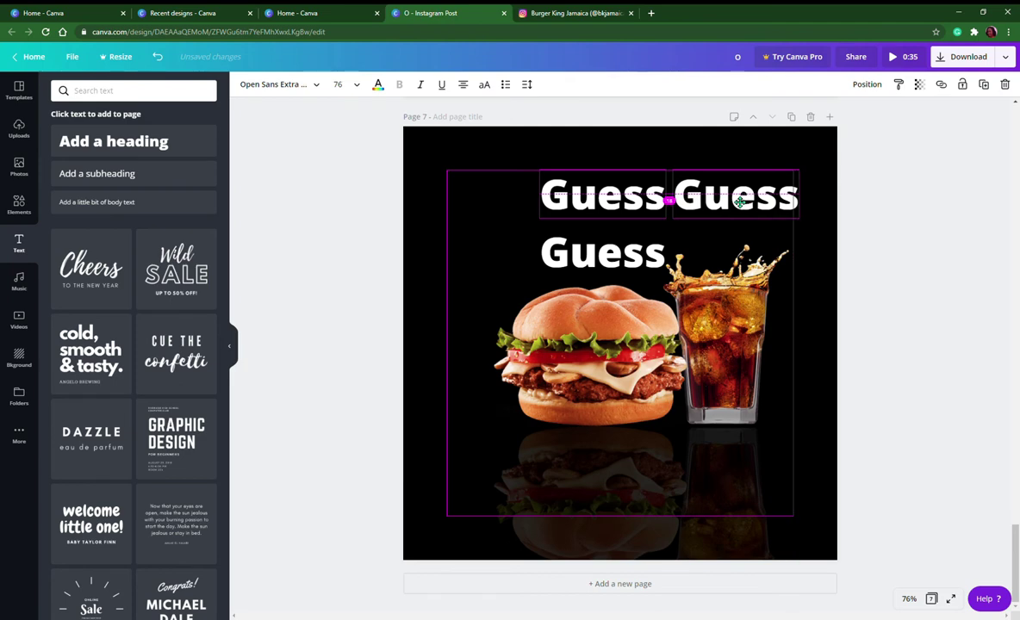
drag(740, 202, 741, 204)
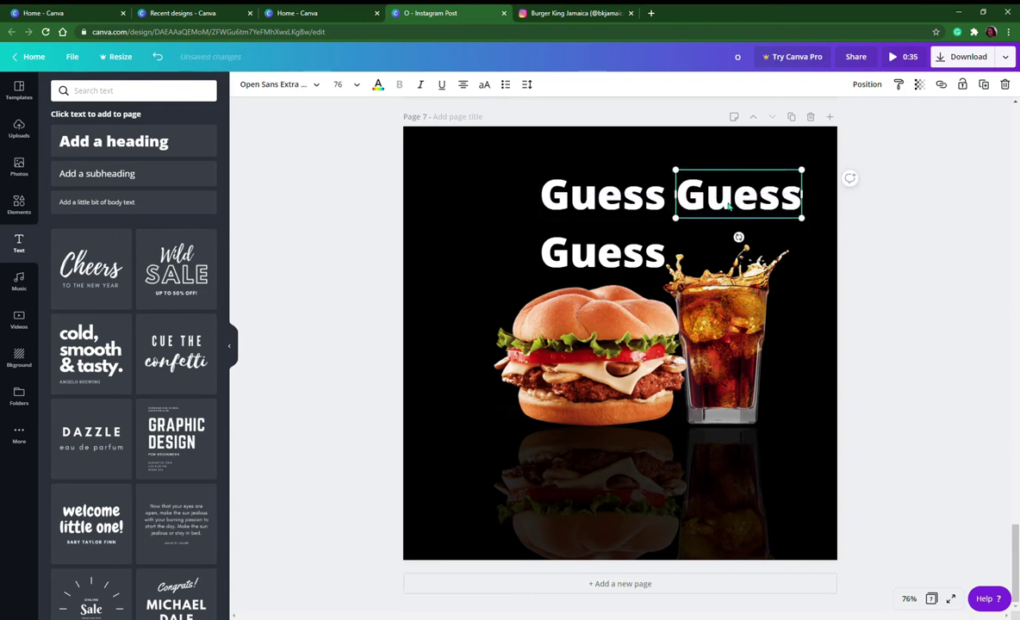
drag(728, 205, 737, 261)
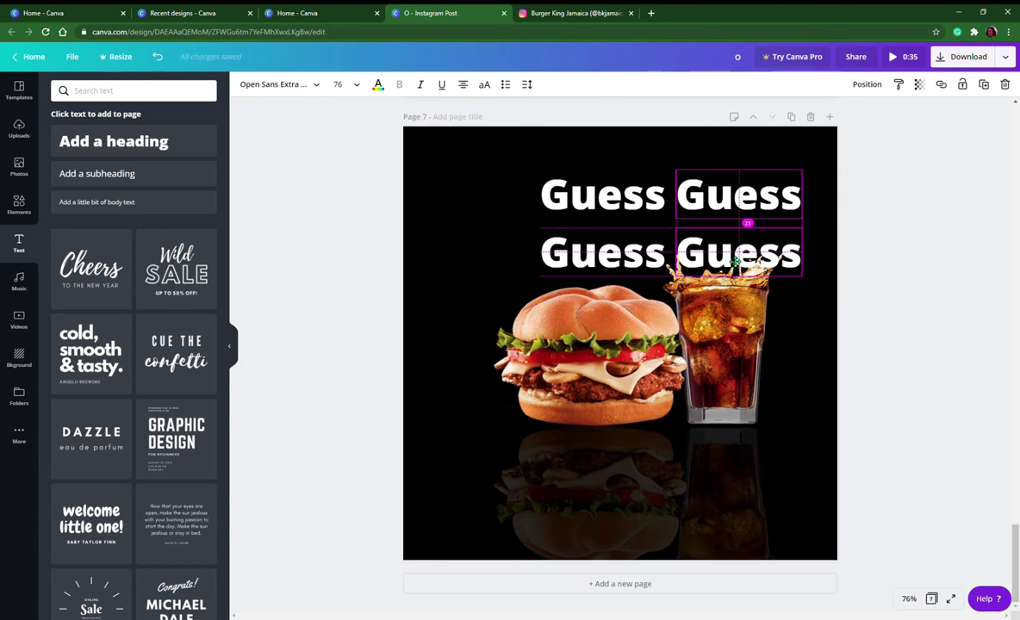
drag(737, 260, 738, 261)
click(879, 277)
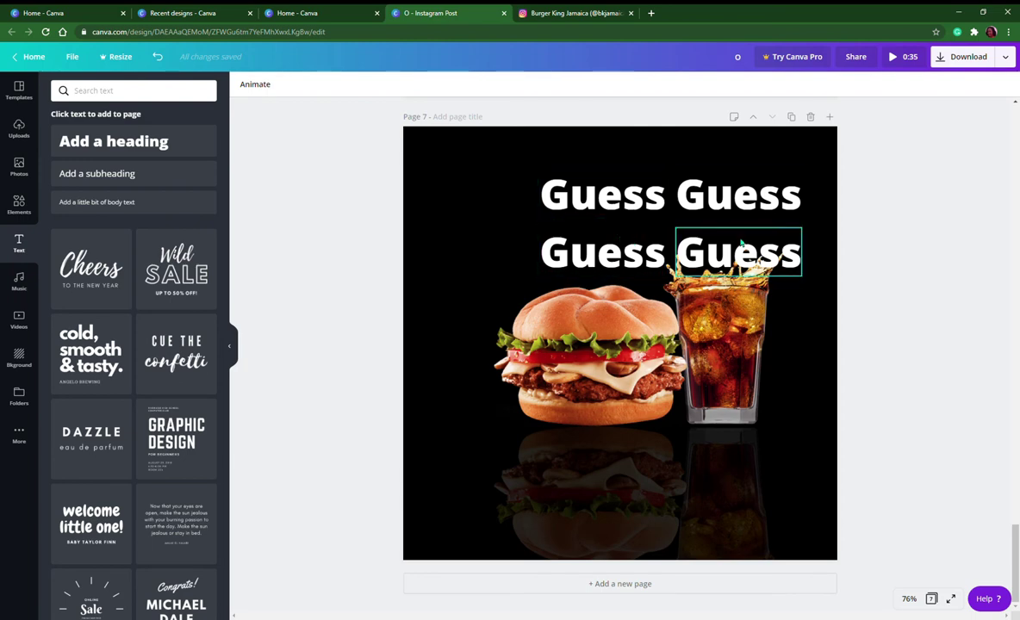
click(606, 263)
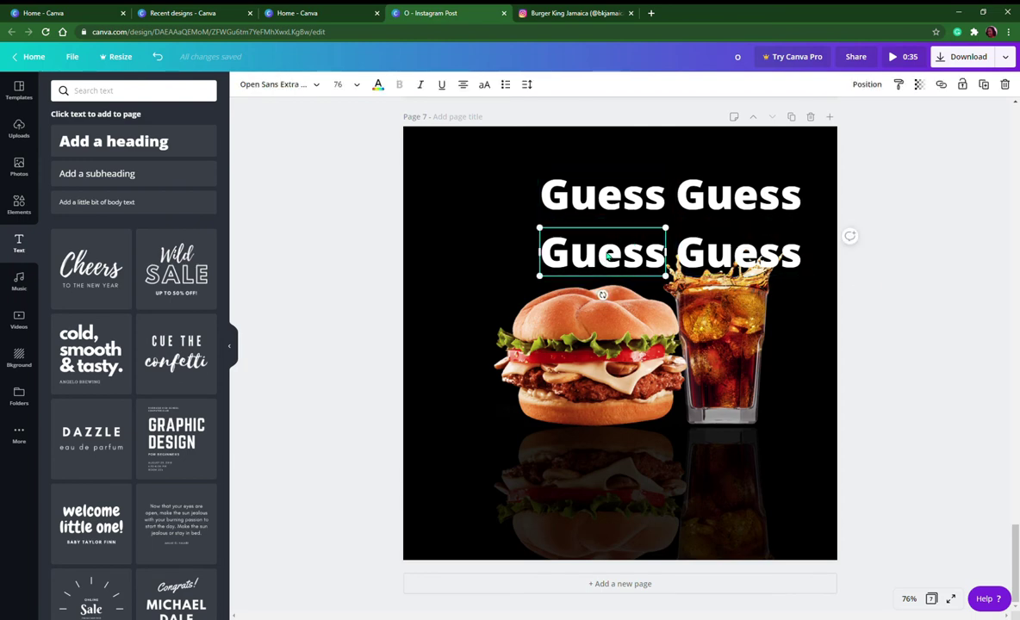
click(712, 202)
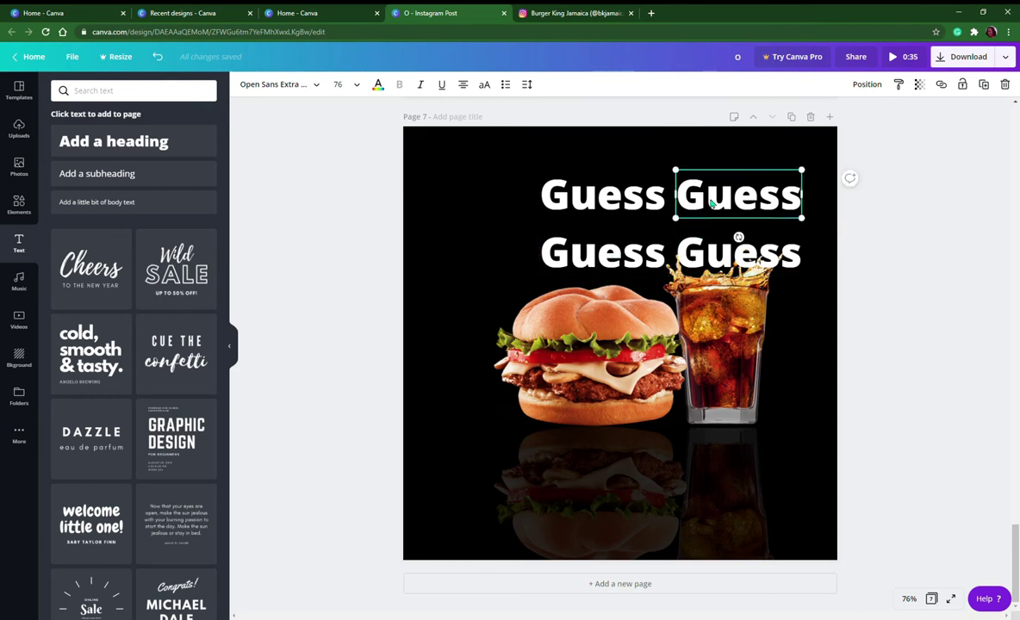
Step: Delete the top-right Guess and change the lower-left copy to 'The'
key(Delete)
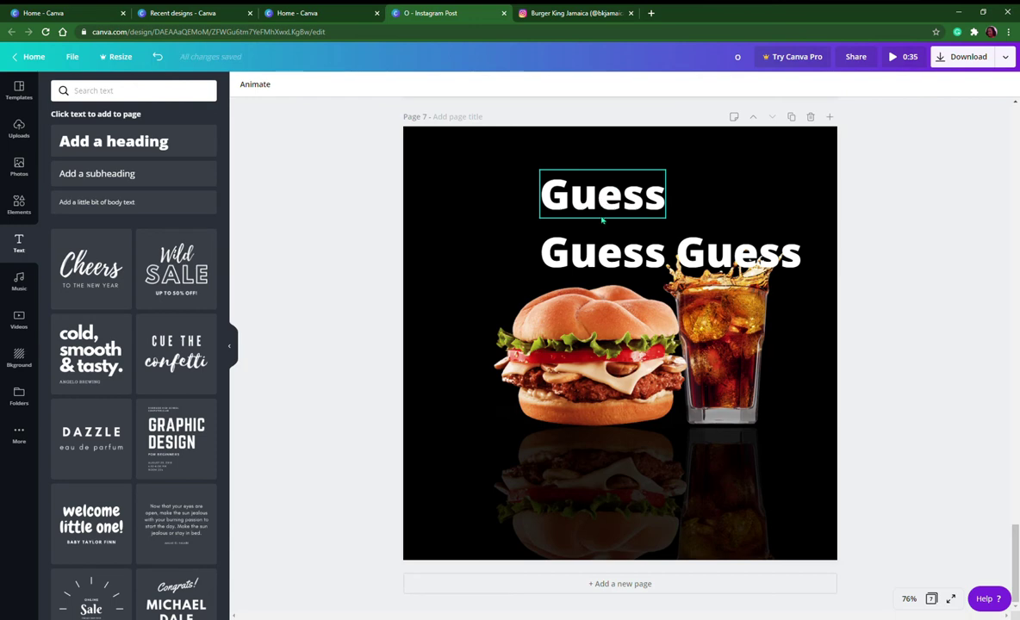
click(589, 264)
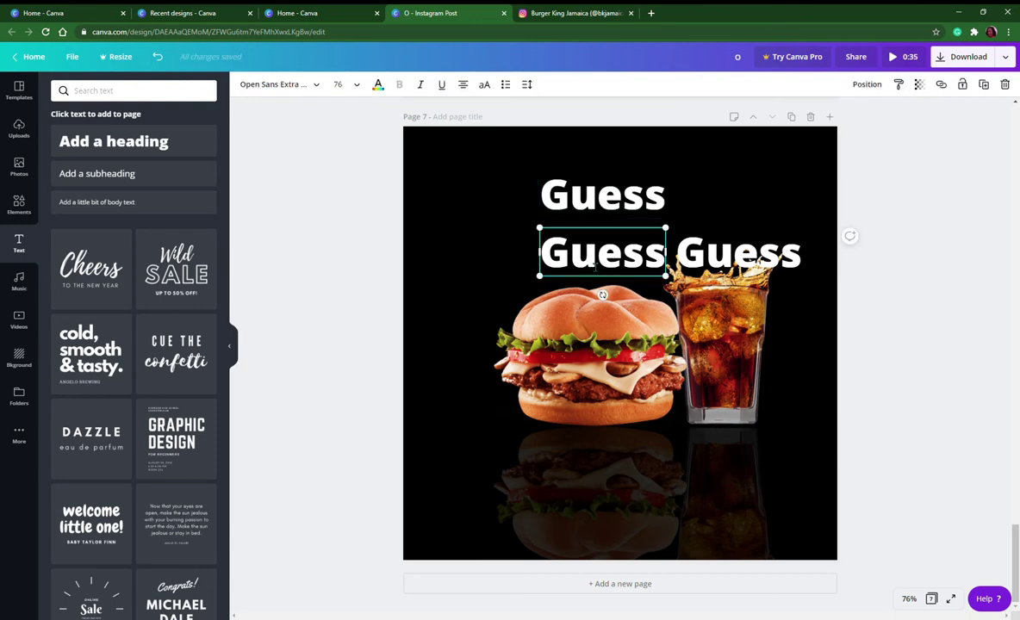
double_click(593, 267)
text(Th)
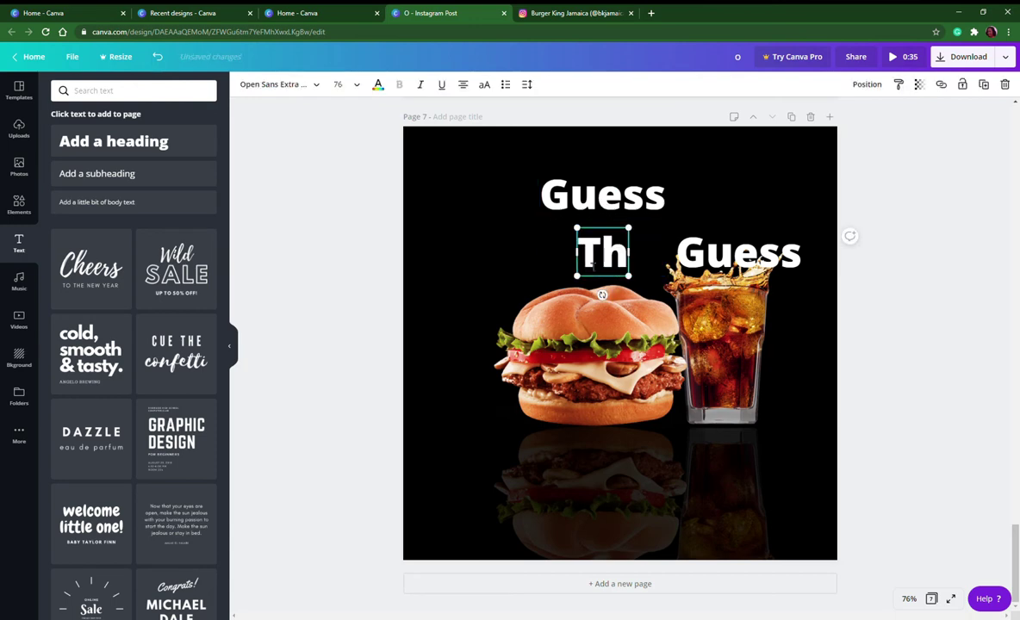
text(e)
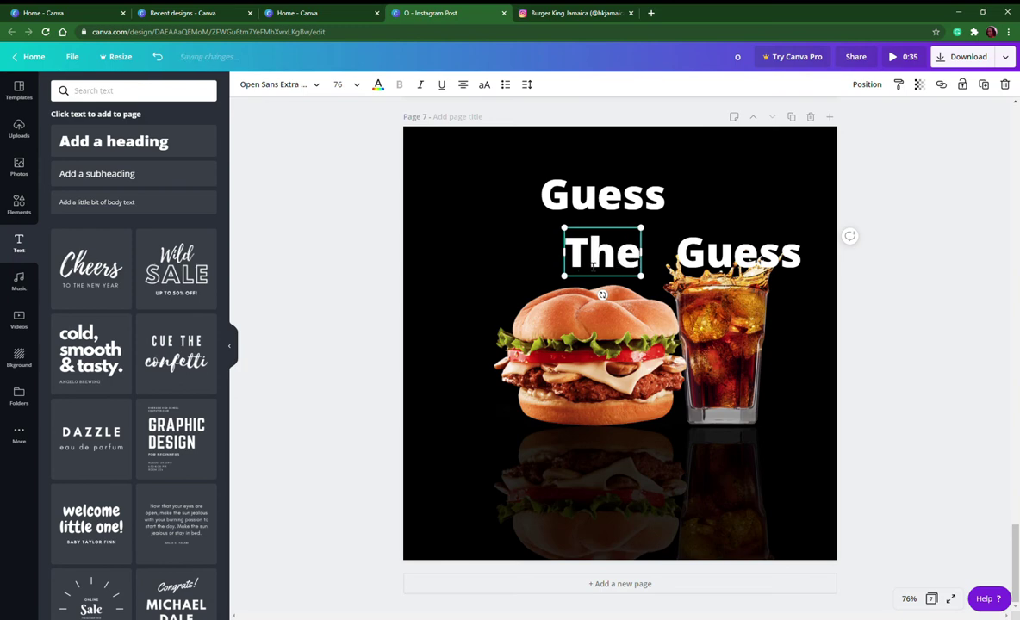
Step: Retype the lower-right copy as 'BURGER' and widen its box onto one line
click(728, 253)
double_click(728, 253)
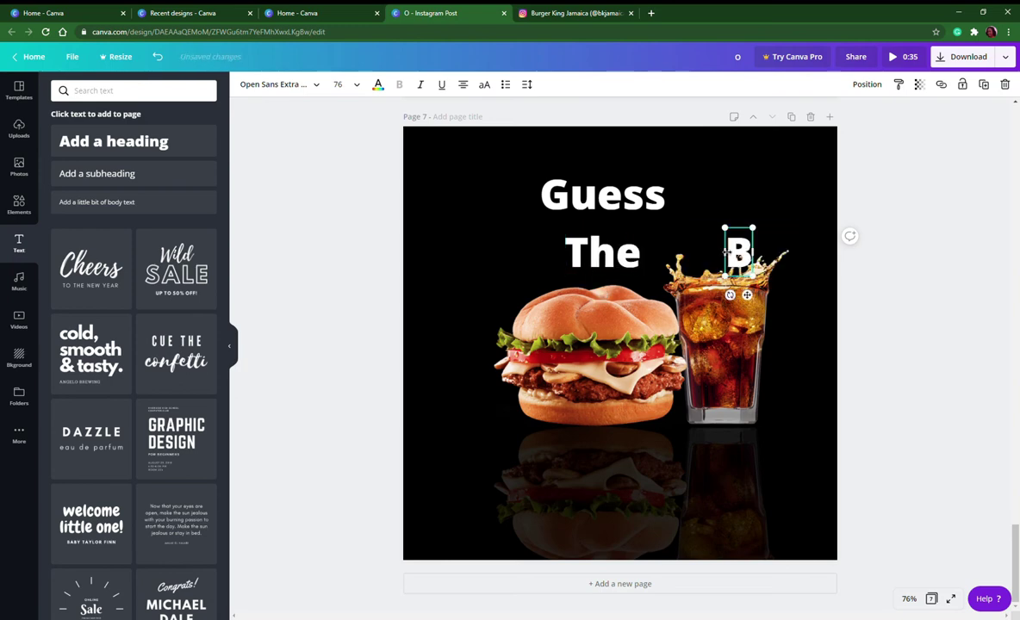
text(URGER)
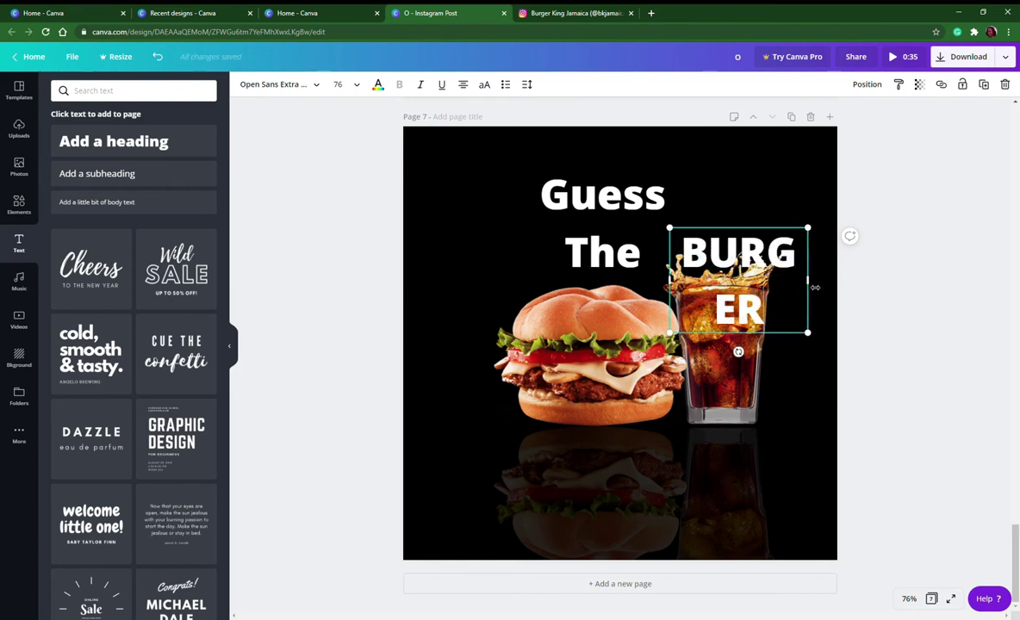
drag(815, 285, 916, 289)
click(610, 203)
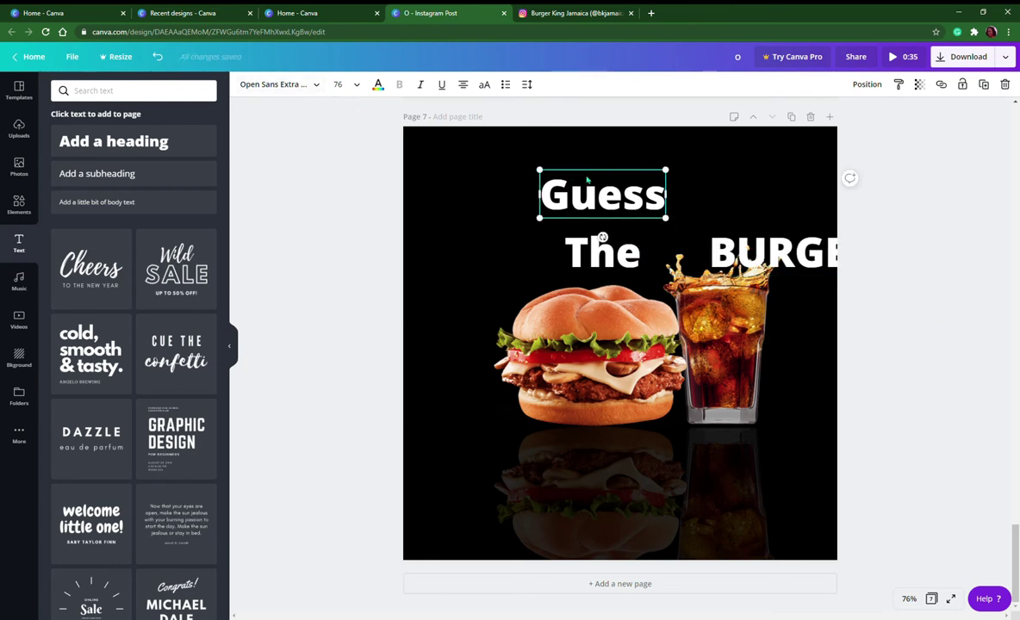
Step: Move Guess up, tuck The beneath it offset right, and centre BURGER below
drag(586, 174, 585, 149)
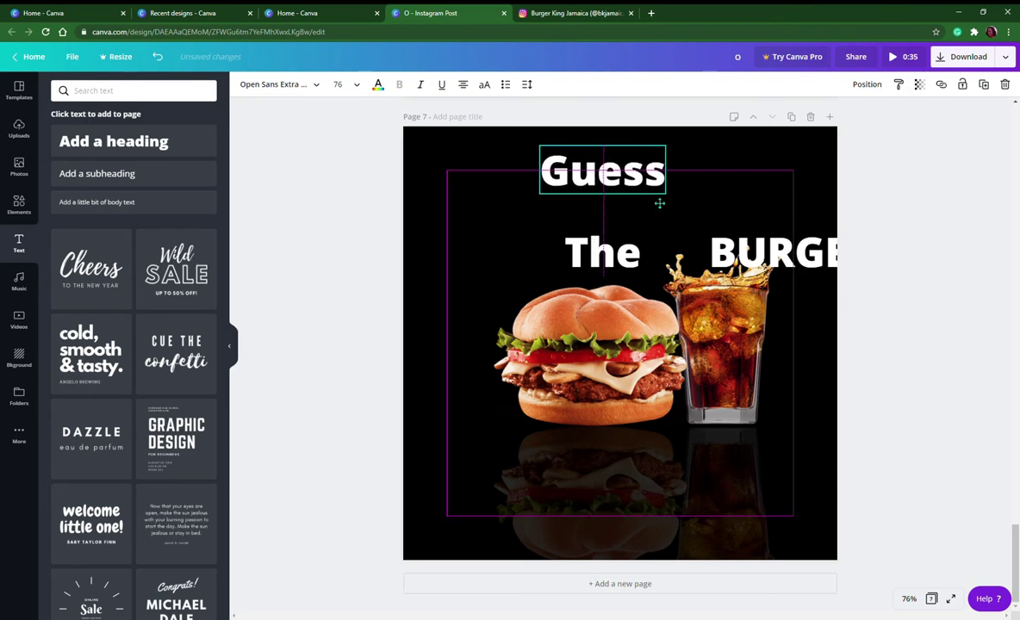
drag(632, 263, 670, 221)
drag(751, 260, 563, 265)
Step: Set Guess and The to the Yellowtail script font
click(595, 172)
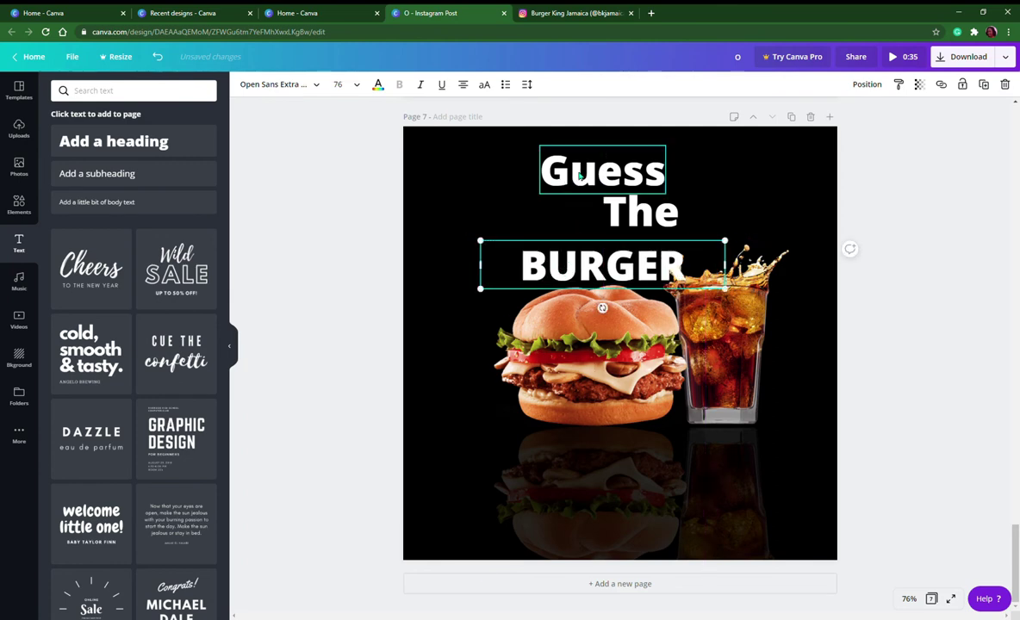
shift+click(627, 215)
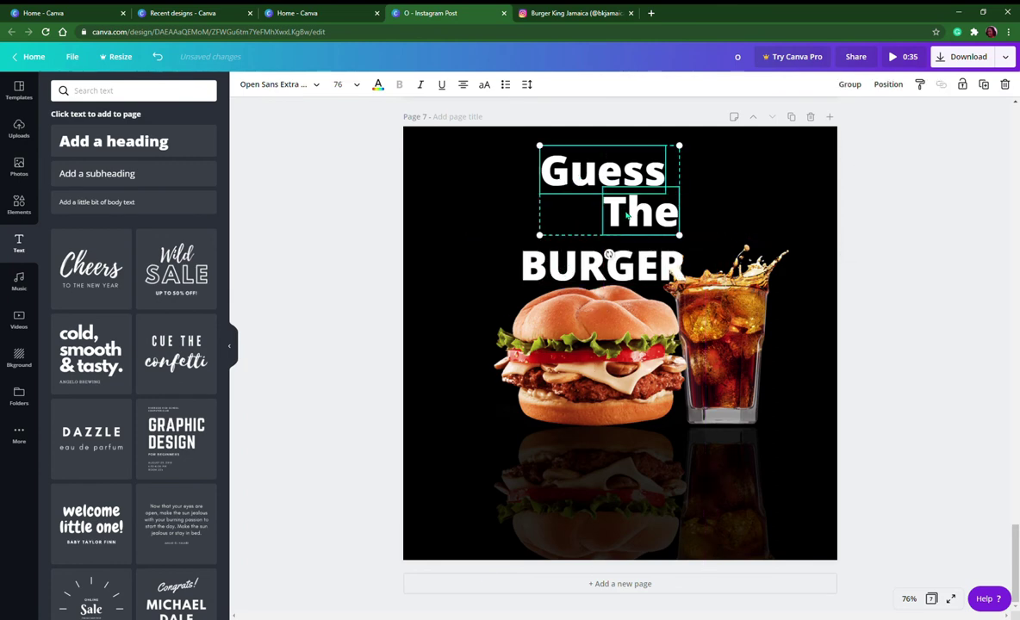
click(323, 90)
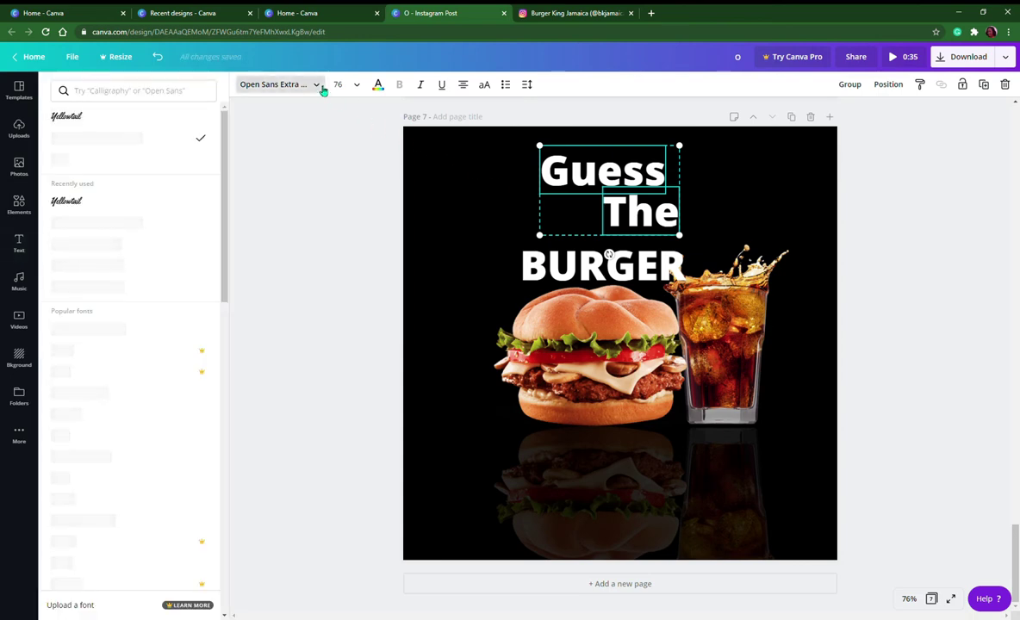
click(86, 121)
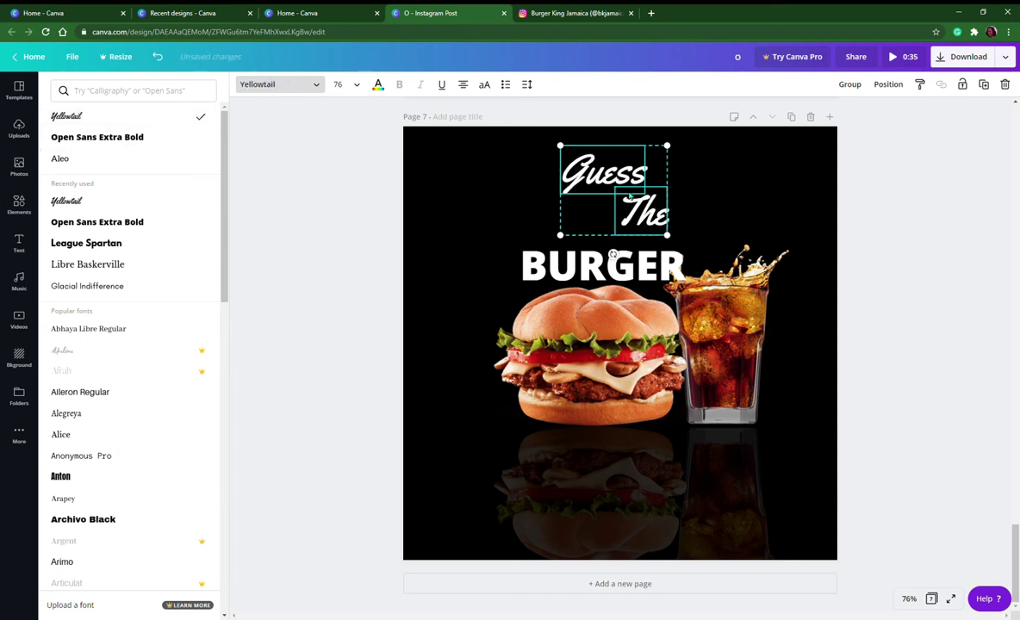
key(Escape)
click(746, 191)
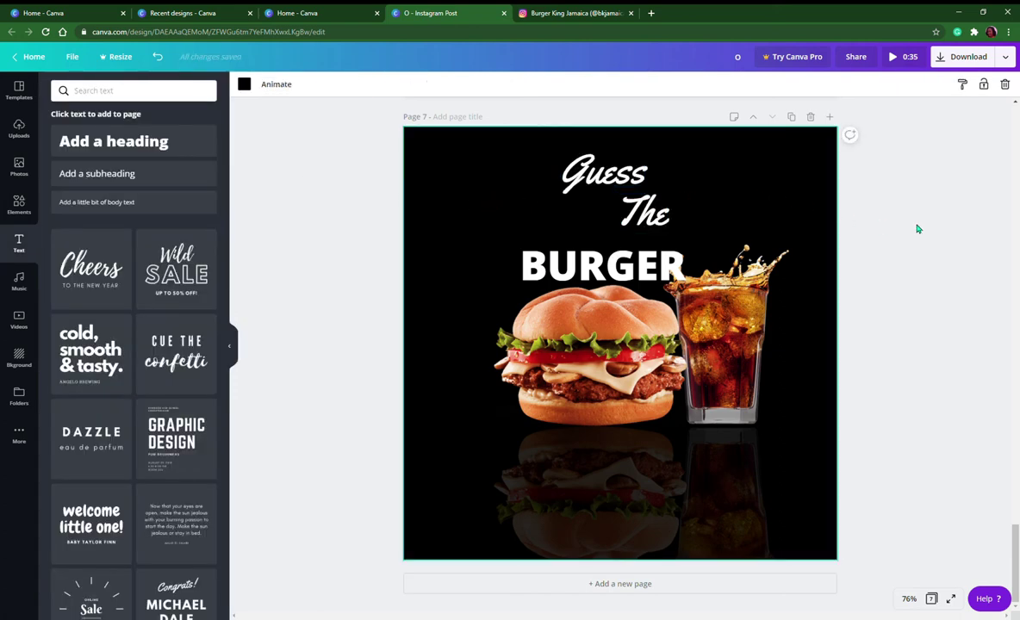
click(860, 243)
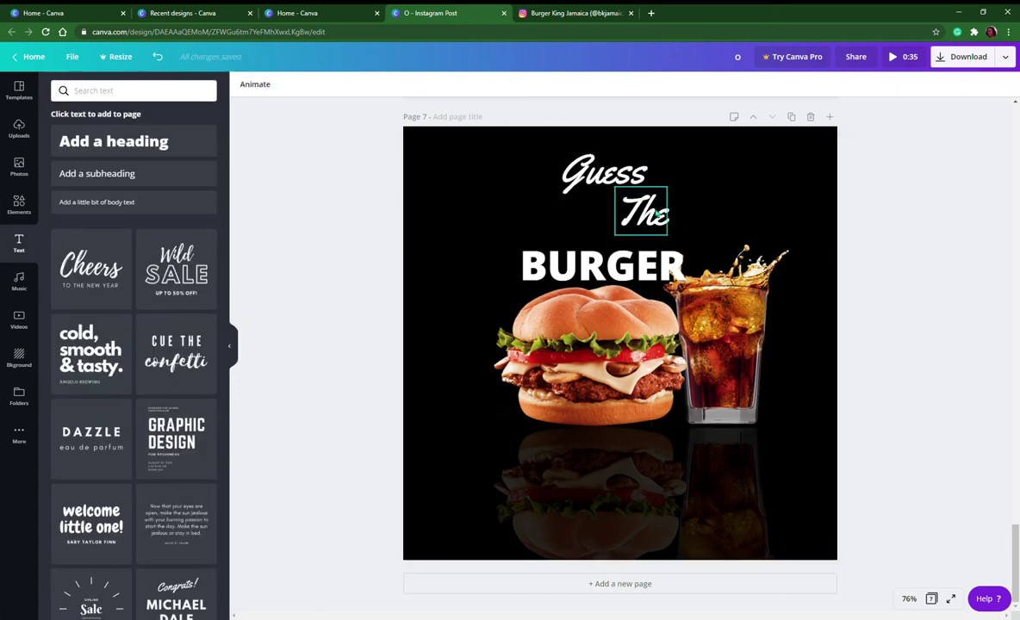
click(620, 268)
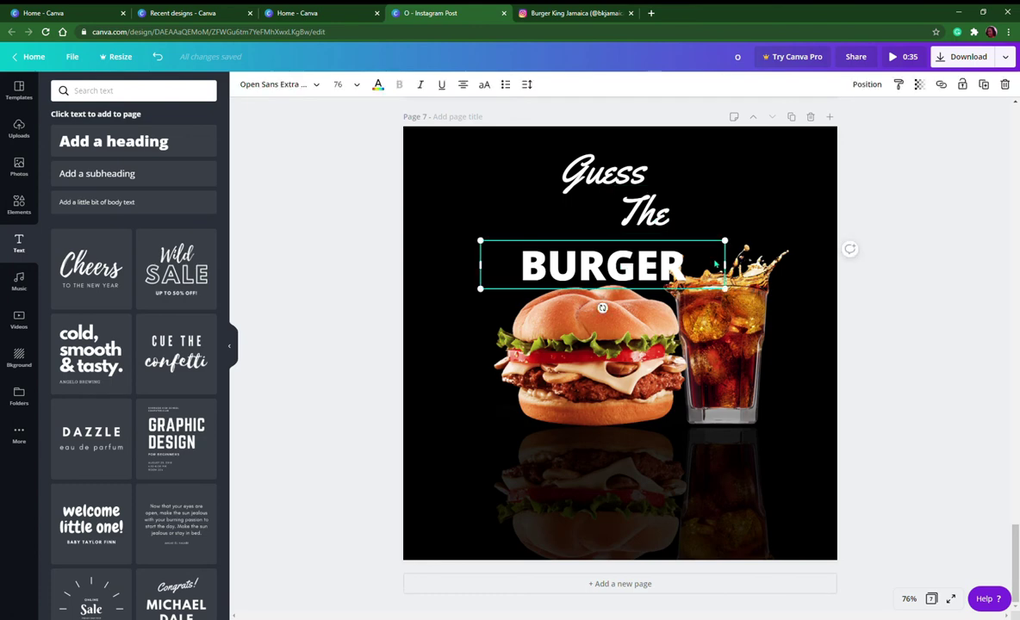
Step: Enlarge the BURGER title to size 143 and raise it so it overlaps the script 'The'
drag(737, 246, 842, 221)
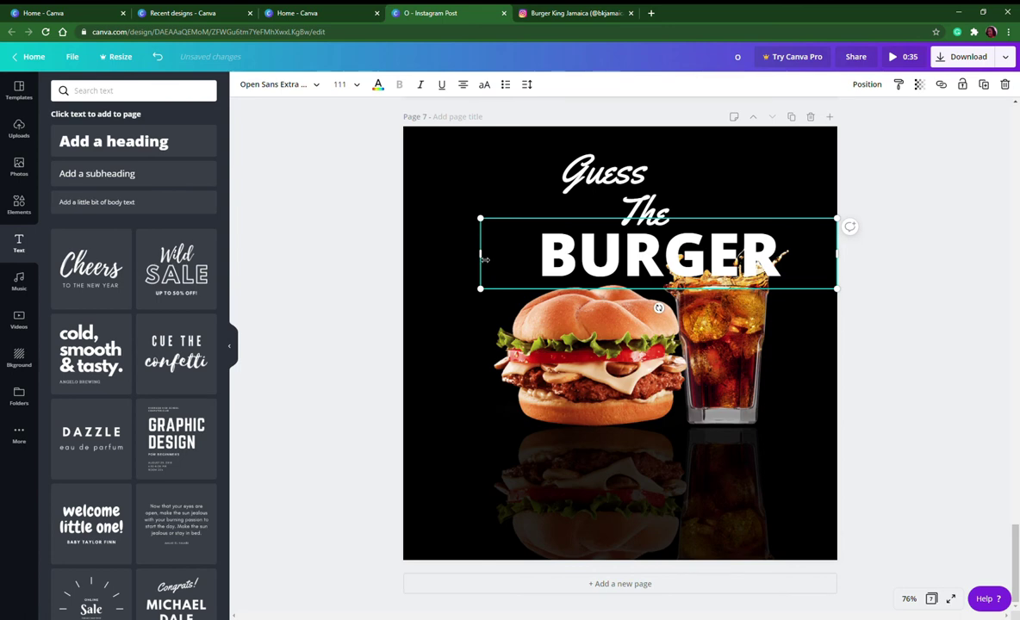
drag(480, 253, 564, 256)
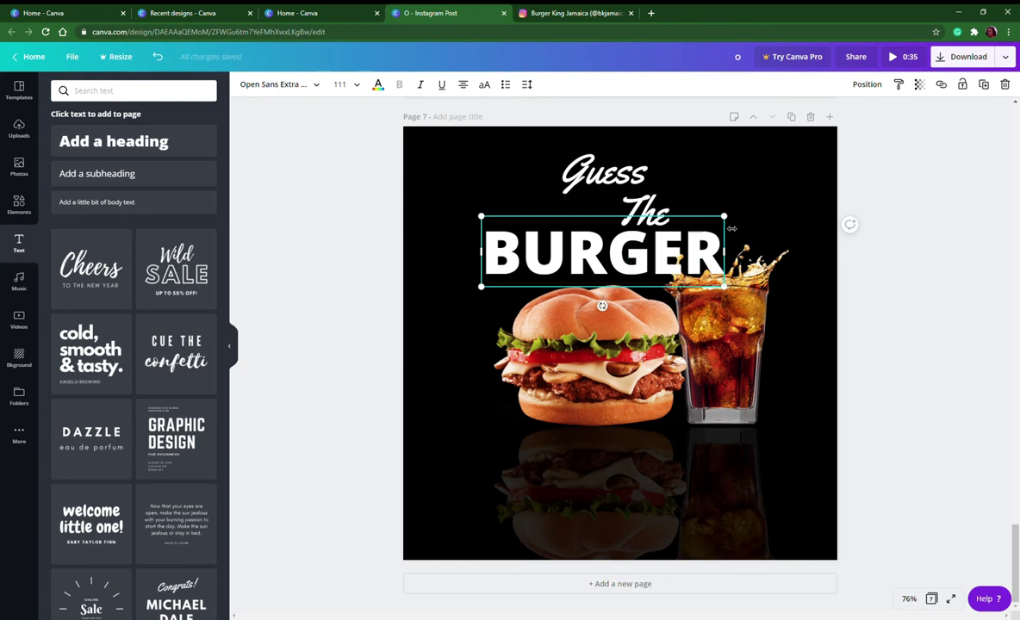
drag(731, 223, 808, 219)
drag(609, 255, 606, 282)
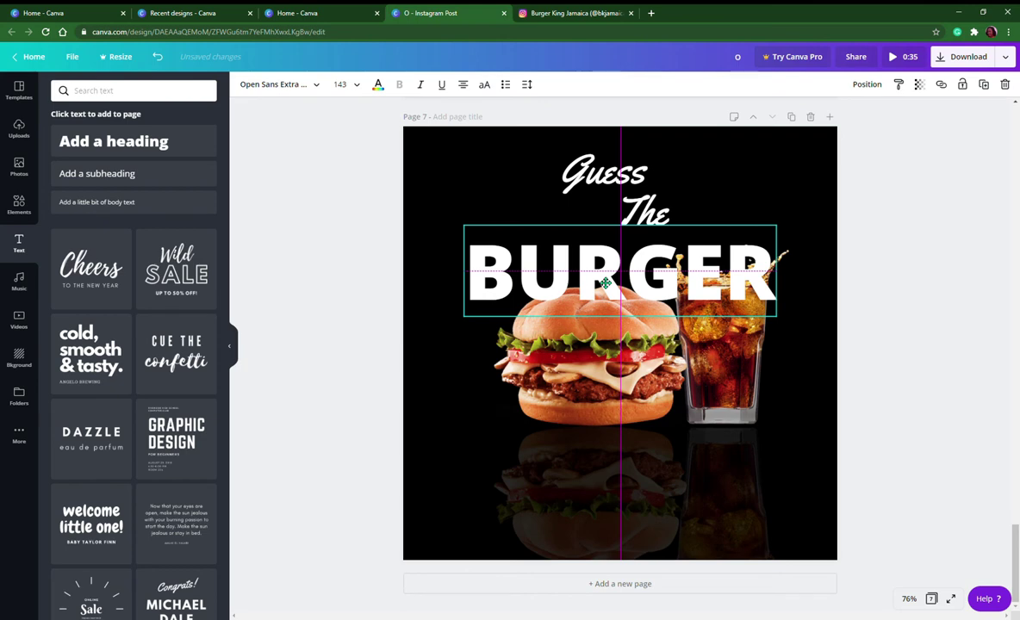
drag(606, 282, 607, 238)
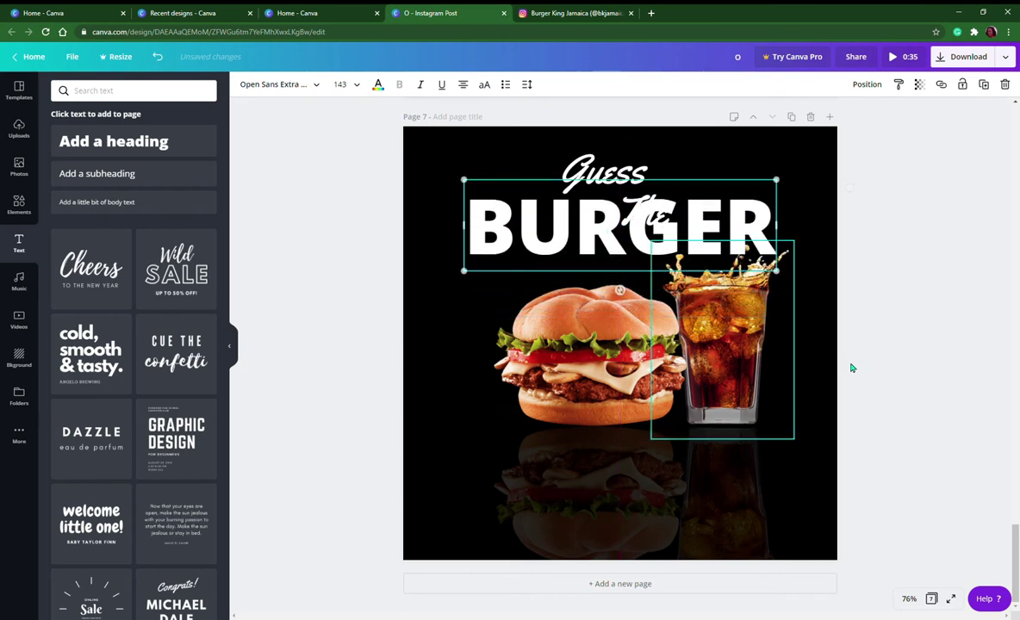
Step: Group the burger, cola and both of their reflections together
click(901, 310)
click(587, 347)
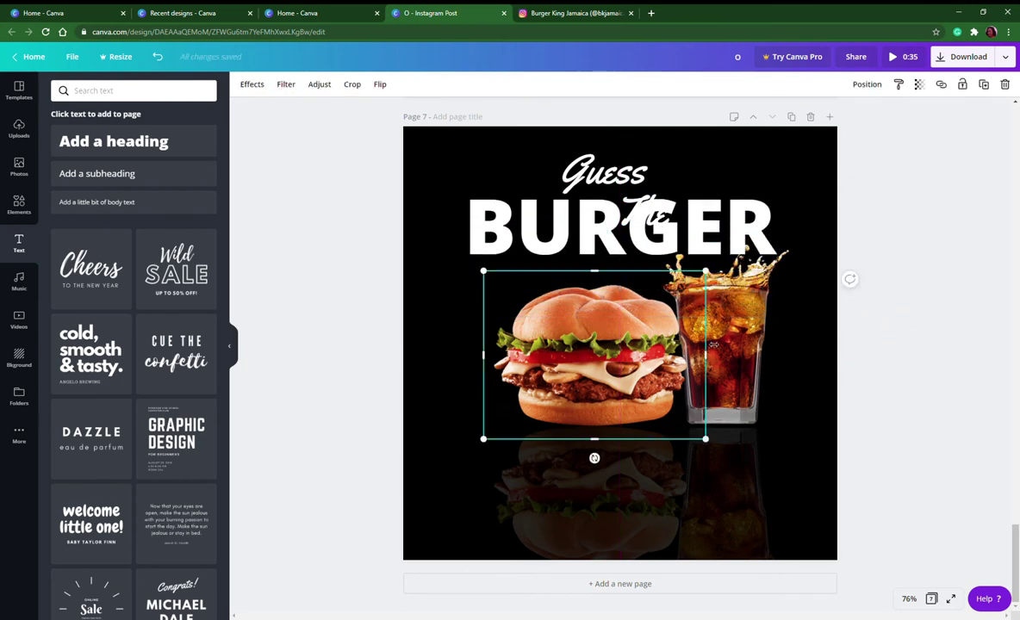
shift+click(720, 343)
shift+click(622, 478)
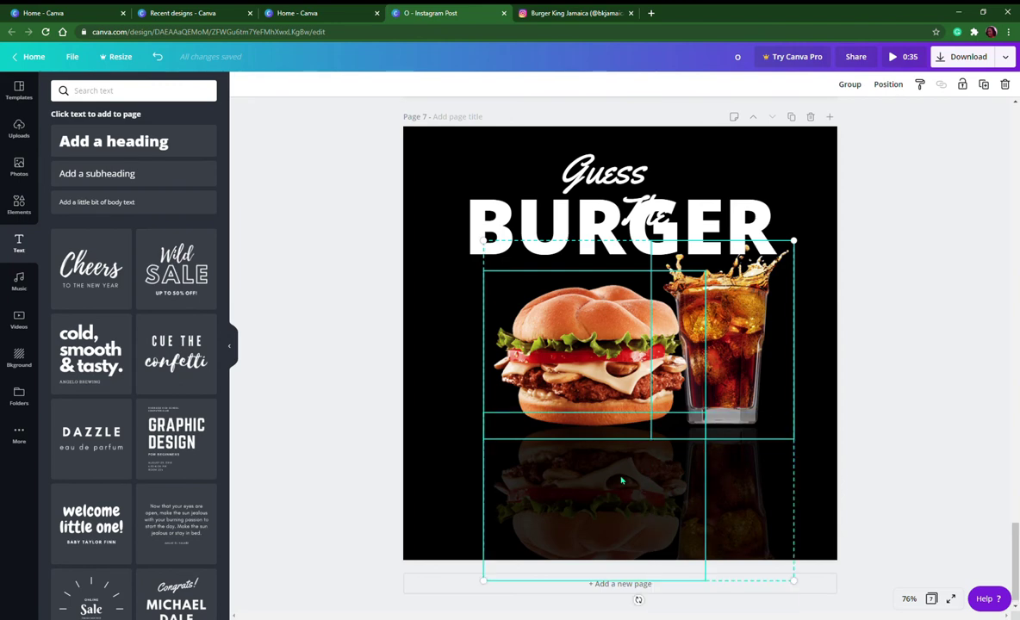
shift+click(716, 477)
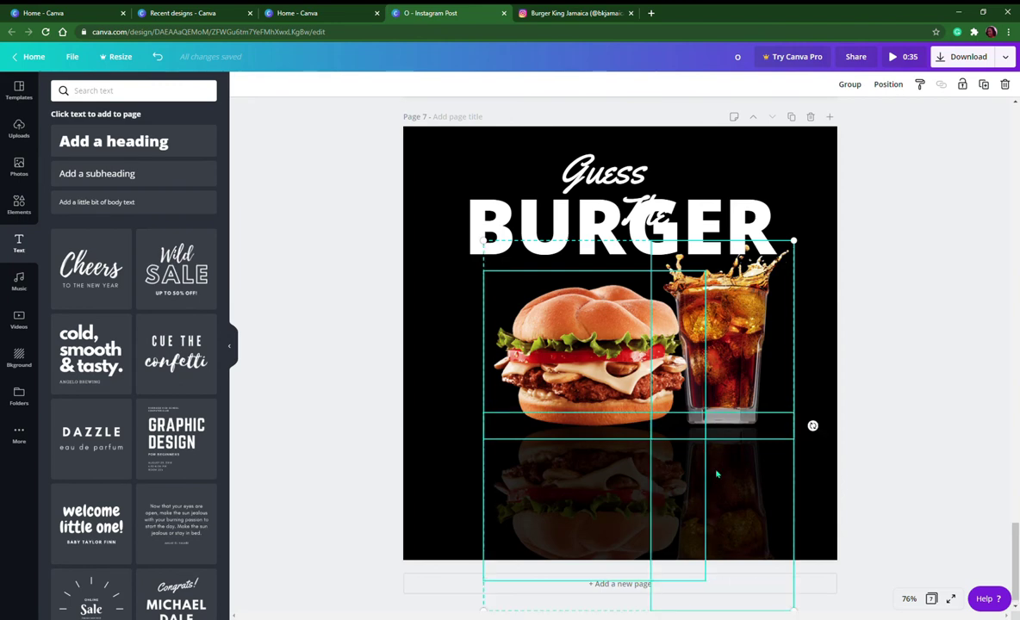
click(852, 84)
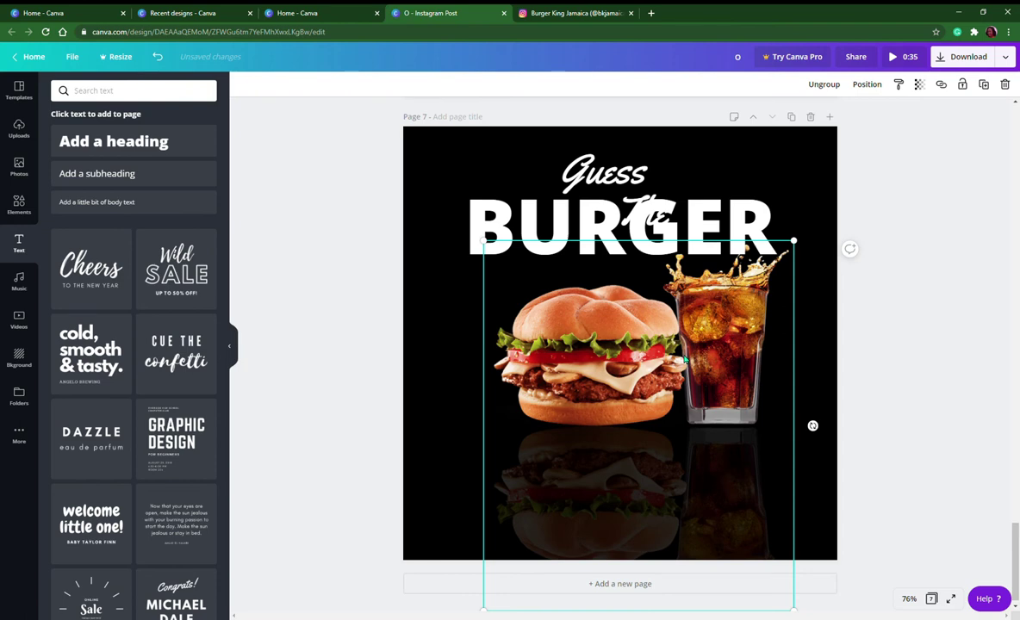
Step: Lower the burger-and-cola group and move BURGER down beneath 'The'
click(906, 345)
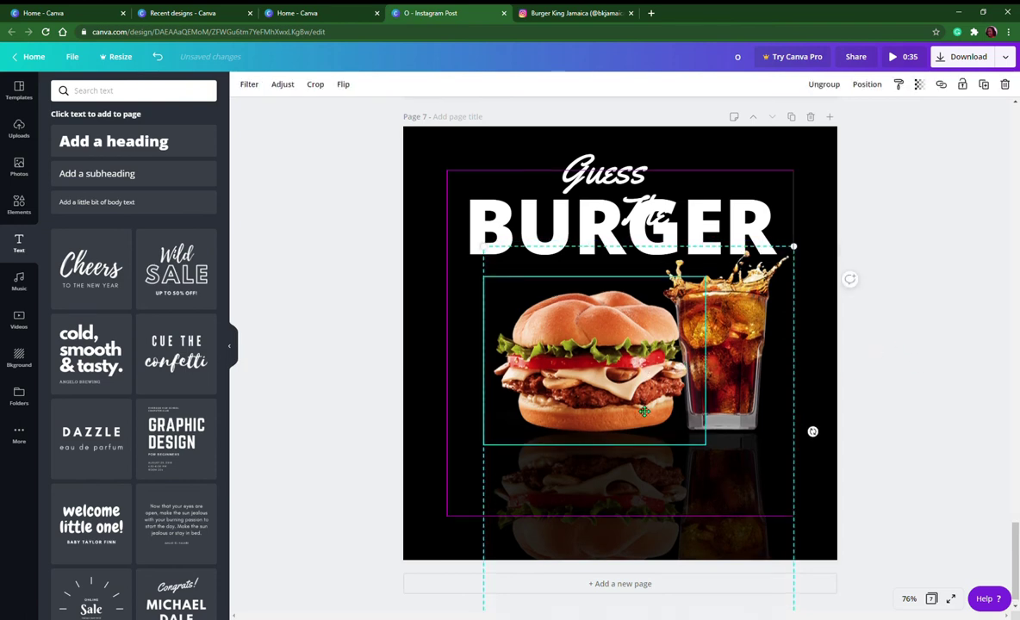
mouse_move(638, 358)
mouse_down()
mouse_move(644, 419)
mouse_move(622, 418)
mouse_move(649, 406)
mouse_move(619, 382)
mouse_move(638, 381)
mouse_move(615, 383)
mouse_move(626, 366)
mouse_move(606, 364)
mouse_move(641, 363)
mouse_move(621, 363)
mouse_up()
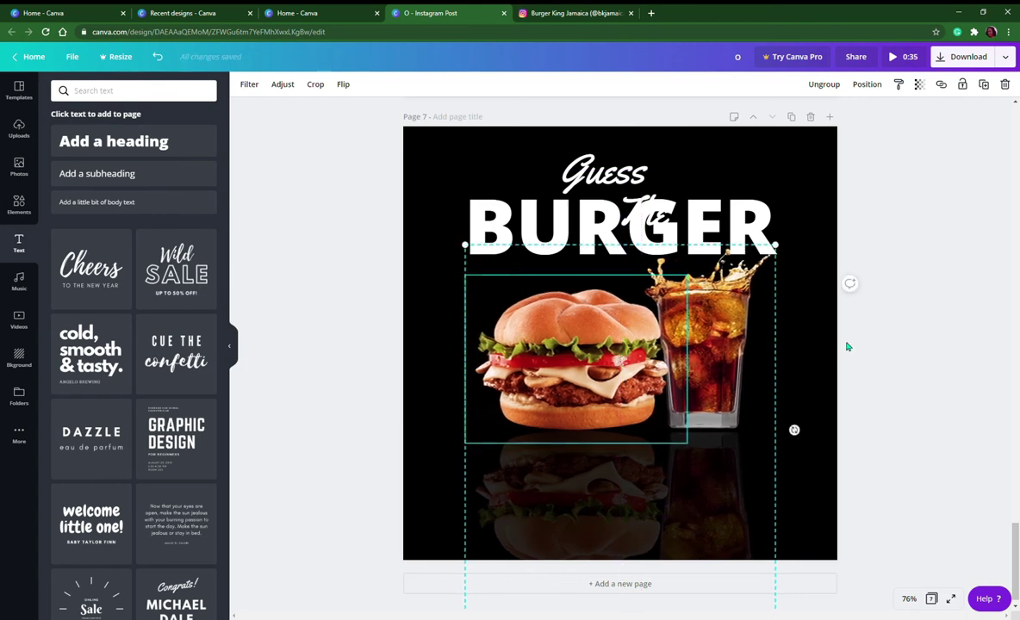
click(905, 377)
drag(596, 251, 589, 293)
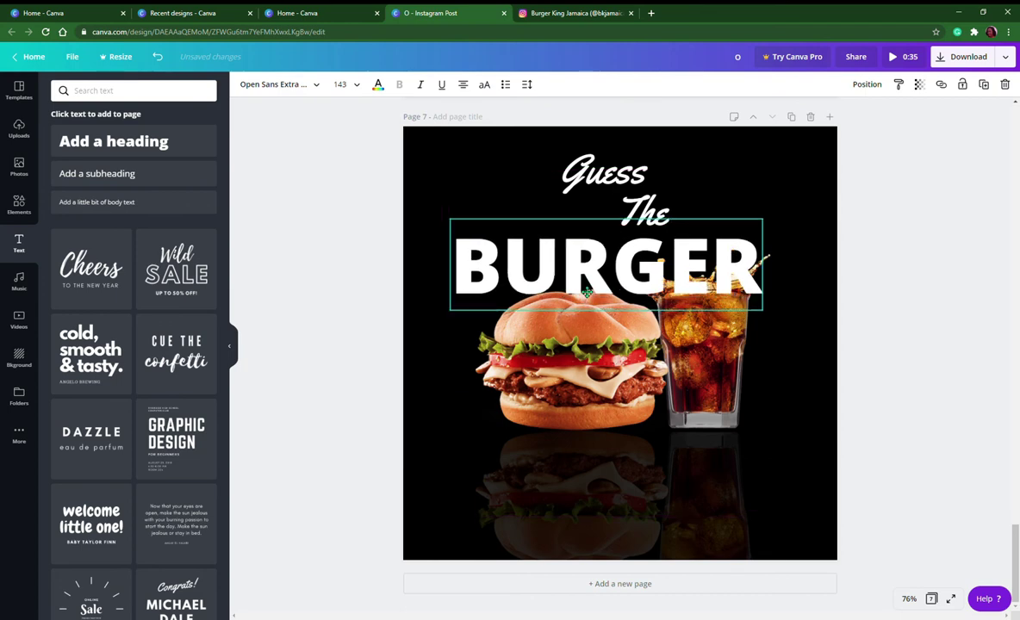
Step: Send BURGER backward behind the cola glass and nudge it slightly down
drag(583, 293, 582, 293)
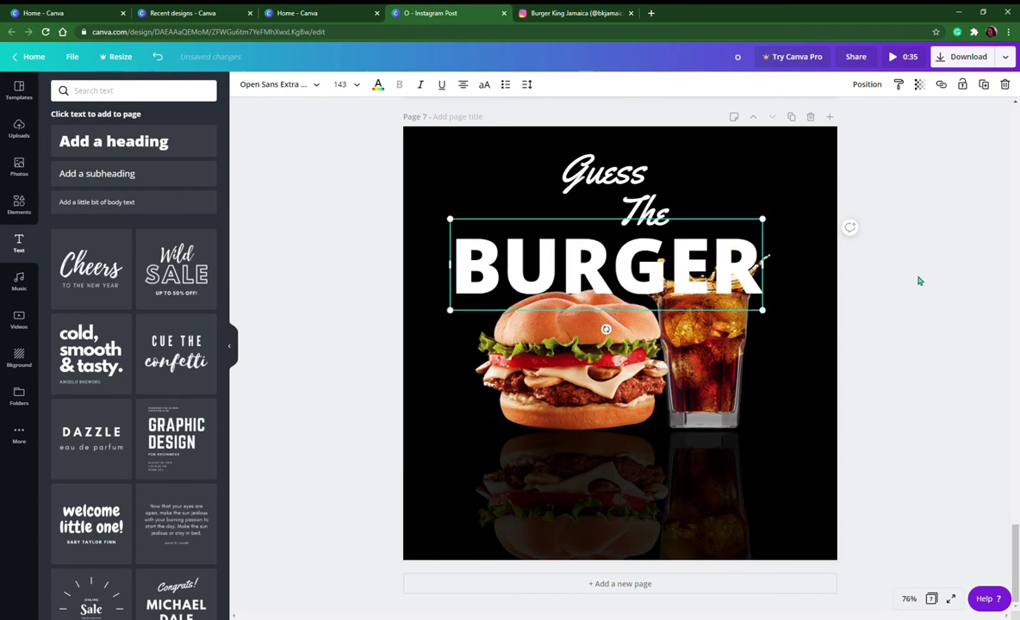
click(871, 89)
click(824, 118)
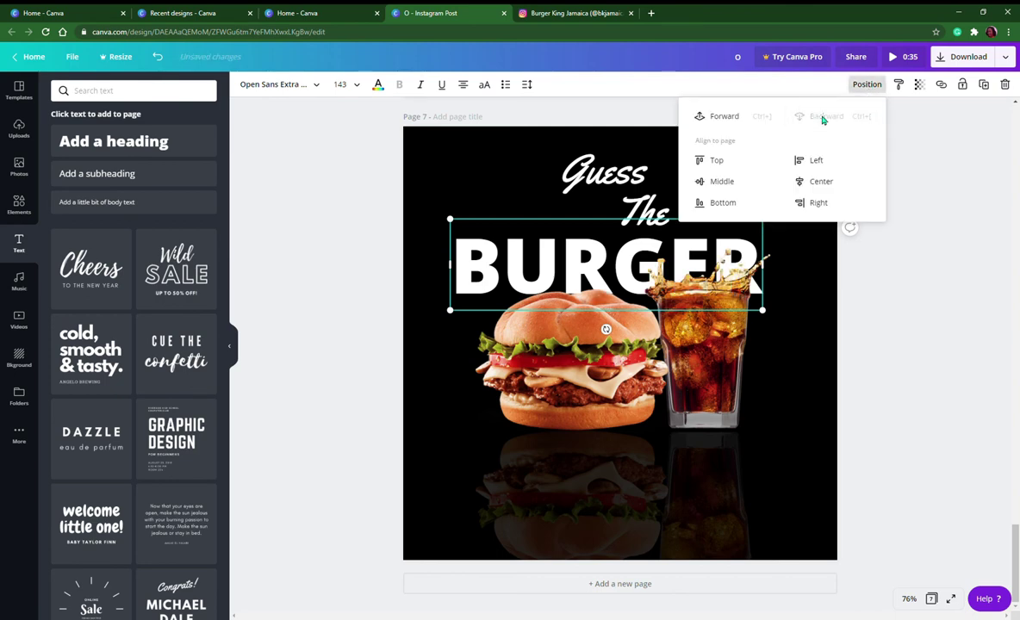
drag(569, 246, 573, 262)
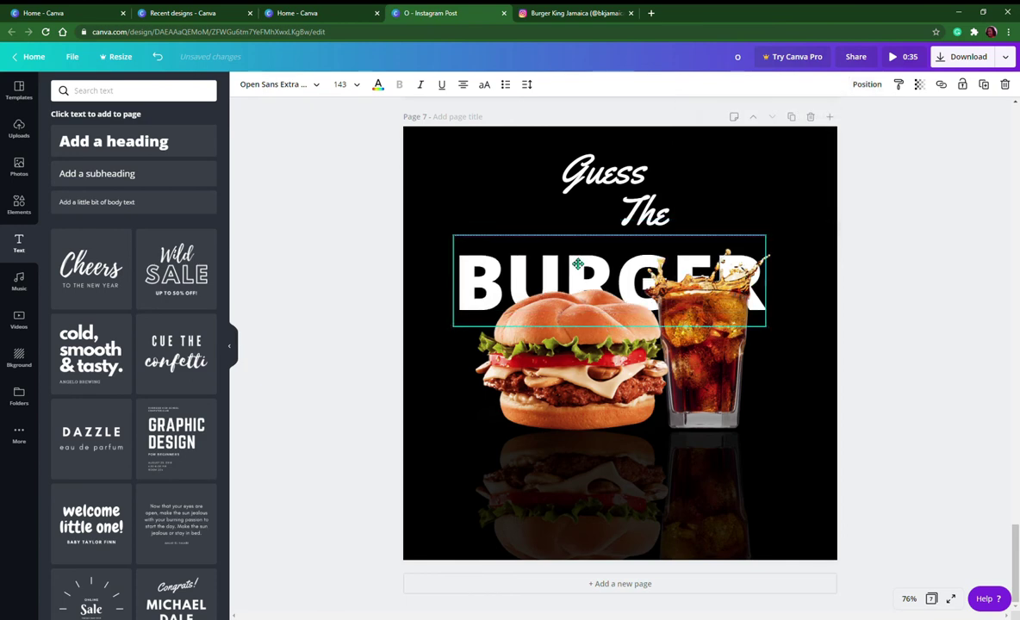
click(900, 287)
Step: Enlarge BURGER to size 160 from its top-left corner and shift it about 34 px right
click(612, 274)
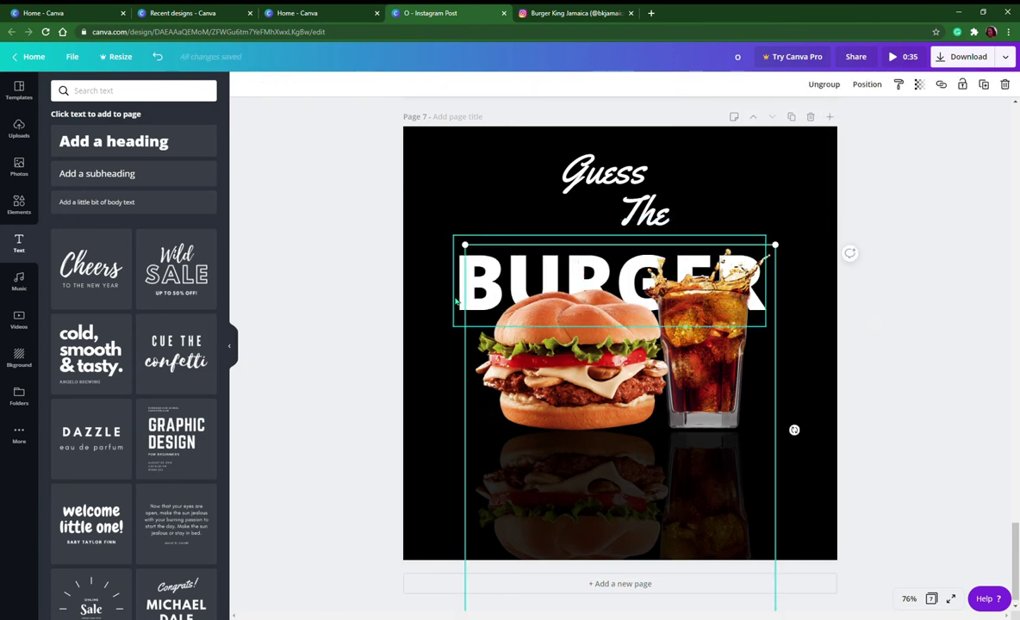
click(458, 250)
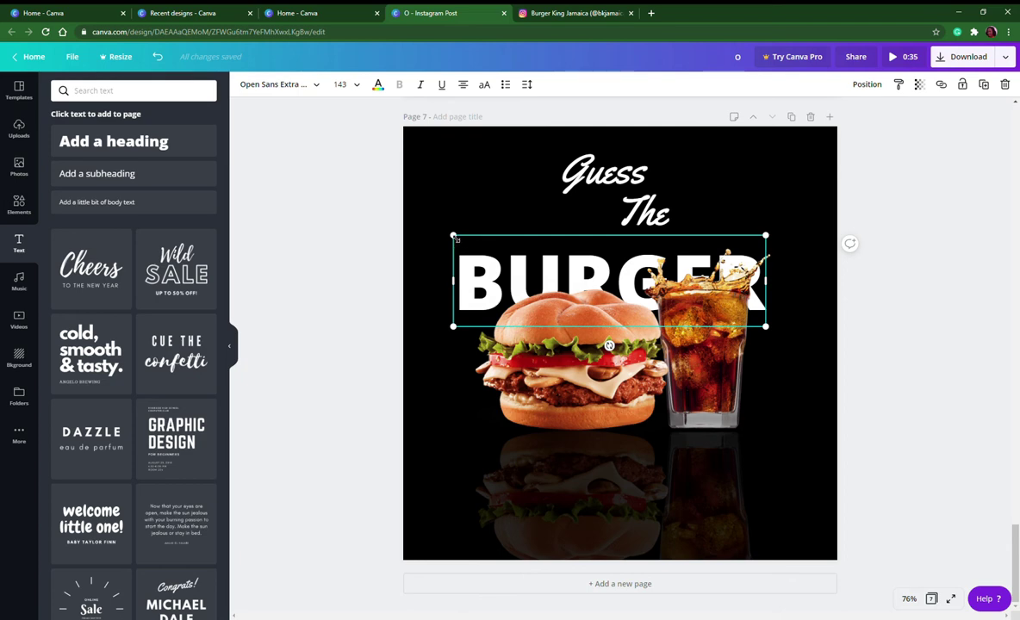
drag(454, 236, 419, 218)
click(567, 265)
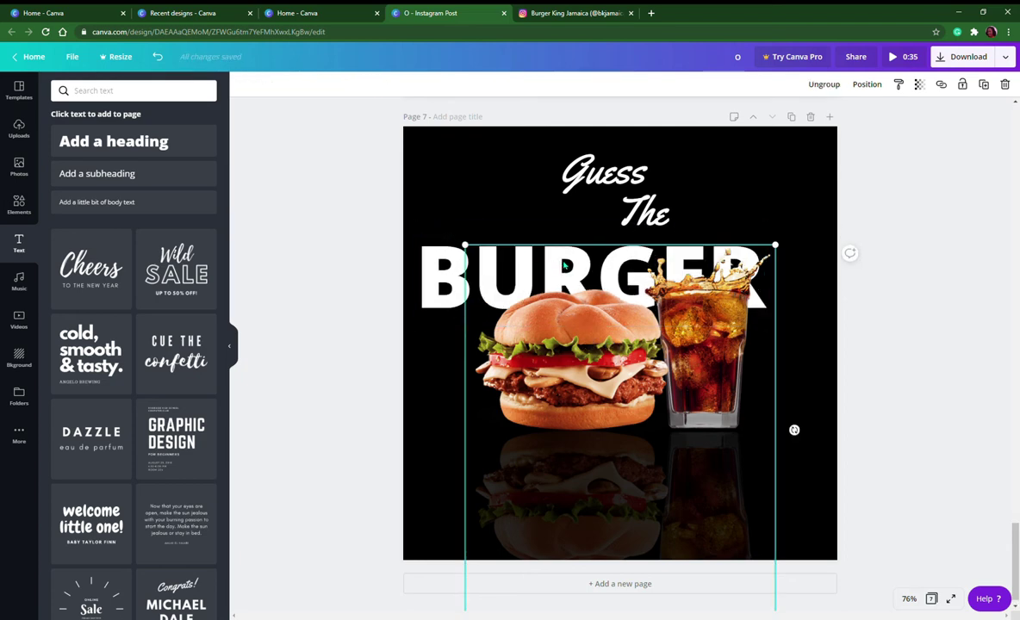
click(463, 268)
drag(464, 269, 488, 270)
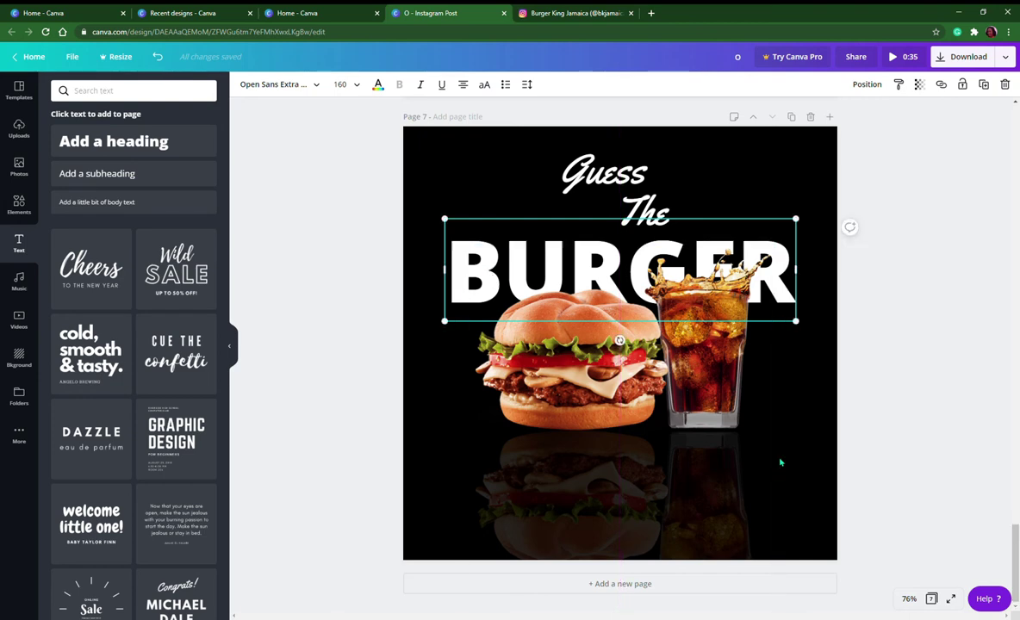
click(847, 332)
Step: Lower the burger-and-cola group slightly and change the title to 'BURGER?' on one line
drag(664, 415, 669, 431)
click(910, 358)
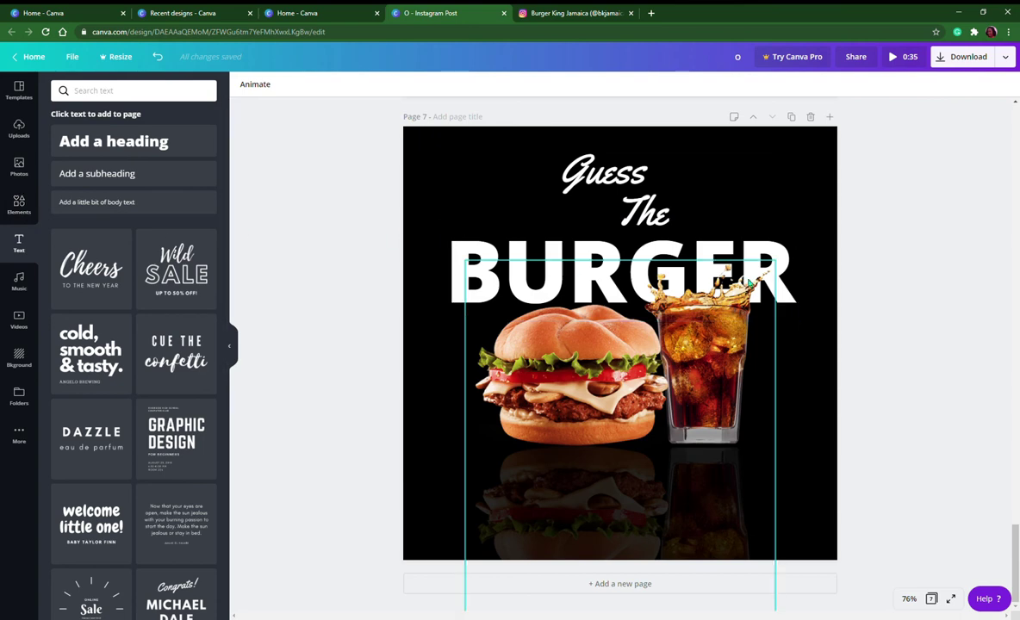
click(785, 261)
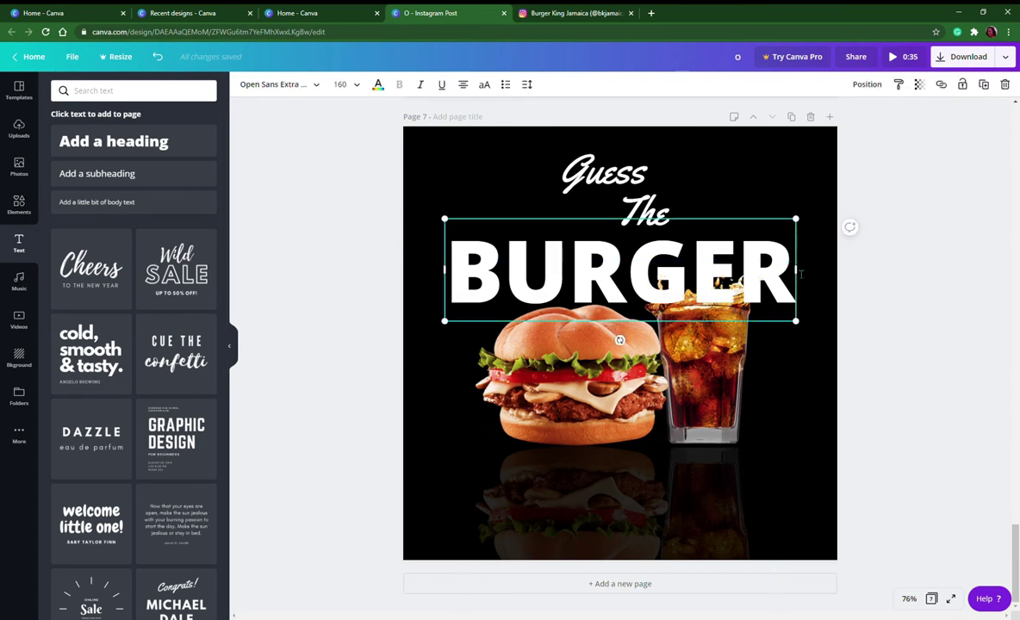
key(Return)
text(?)
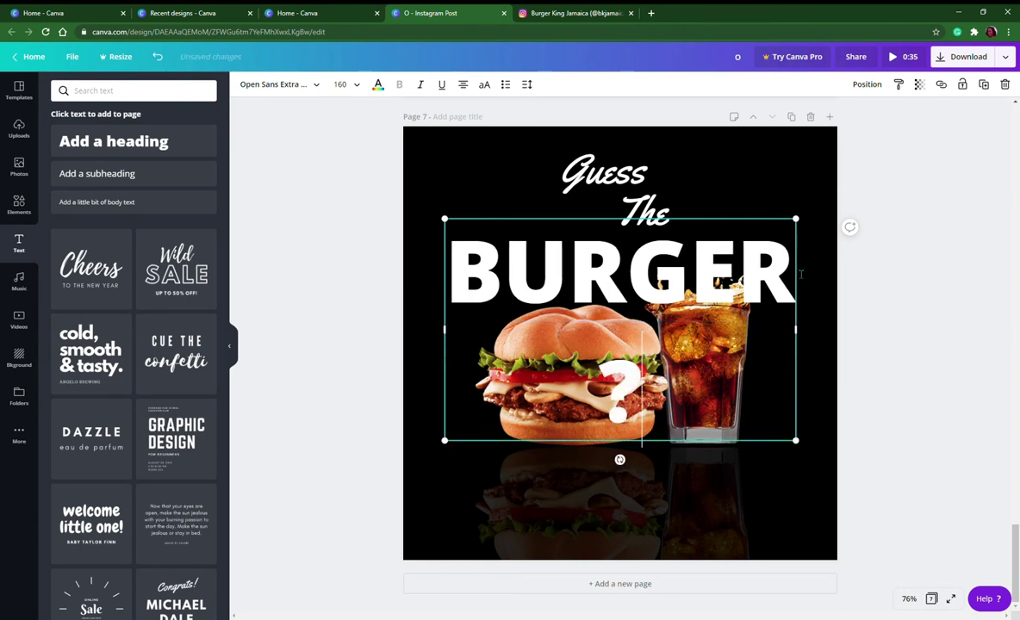
drag(806, 331, 849, 334)
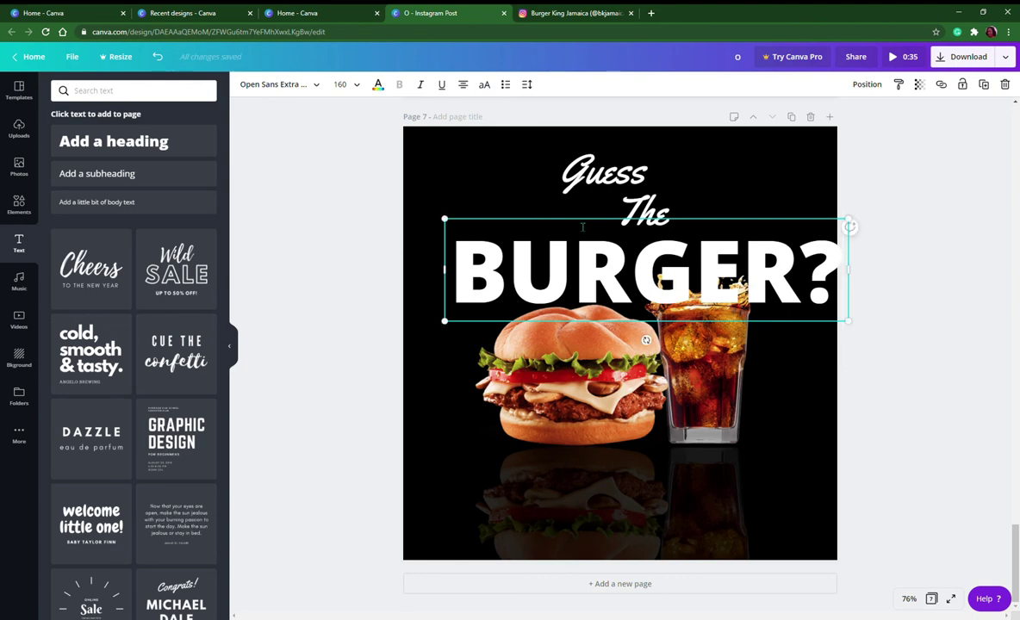
Step: Resize BURGER? to 143 and re-centre it on the page, raising it slightly
drag(592, 224, 564, 225)
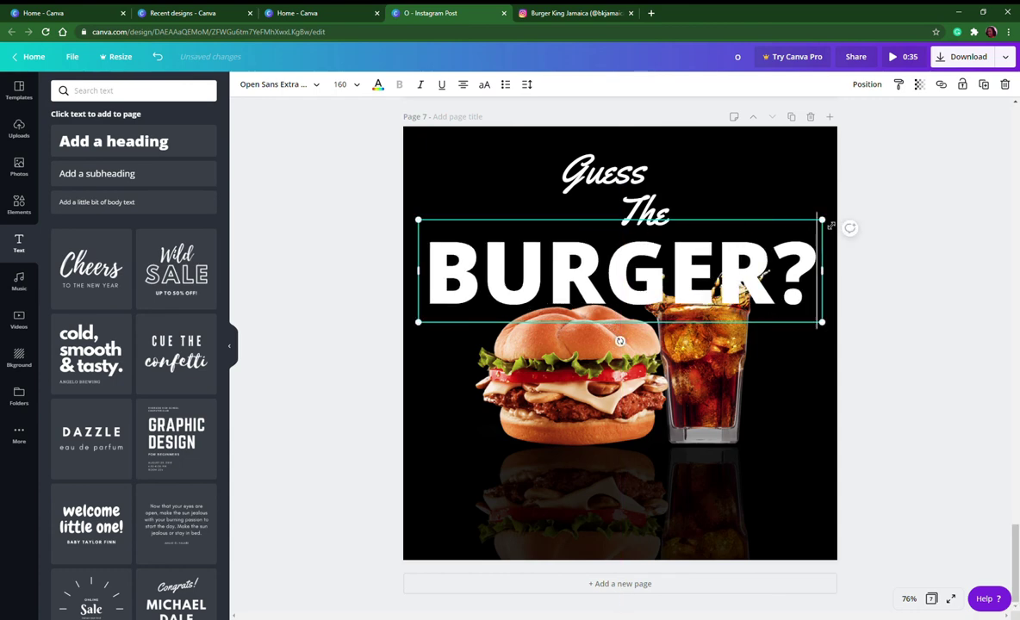
drag(830, 224, 781, 231)
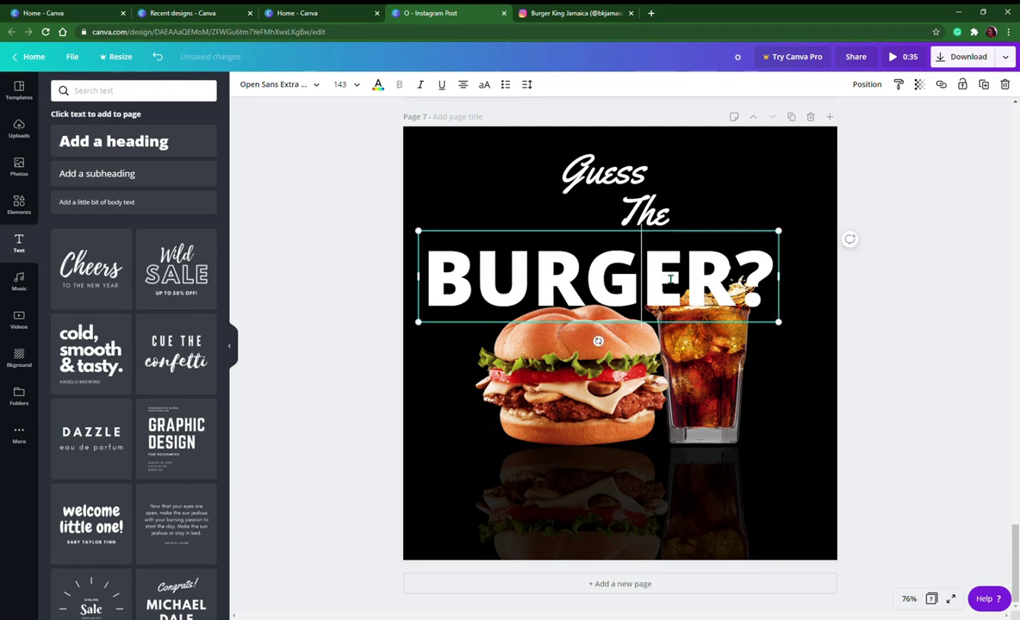
drag(648, 264, 674, 280)
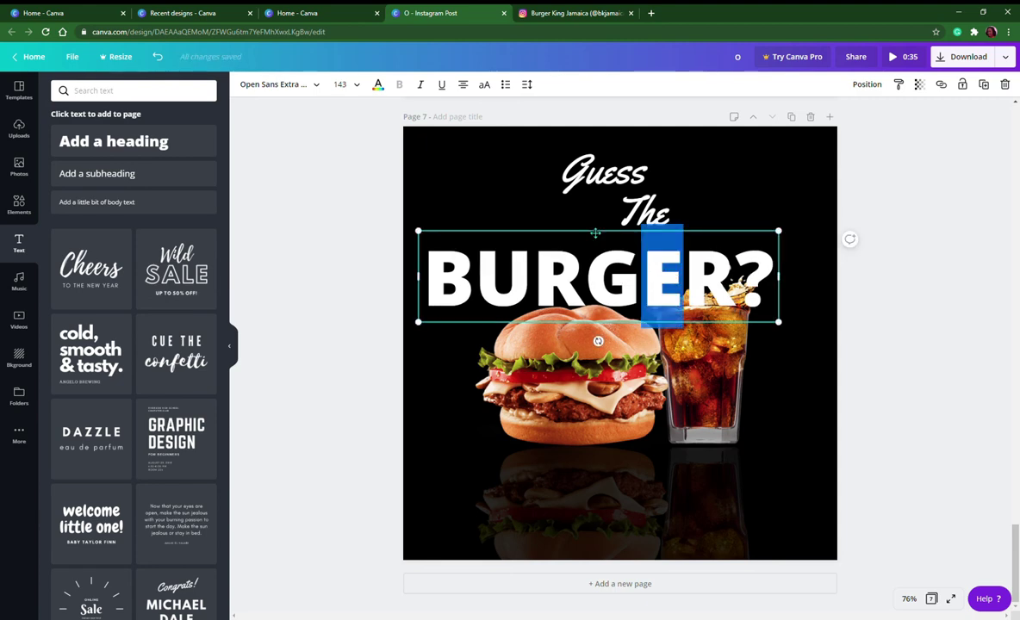
drag(598, 233, 619, 234)
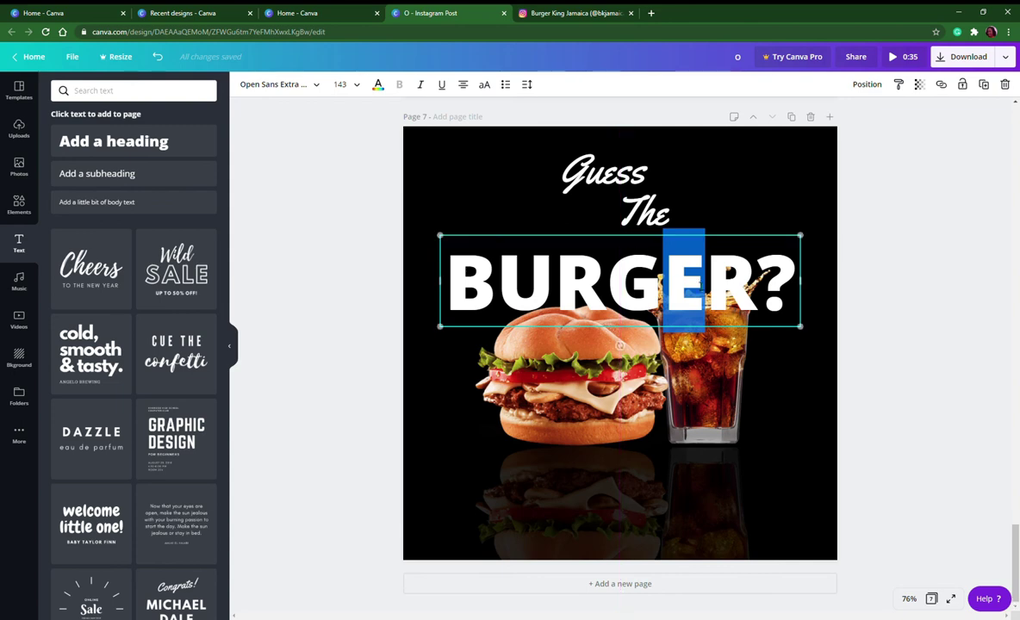
click(928, 355)
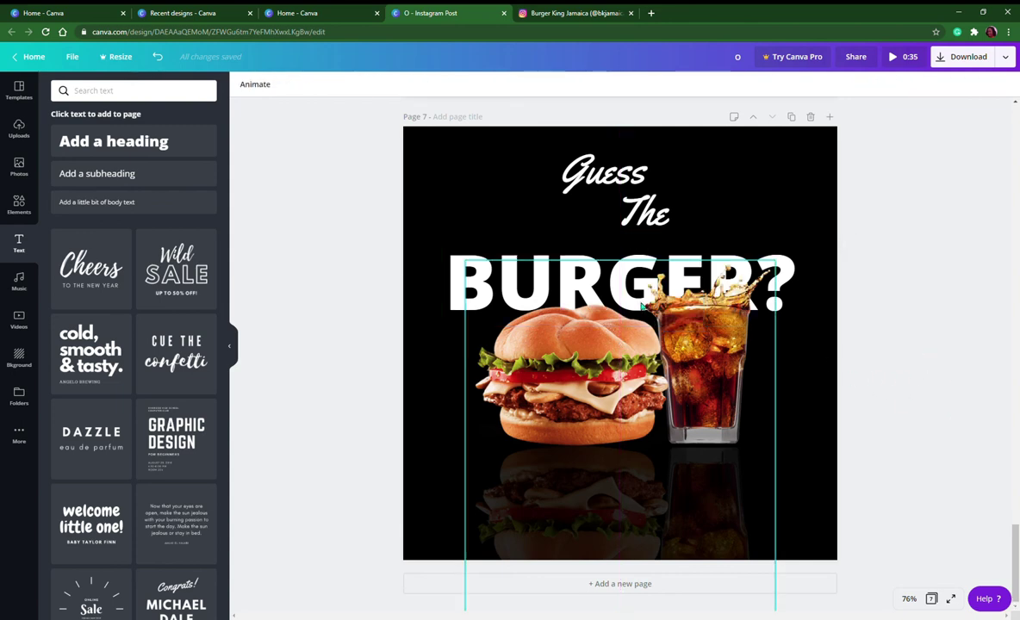
drag(459, 280, 464, 268)
click(940, 353)
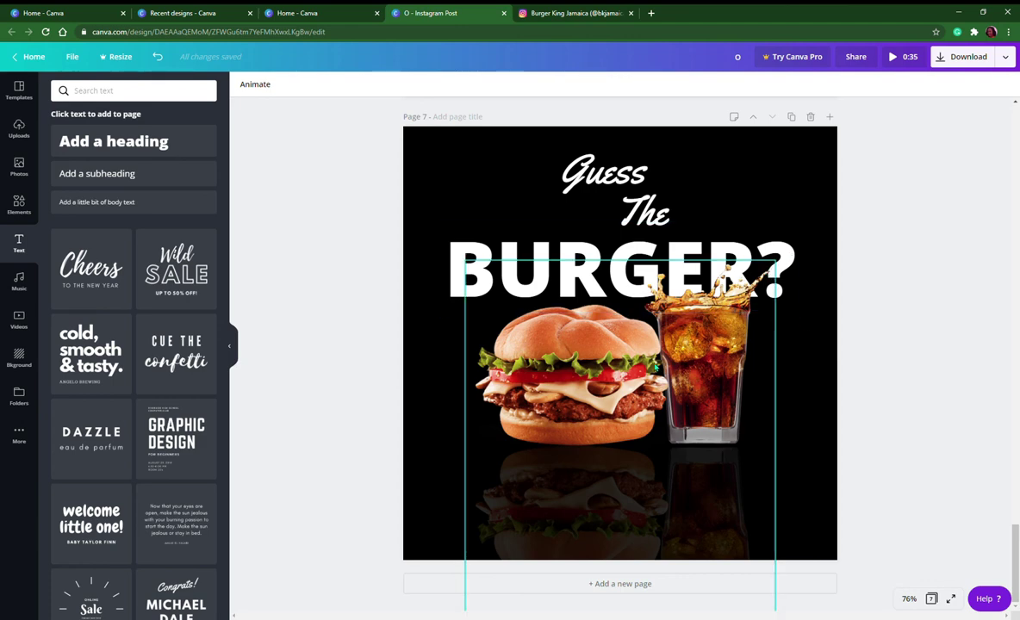
Step: Nudge the burger-and-cola group slightly down
click(645, 369)
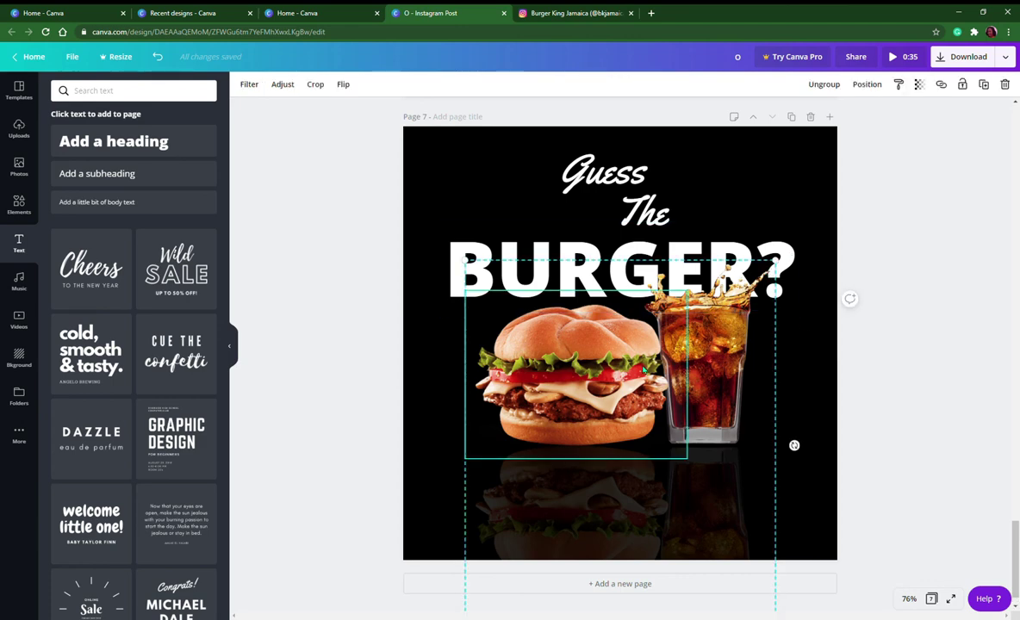
drag(645, 369, 647, 384)
click(883, 350)
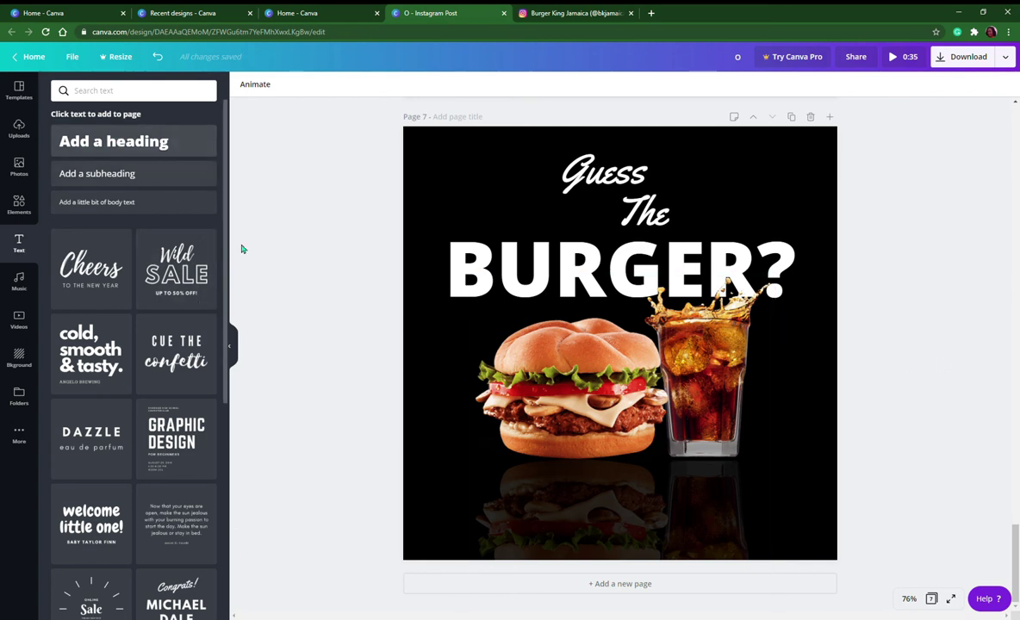
Step: Shrink BURGER? to size 138 and fine-tune its position above the burger and cola
click(496, 274)
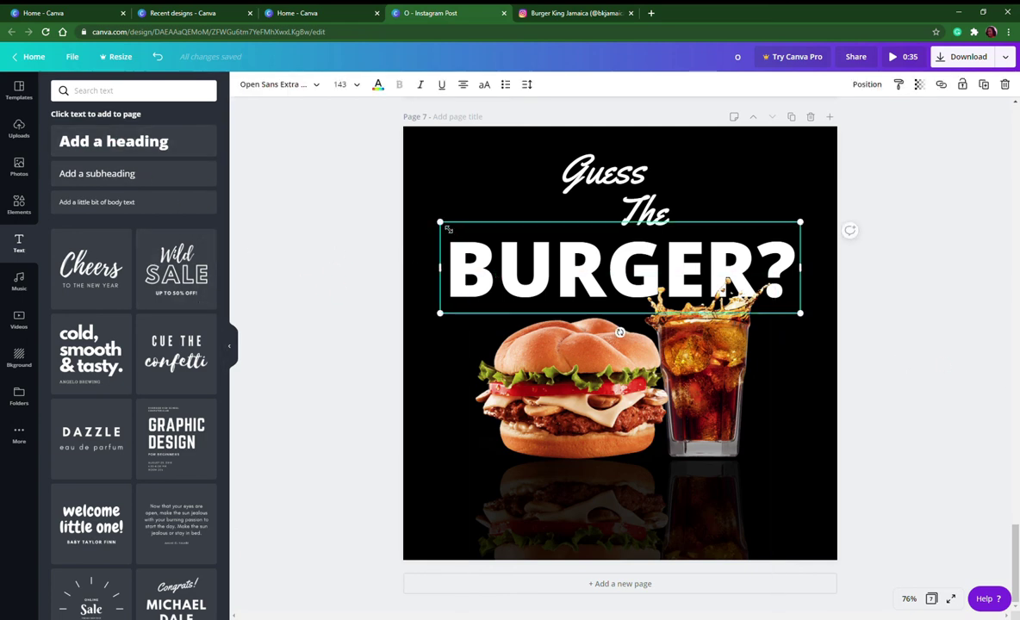
drag(447, 230, 460, 236)
mouse_move(590, 262)
mouse_down()
mouse_move(575, 262)
mouse_move(592, 262)
mouse_up()
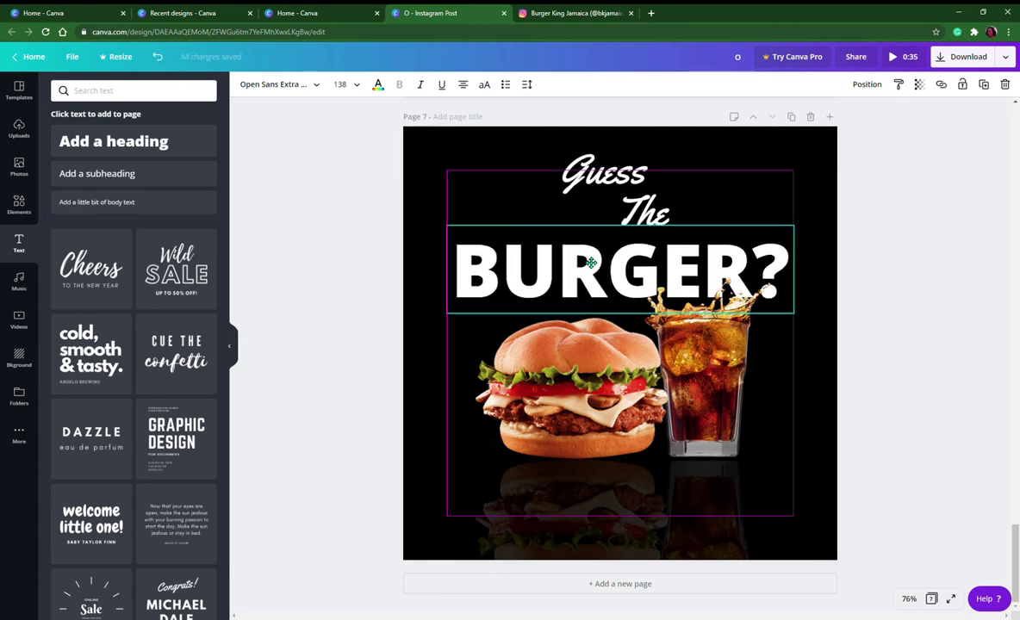
drag(590, 262, 592, 264)
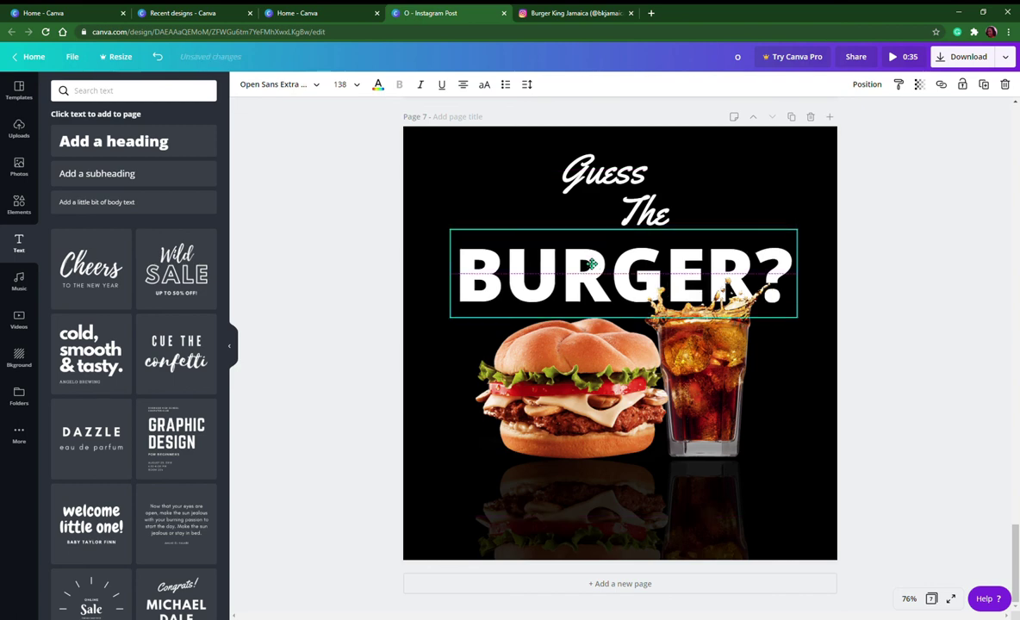
drag(592, 263, 591, 265)
click(880, 284)
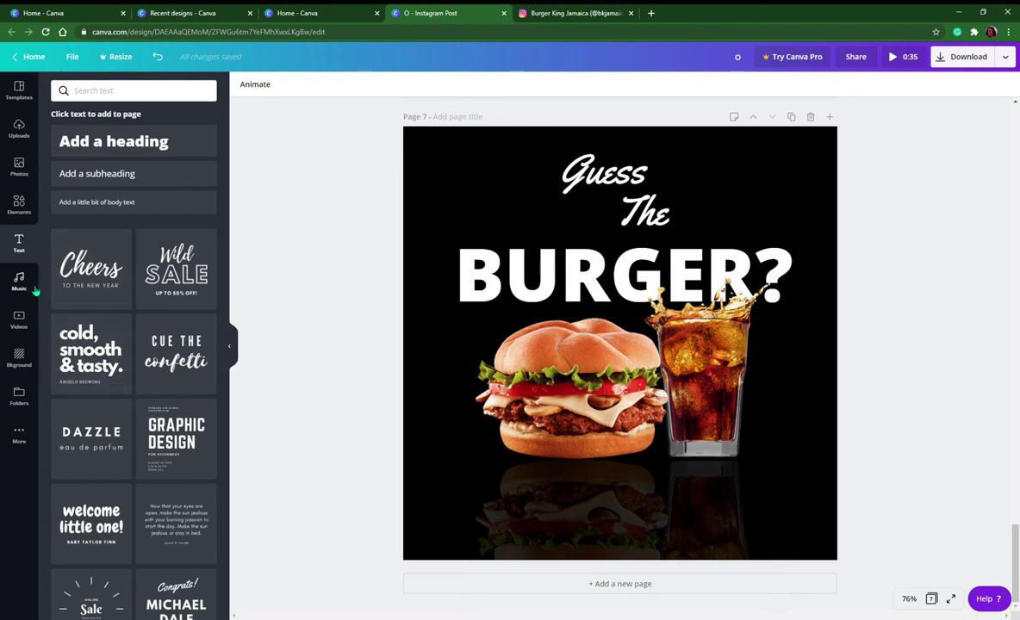
Step: Add a thin gradient line and place it near the left side of the title
click(23, 207)
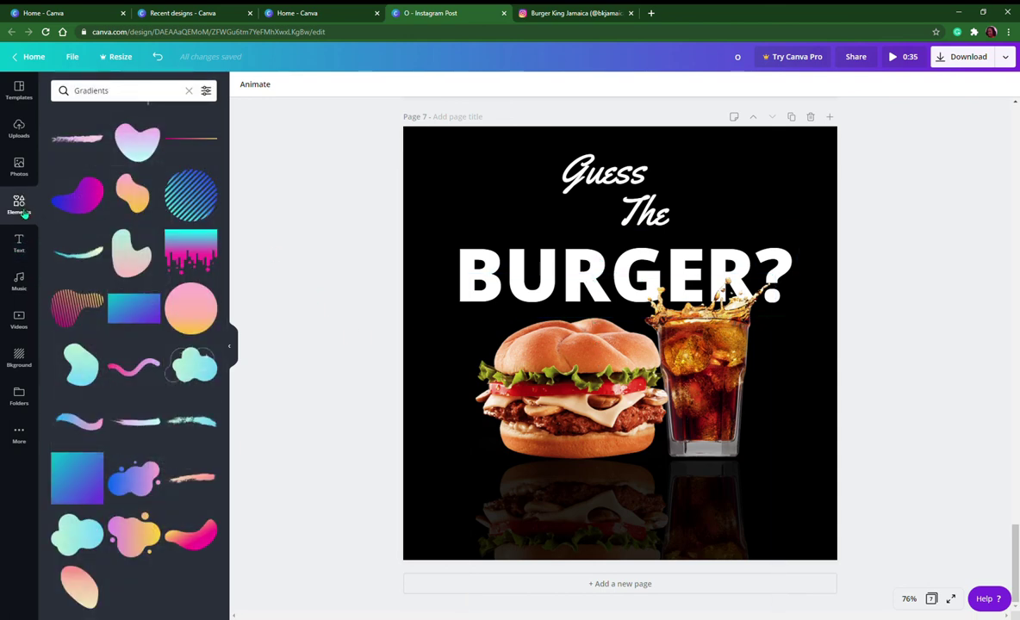
click(190, 140)
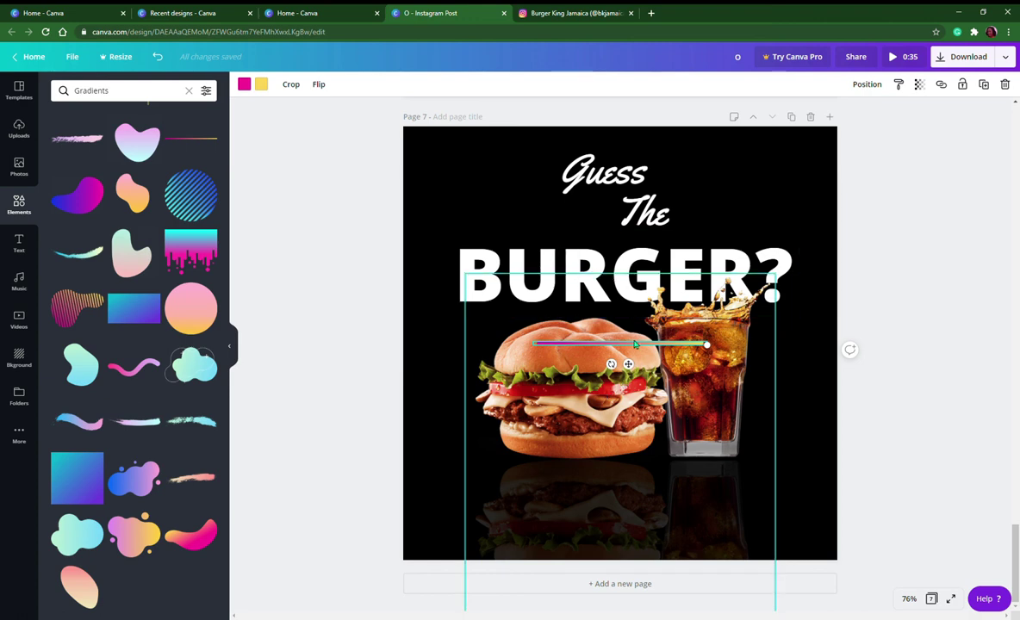
drag(633, 347, 453, 243)
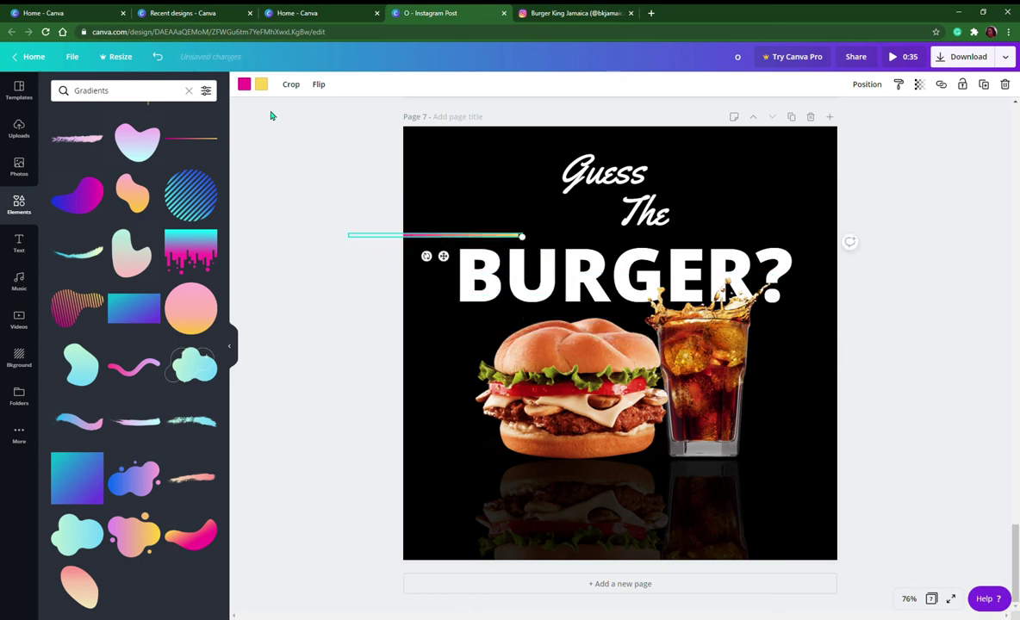
Step: Set the line's gradient from dark red to orange using Photo Colors
click(245, 85)
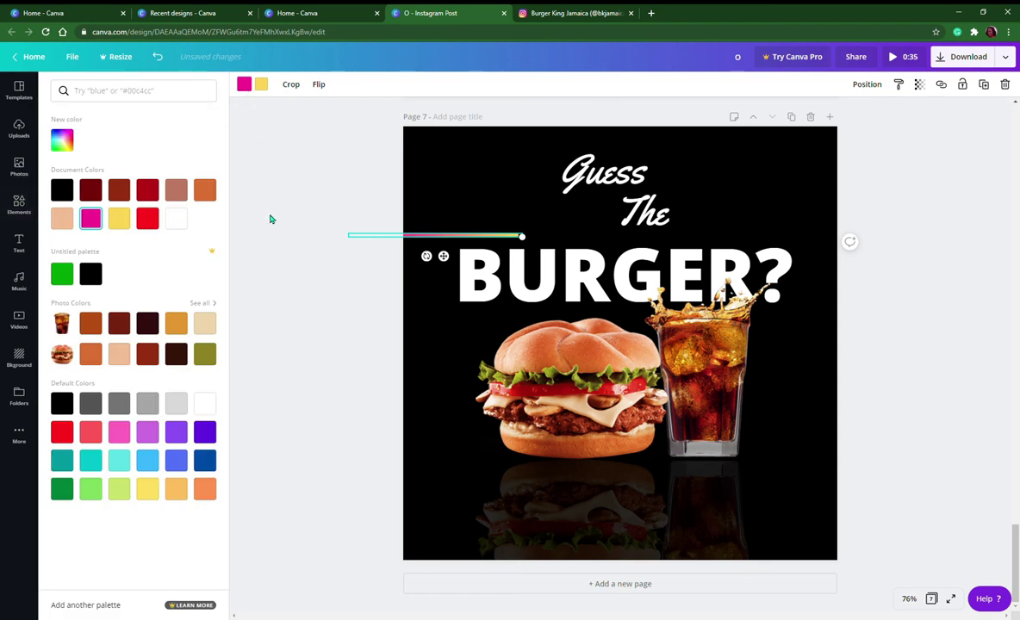
click(91, 354)
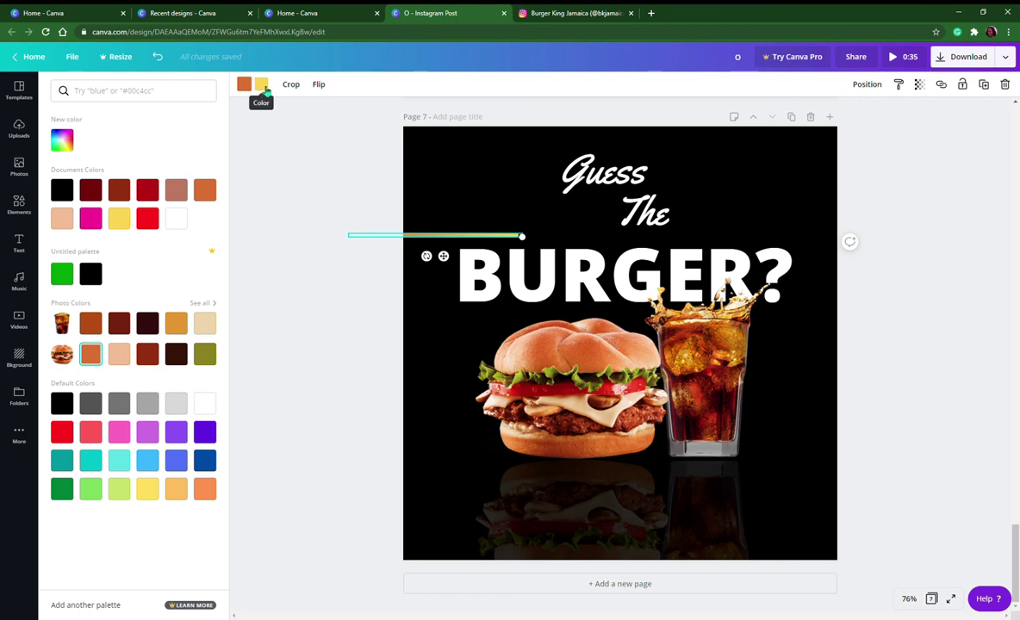
click(262, 87)
click(122, 355)
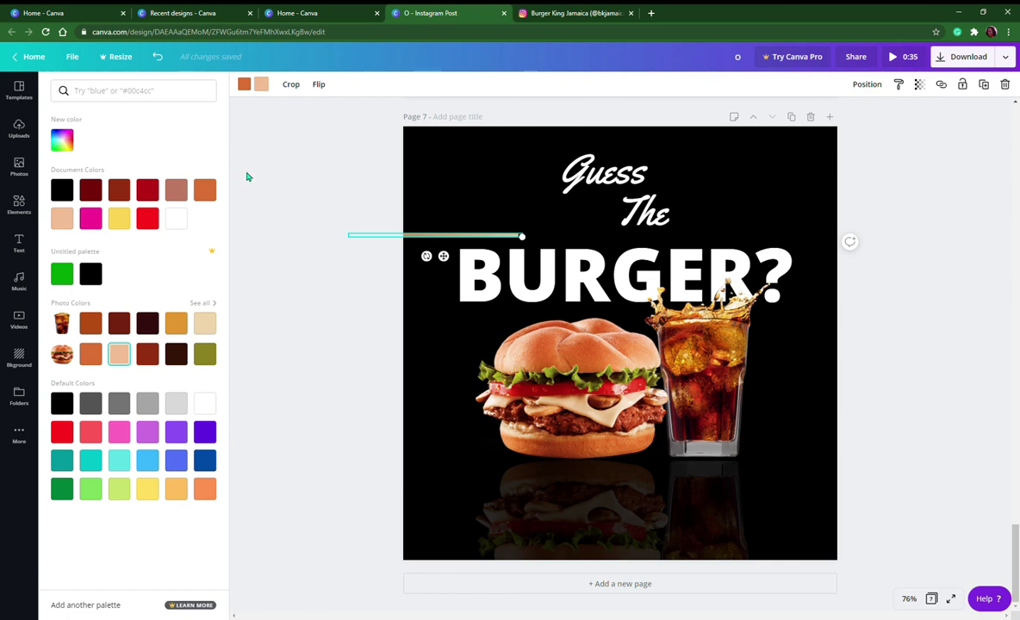
click(262, 86)
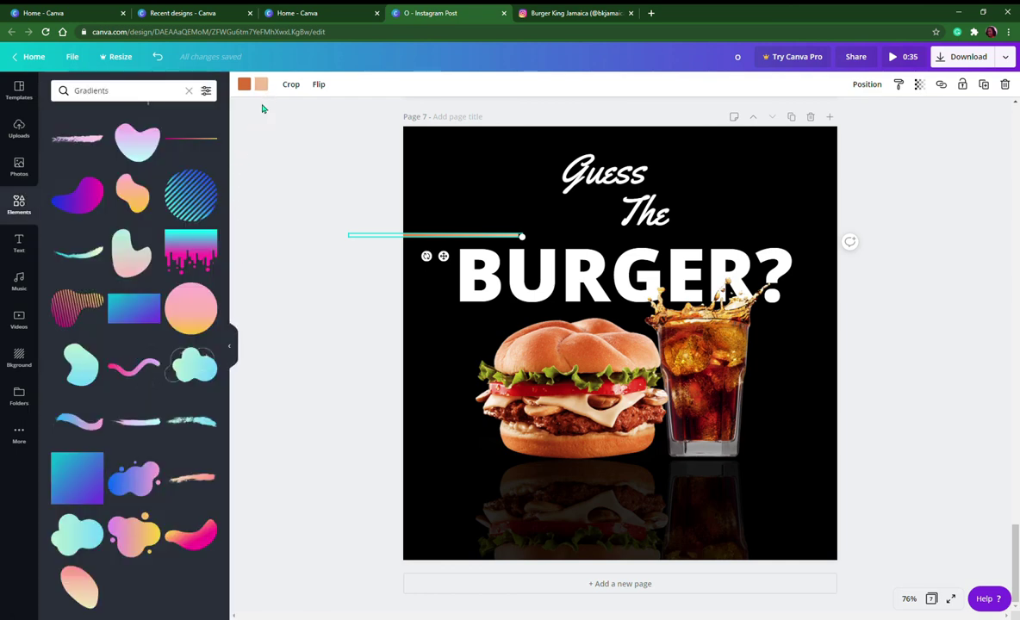
click(261, 84)
click(90, 354)
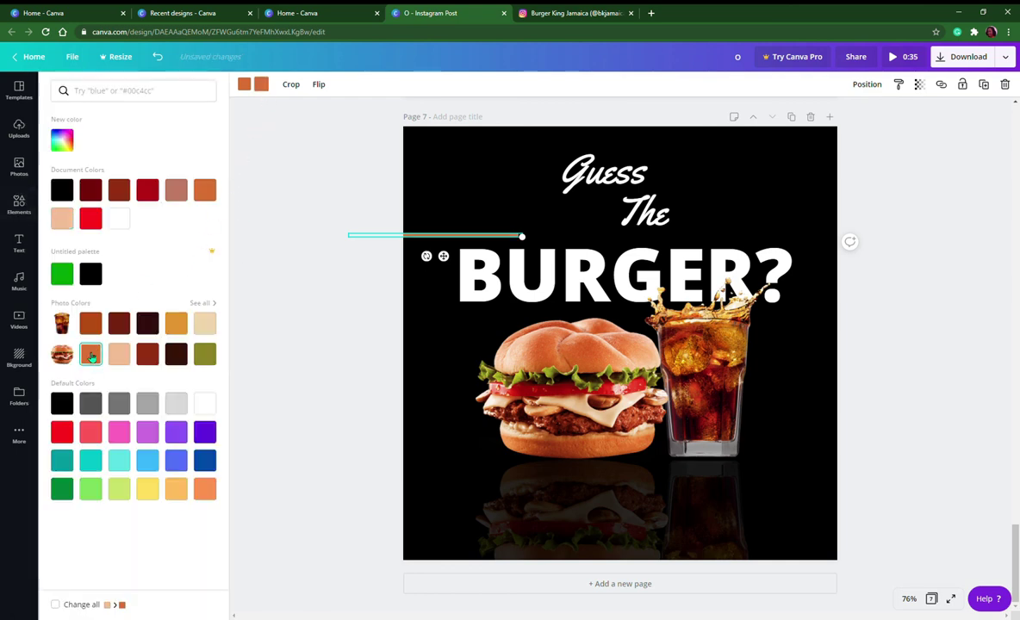
click(246, 85)
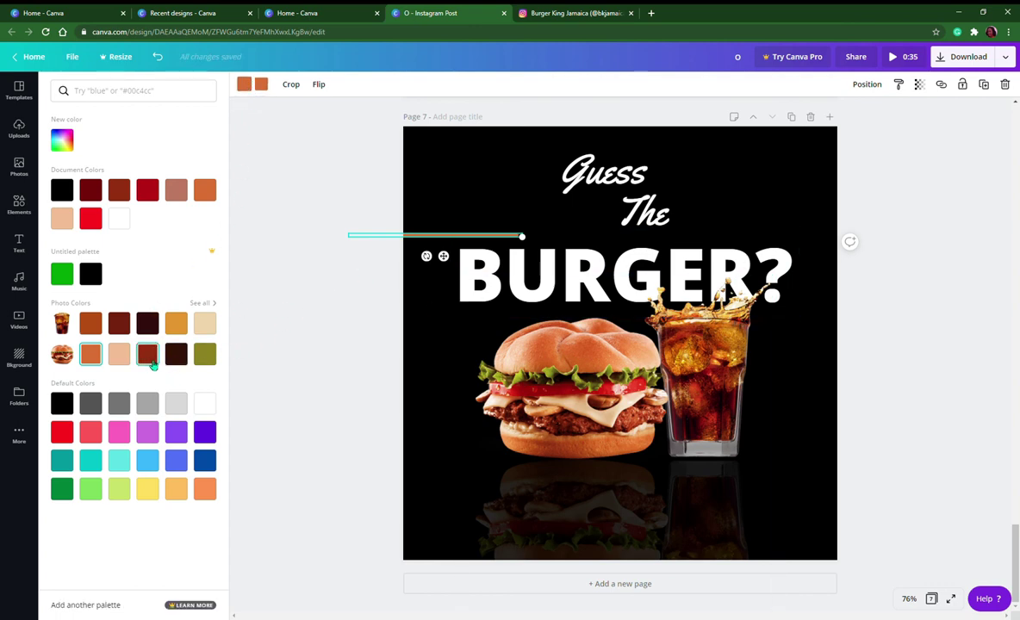
click(149, 355)
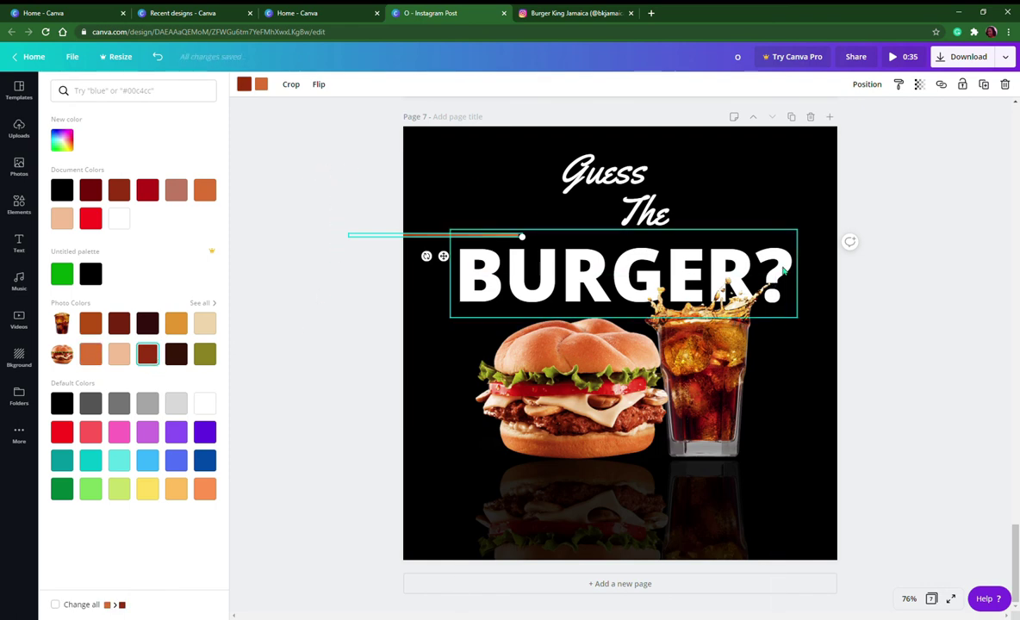
click(881, 301)
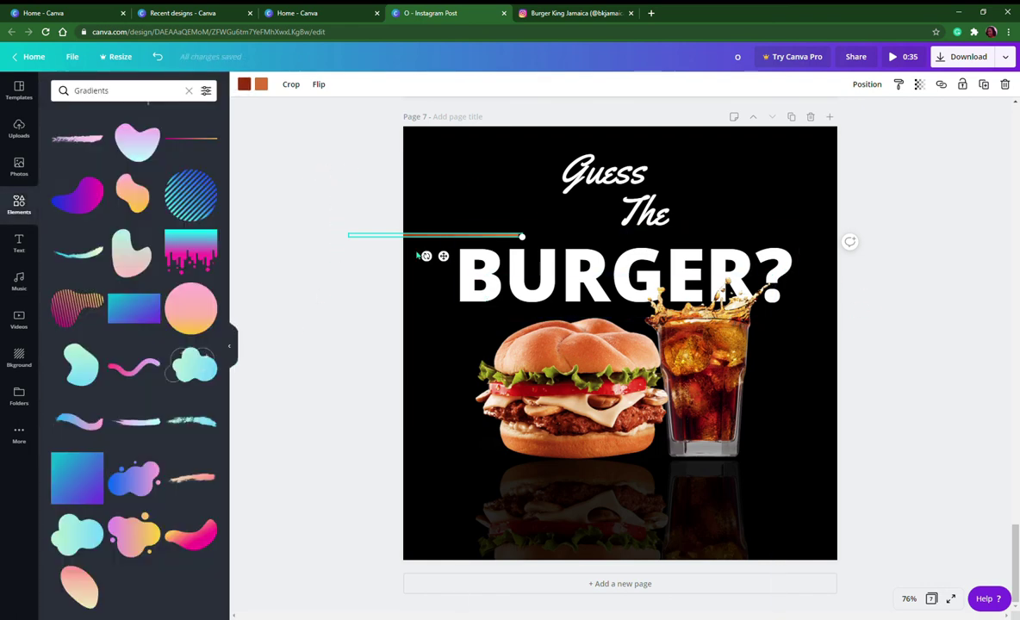
Step: Lower the gradient line to BURGER?'s mid-height and send it one layer backward
drag(398, 240, 346, 287)
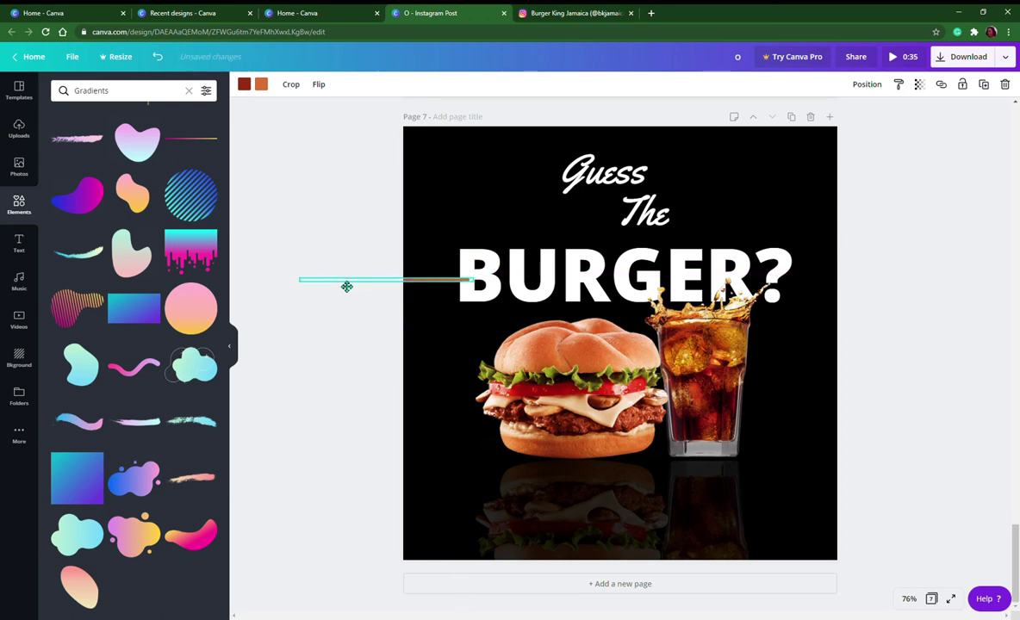
click(885, 301)
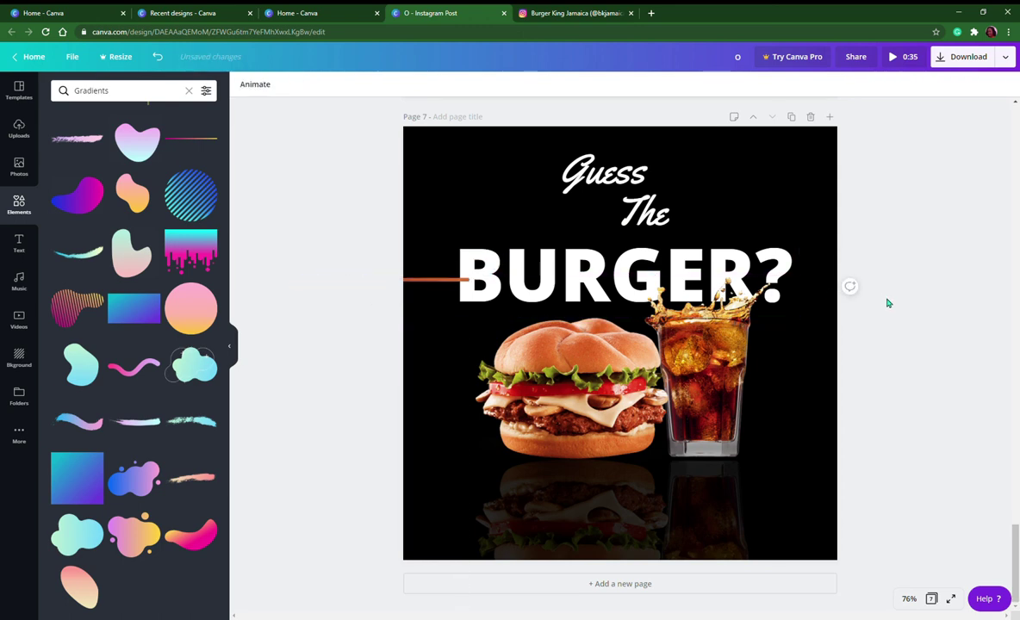
click(440, 280)
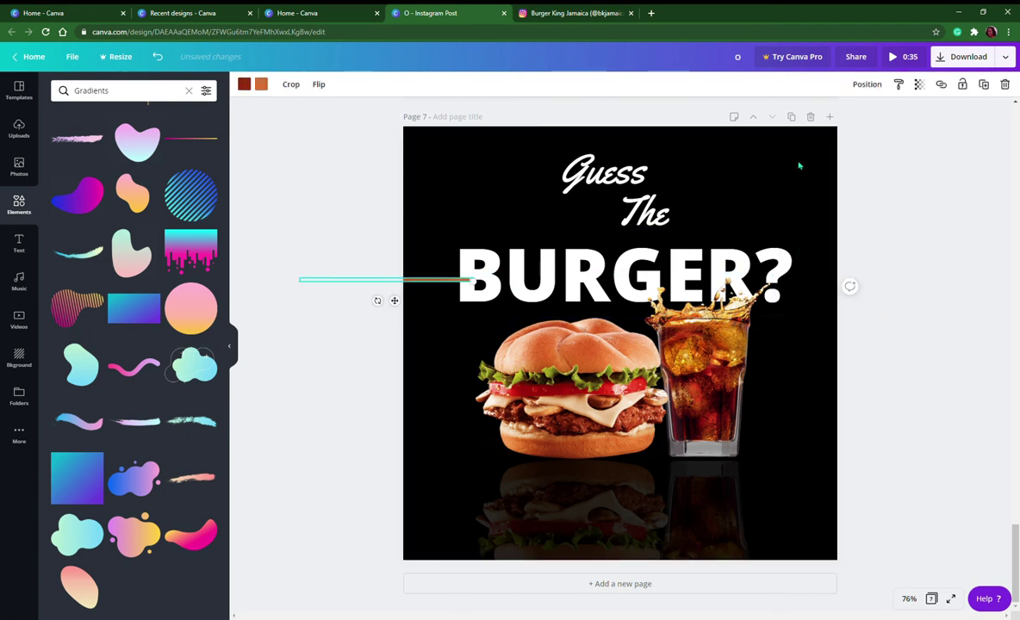
click(866, 85)
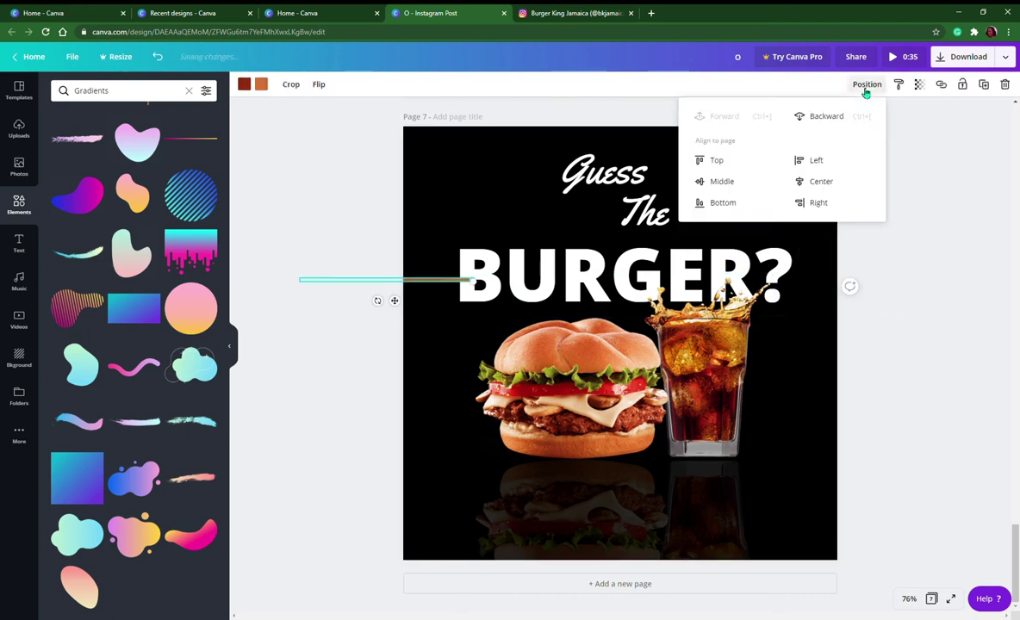
click(827, 121)
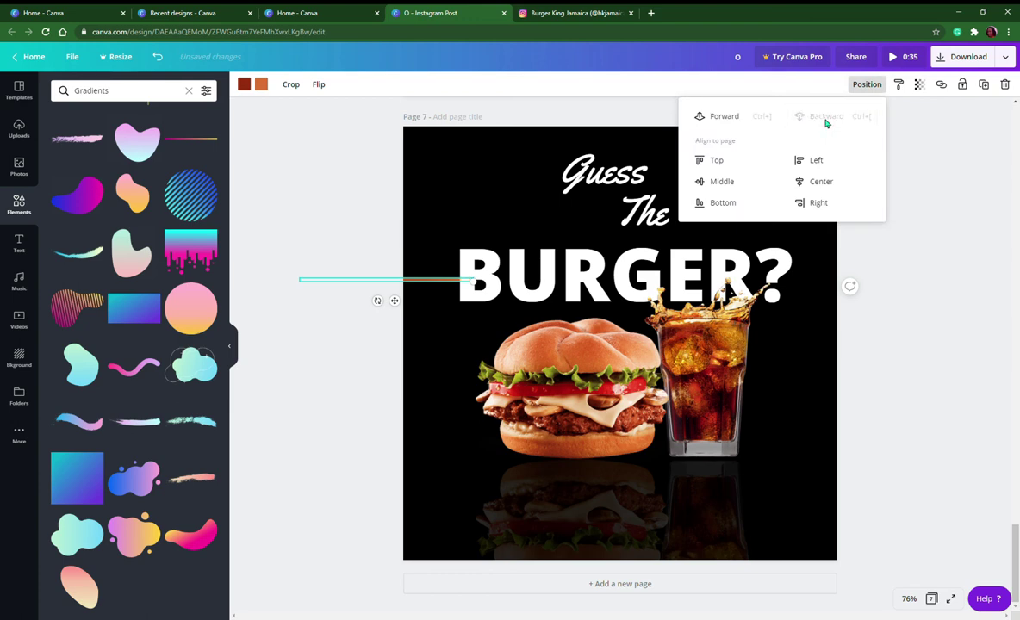
click(927, 337)
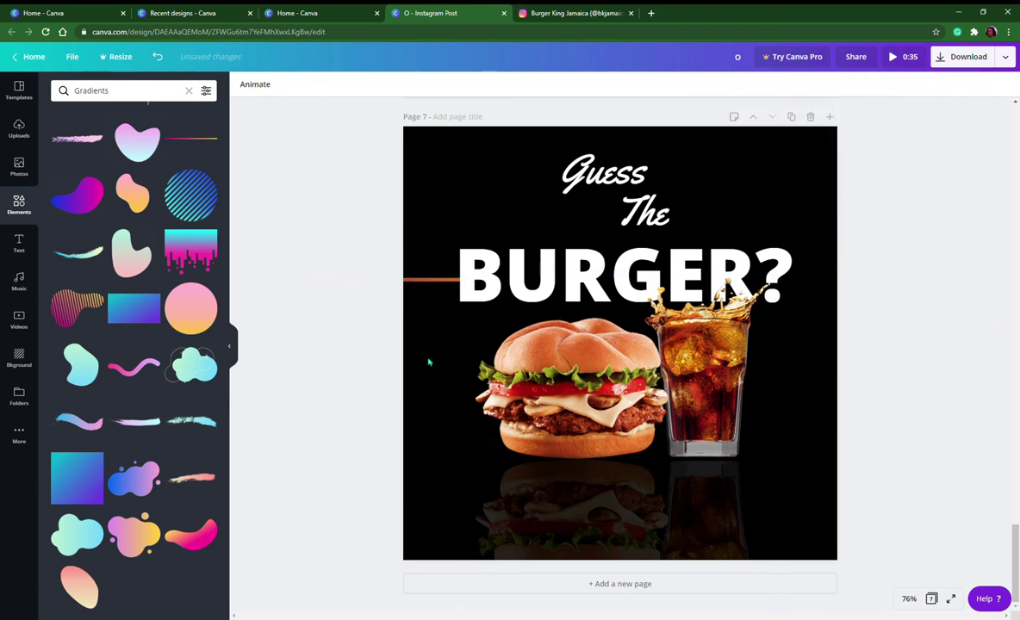
Step: Place a copy of the line on the title's right side and nudge both lines up
click(432, 286)
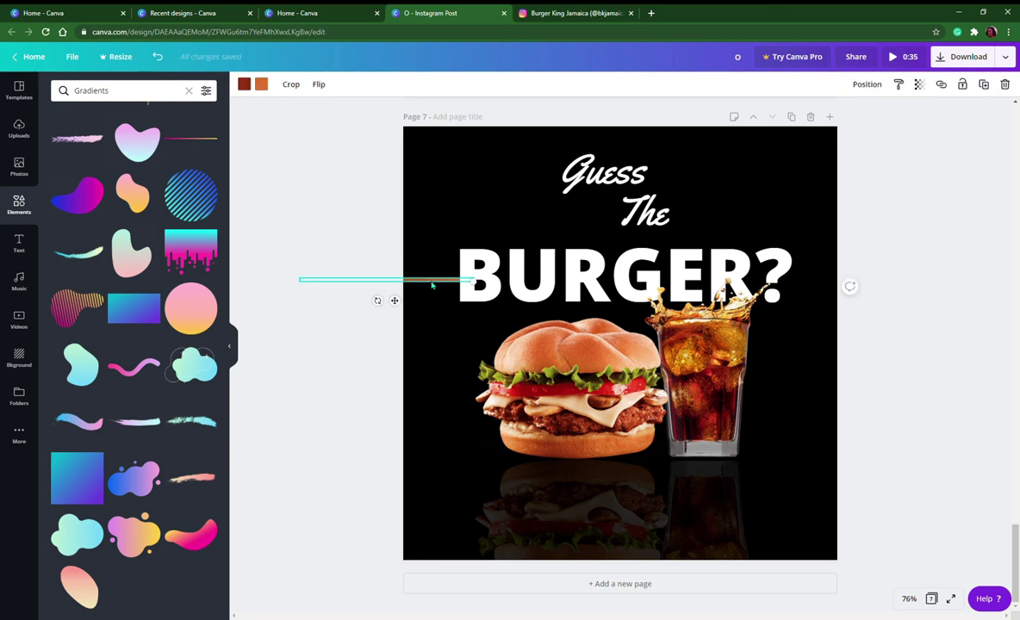
drag(433, 286, 904, 287)
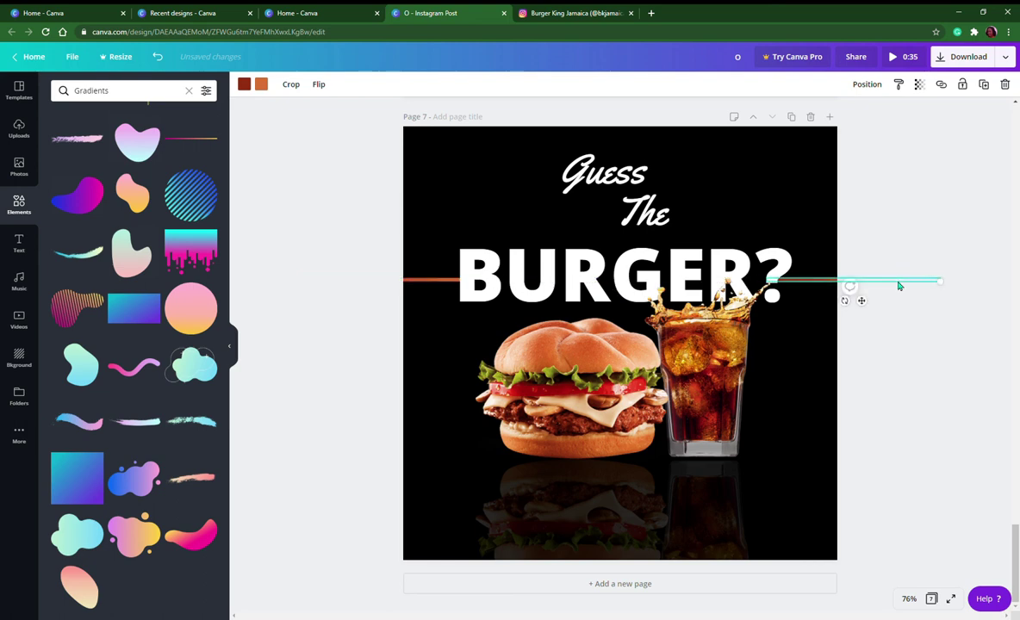
click(906, 315)
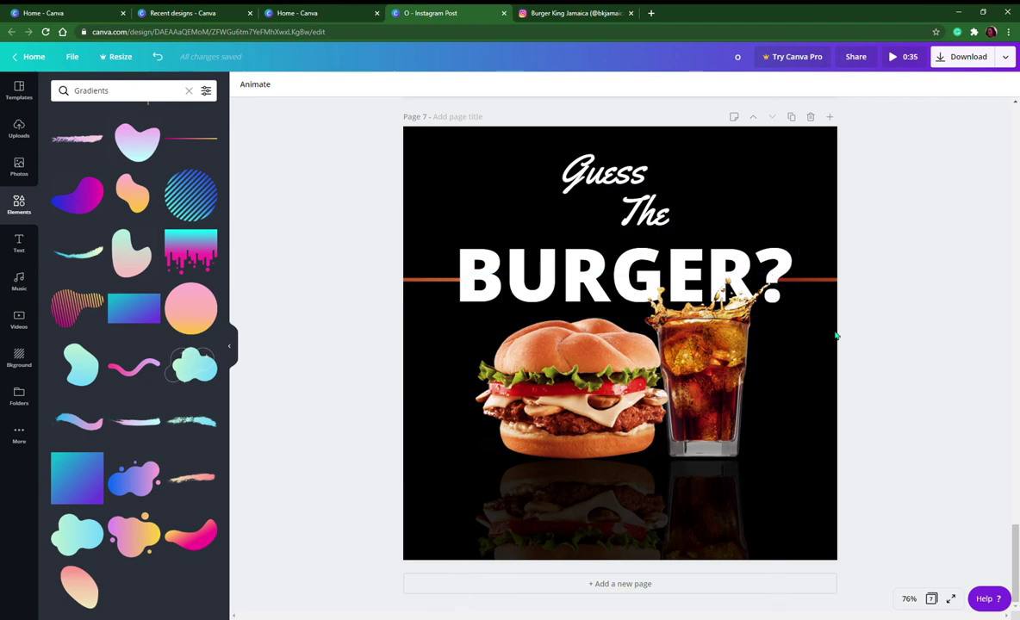
click(427, 285)
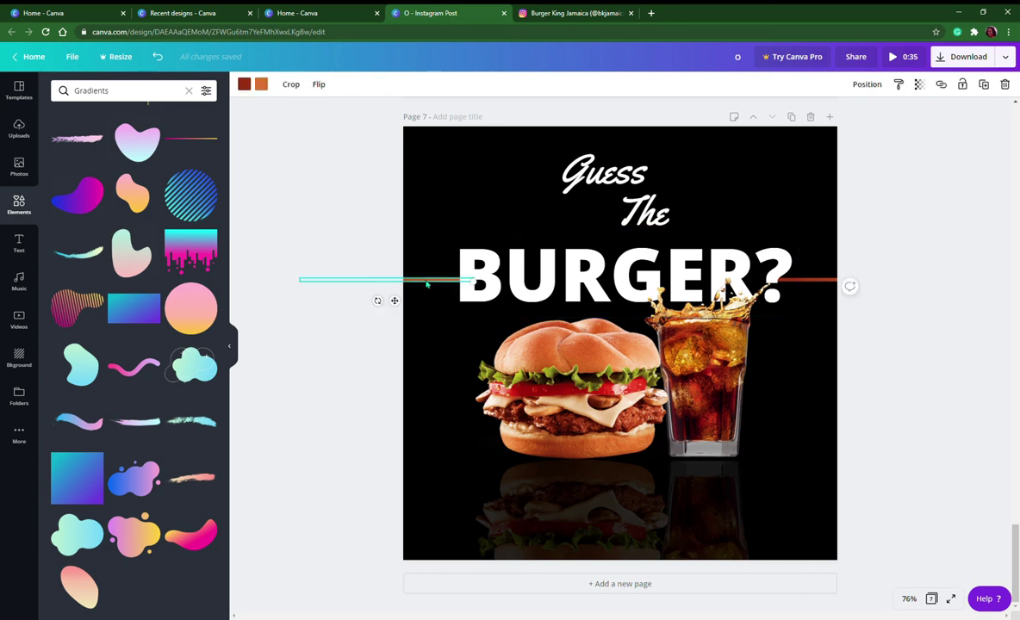
shift+click(810, 282)
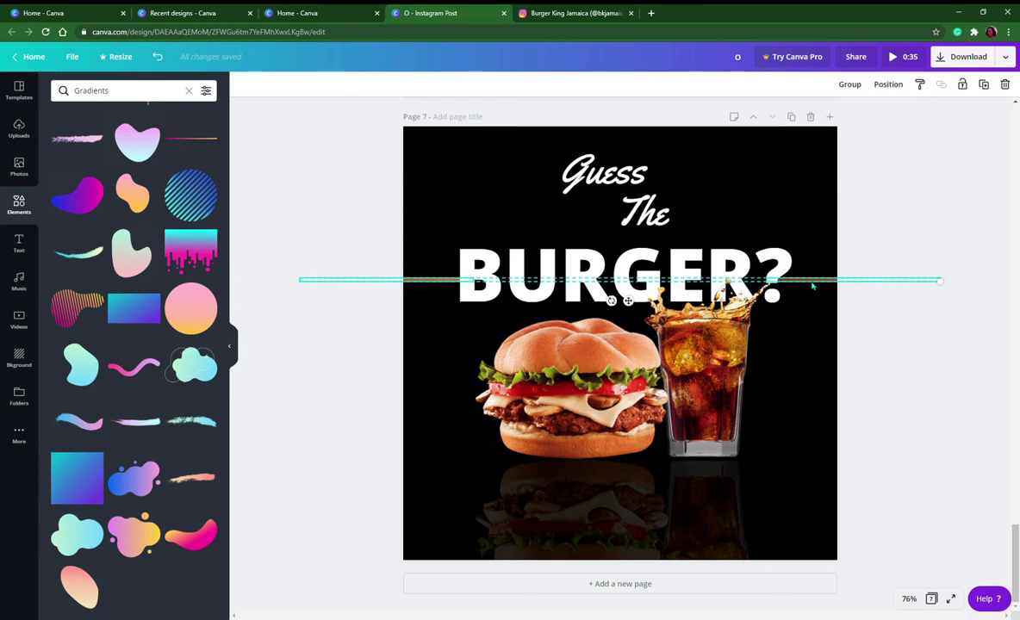
key(Up)
key(Up)
key(Up)
key(Up)
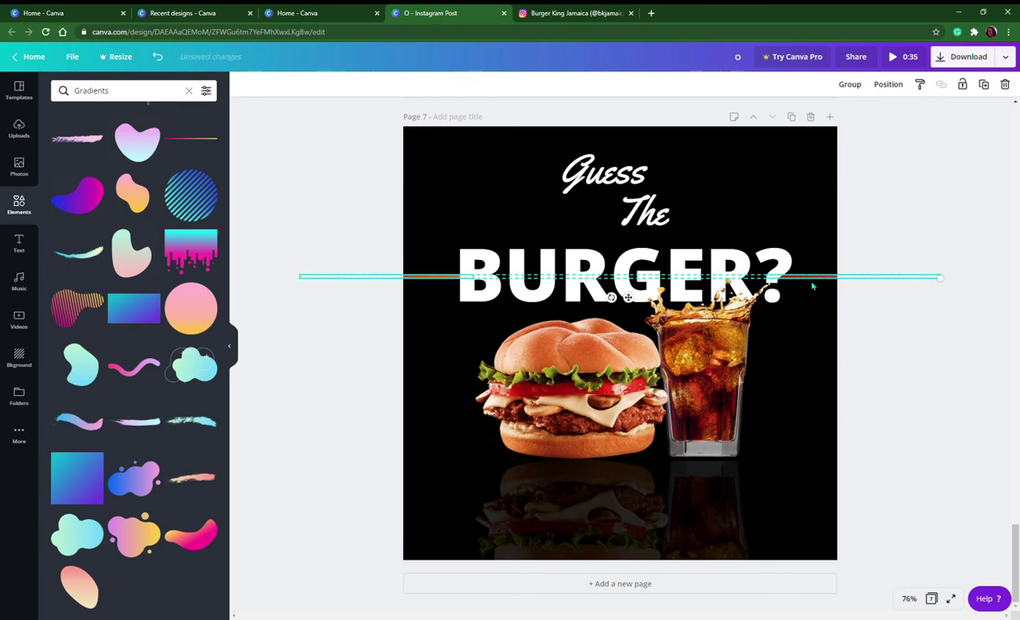
click(864, 345)
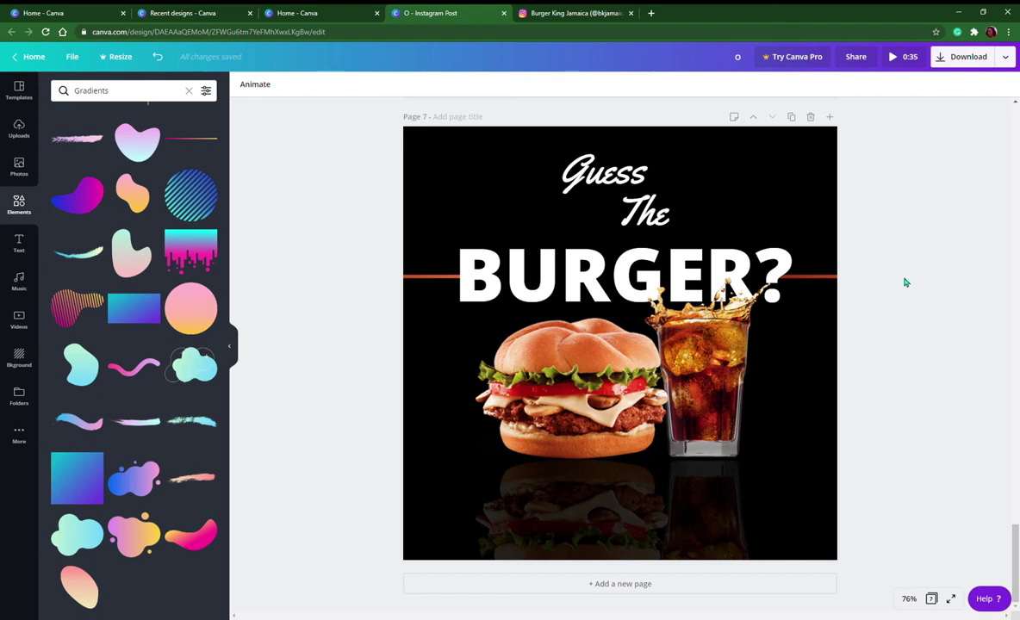
click(435, 533)
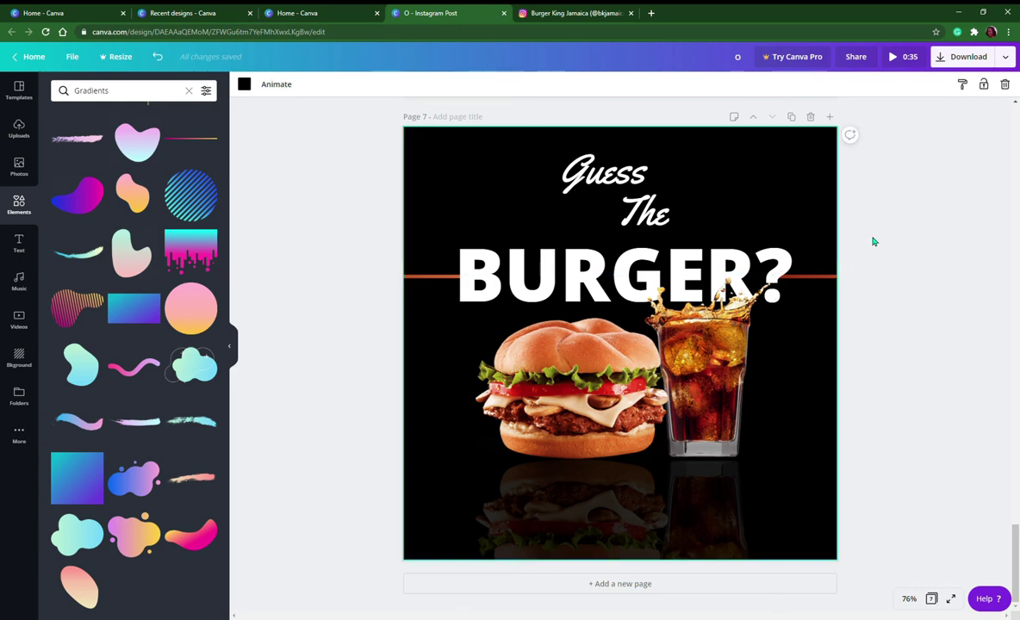